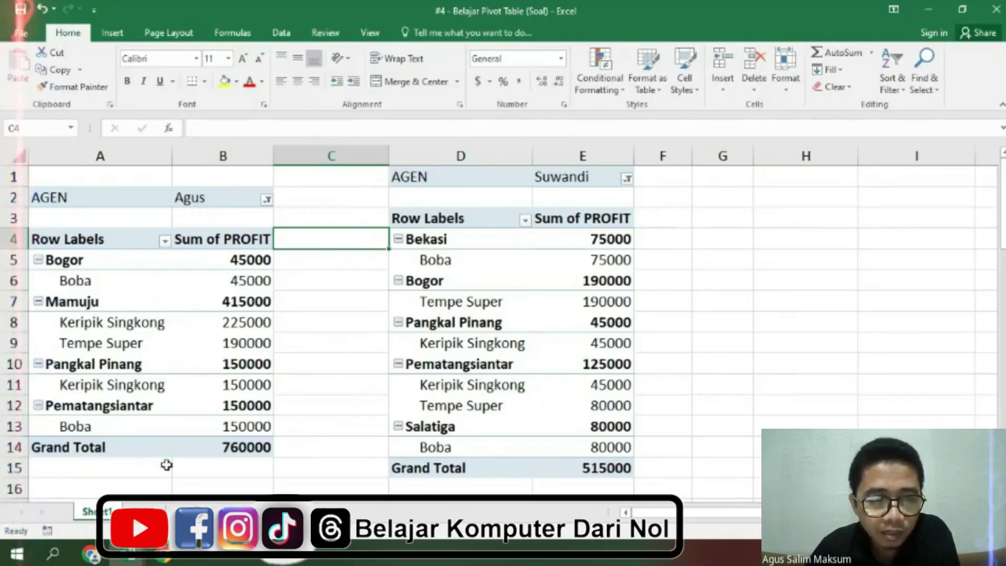
# Compare the left pivot's grand total profit of 760000 with the right pivot's 515000.
pyautogui.click(84, 452)
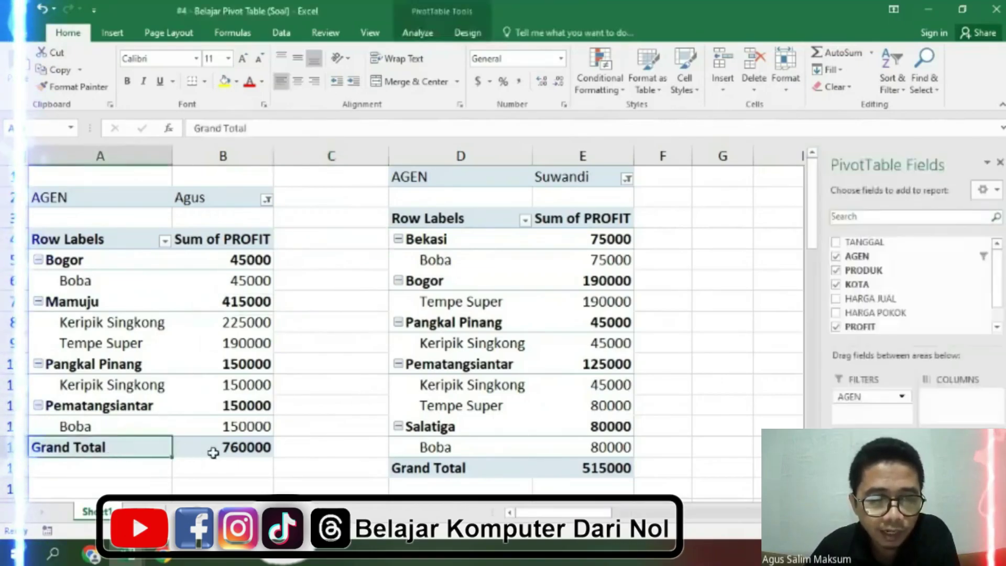
pyautogui.click(223, 451)
pyautogui.click(598, 468)
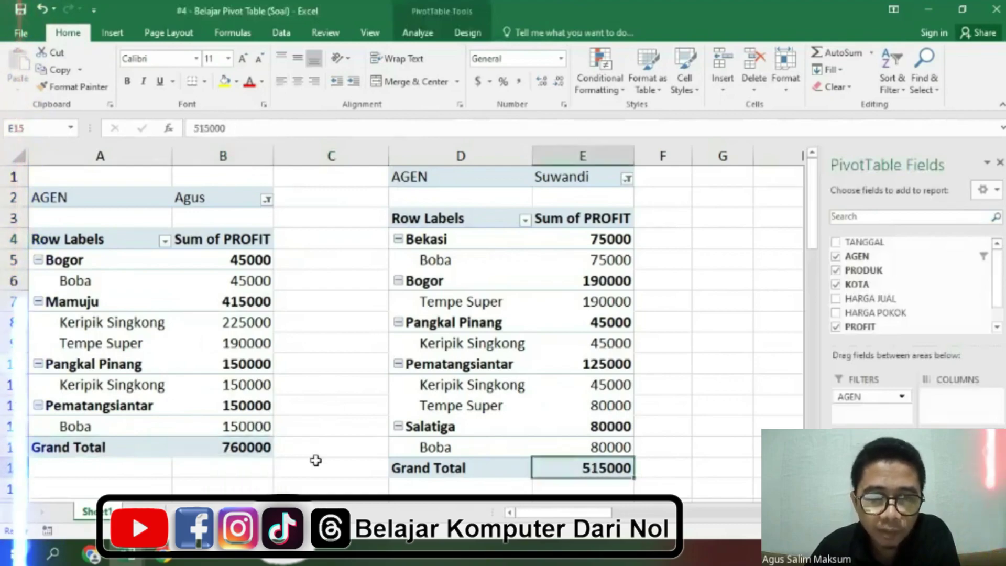
pyautogui.click(243, 452)
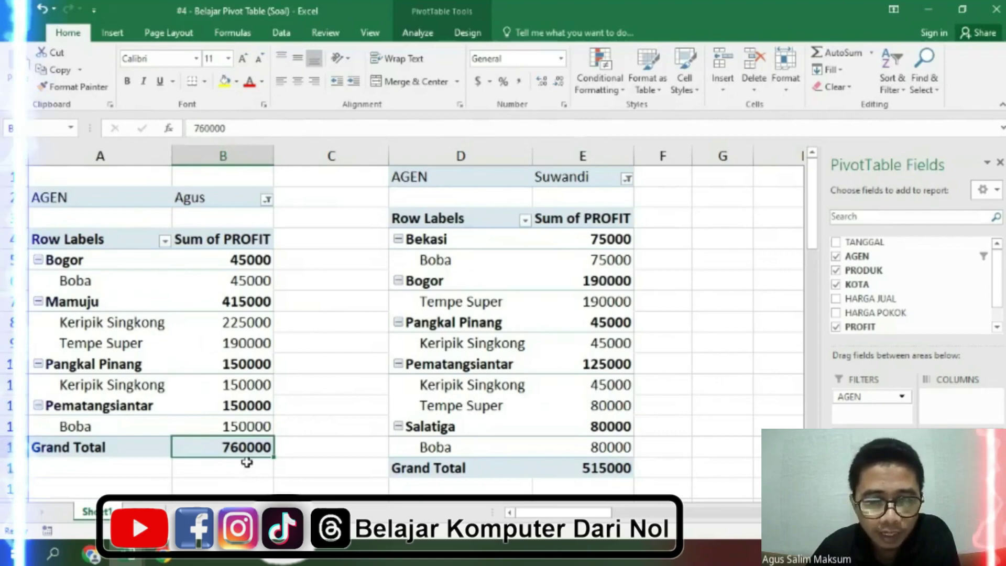
pyautogui.click(610, 470)
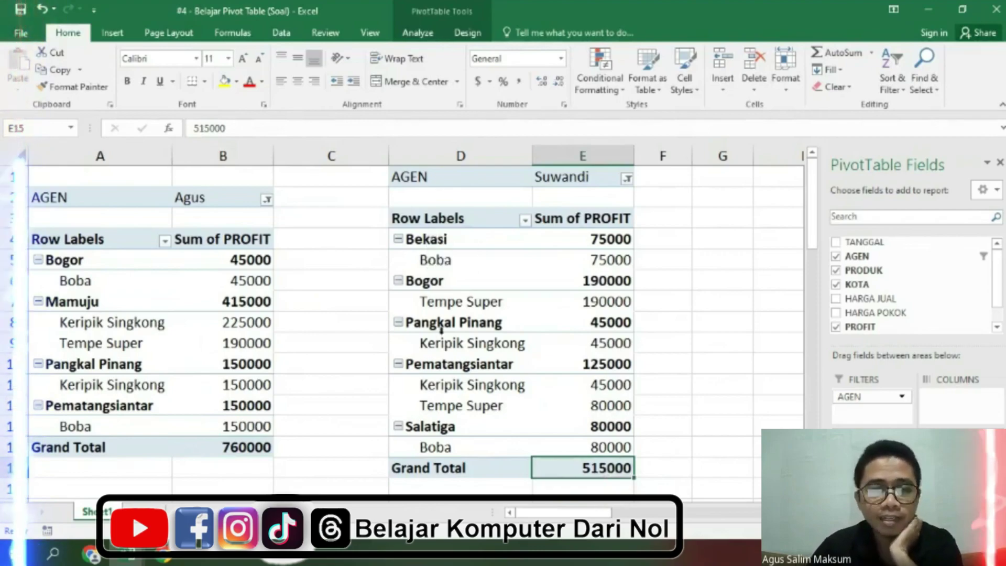
pyautogui.click(234, 452)
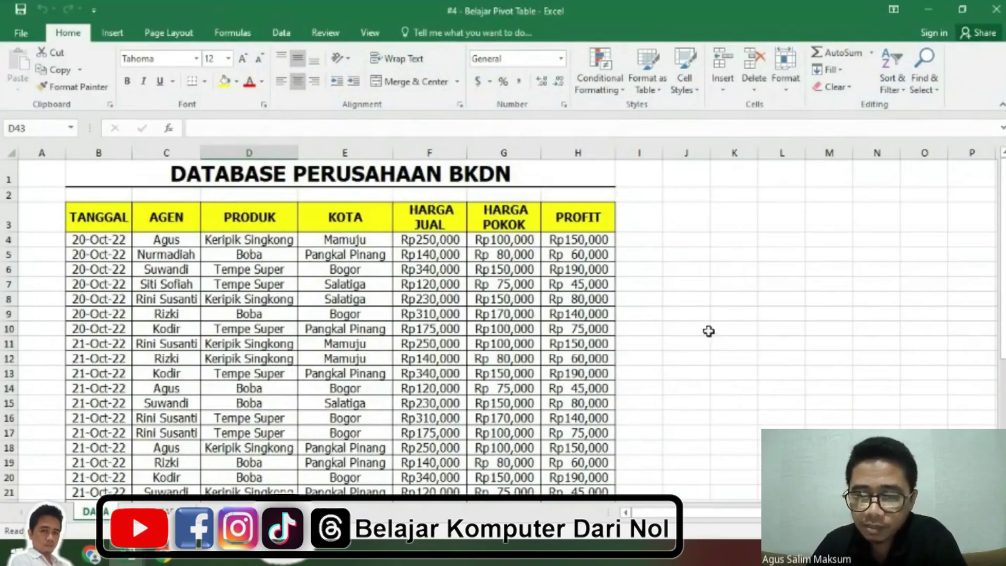
# Review the agent names, product names and HARGA JUAL selling prices in the BKDN data.
pyautogui.scroll(-1, 708, 331)
pyautogui.scroll(-6, 708, 331)
pyautogui.scroll(1, 708, 331)
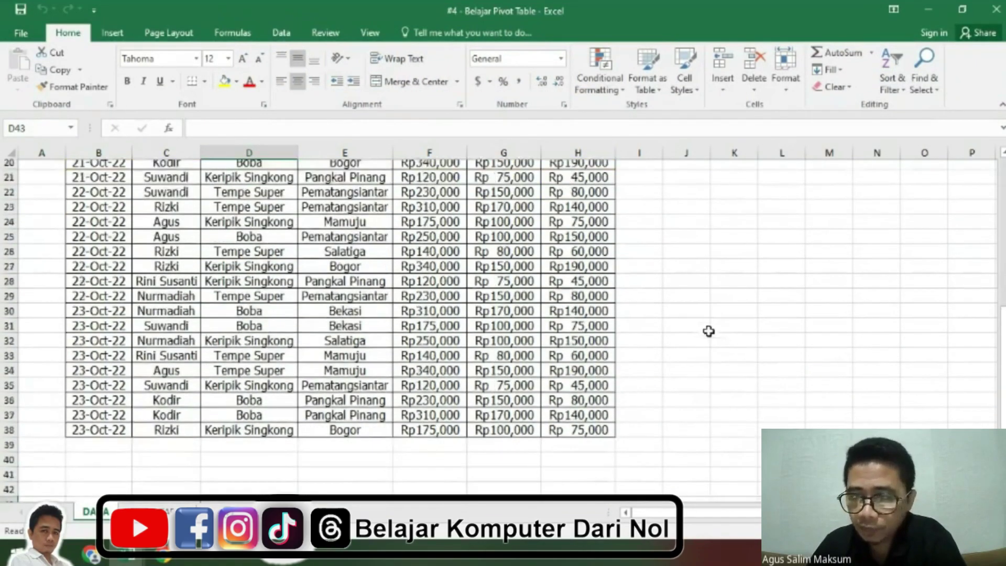
pyautogui.scroll(6, 709, 331)
pyautogui.click(225, 297)
pyautogui.scroll(1, 225, 297)
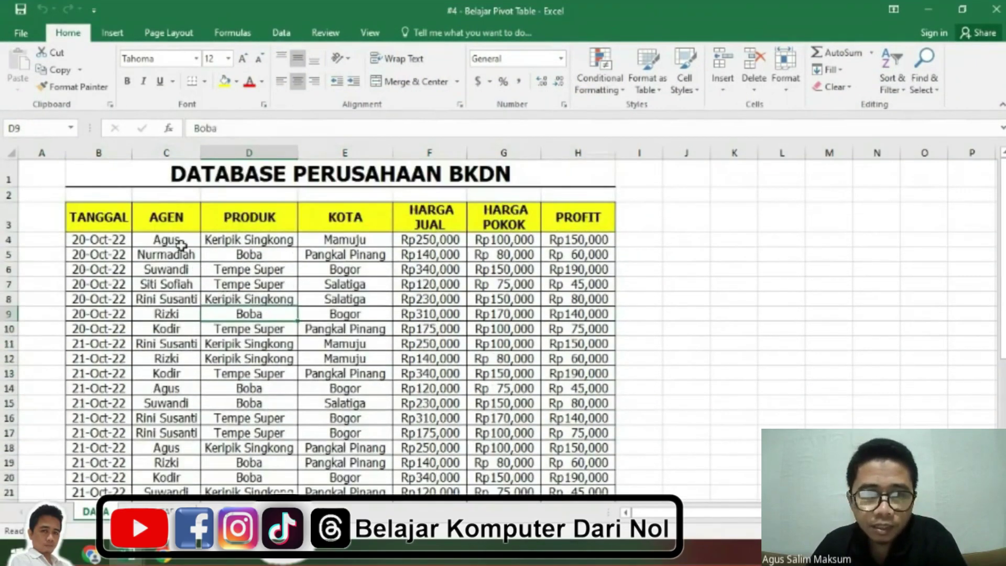
pyautogui.click(180, 242)
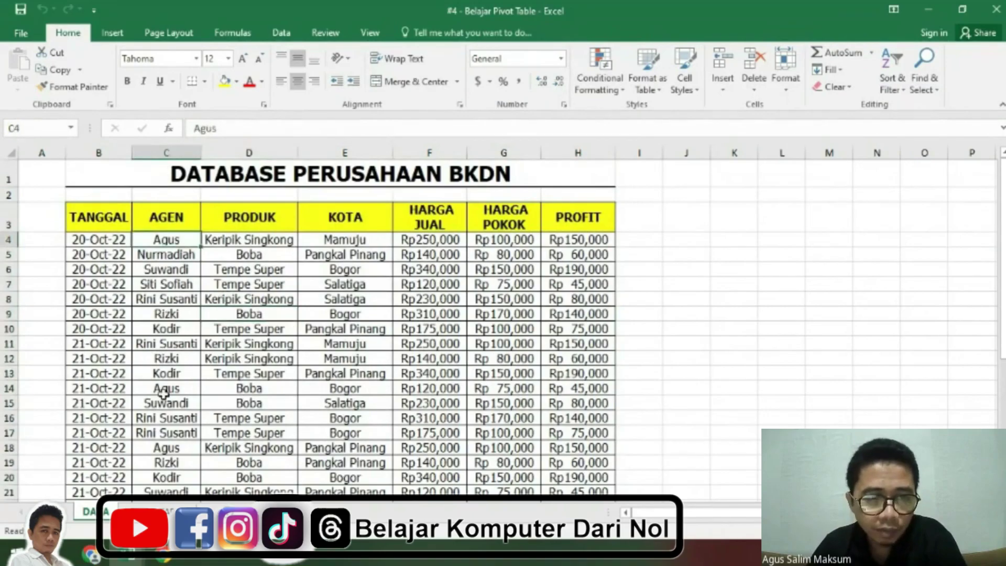
pyautogui.click(166, 403)
pyautogui.click(164, 486)
pyautogui.scroll(-4, 164, 486)
pyautogui.scroll(-2, 173, 472)
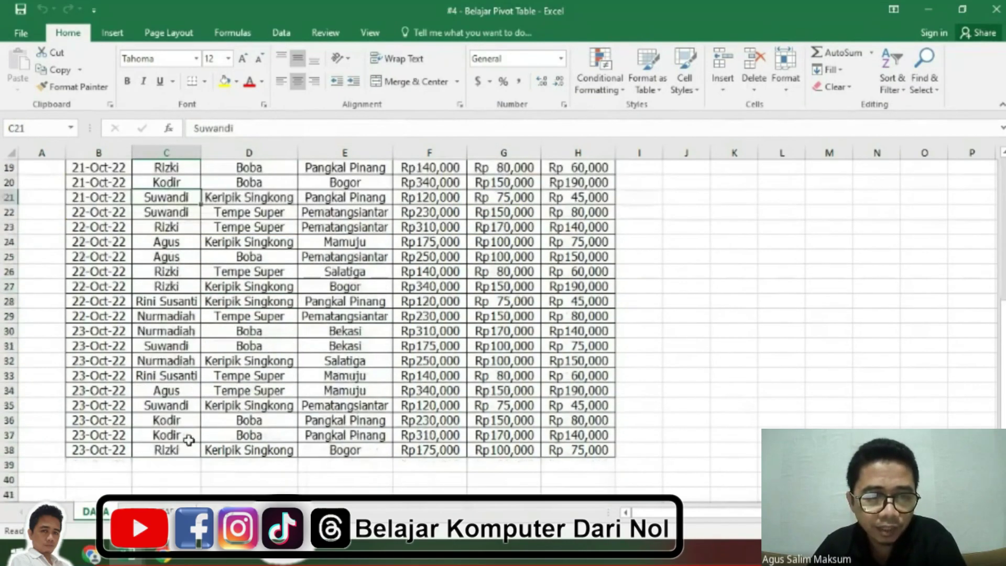
pyautogui.scroll(6, 188, 441)
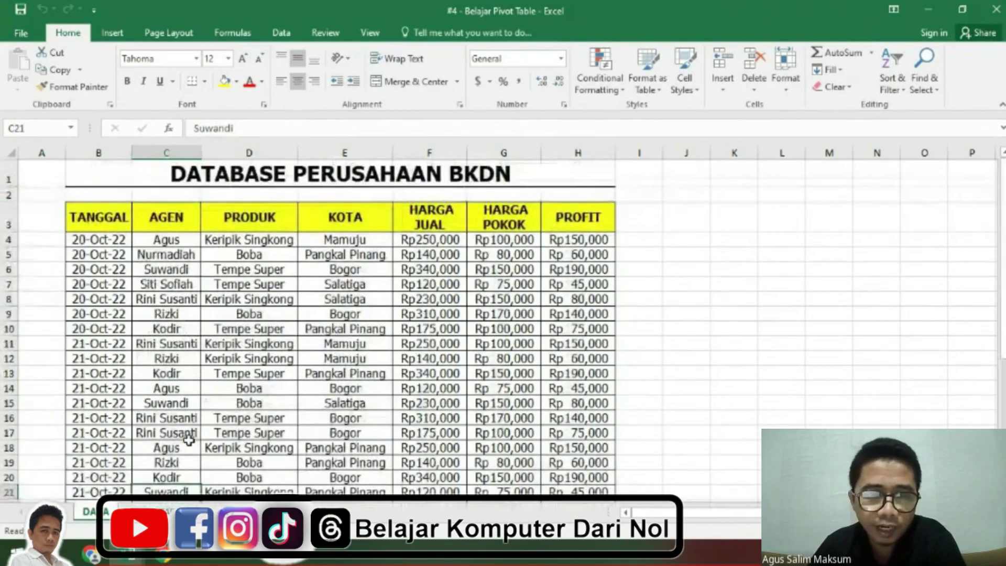
pyautogui.click(260, 242)
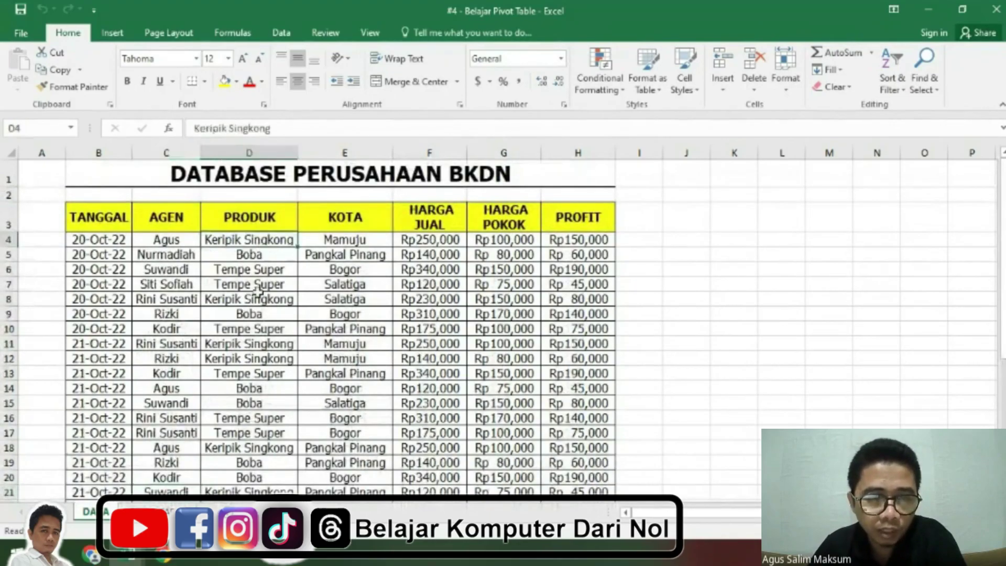
pyautogui.click(253, 359)
pyautogui.click(254, 444)
pyautogui.click(430, 373)
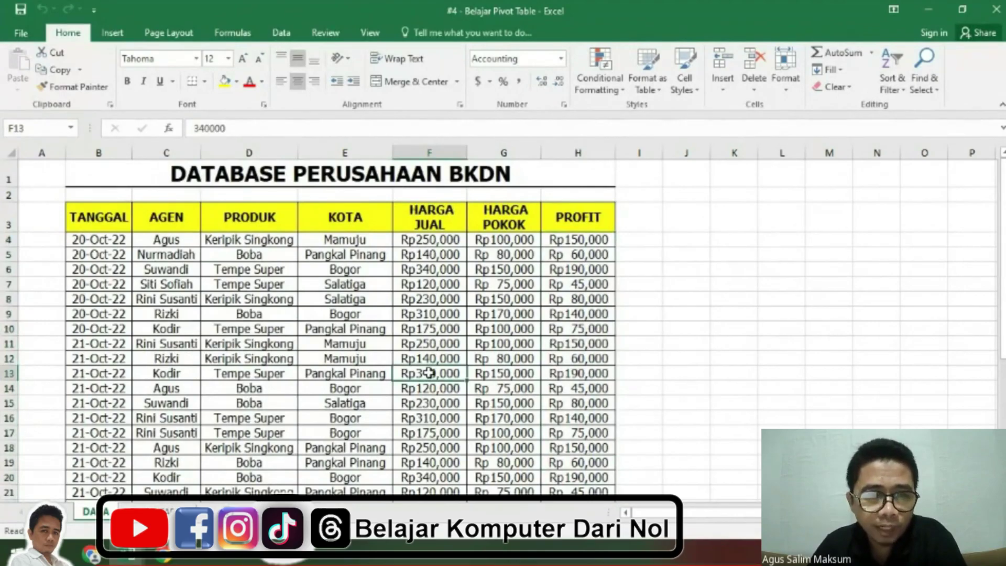
# Look over the first agent, the first product and the KOTA city entries.
pyautogui.click(140, 241)
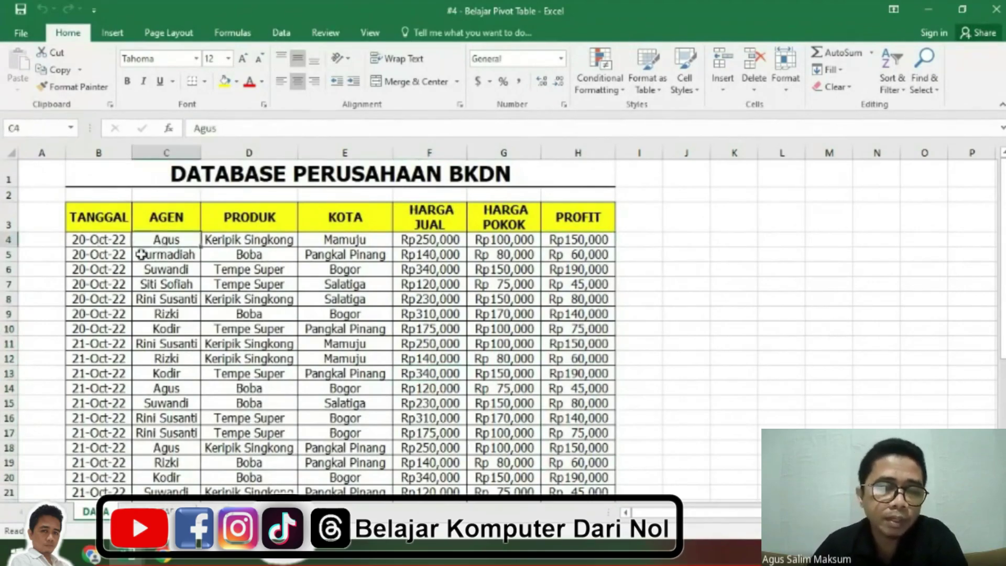
pyautogui.scroll(-2, 253, 292)
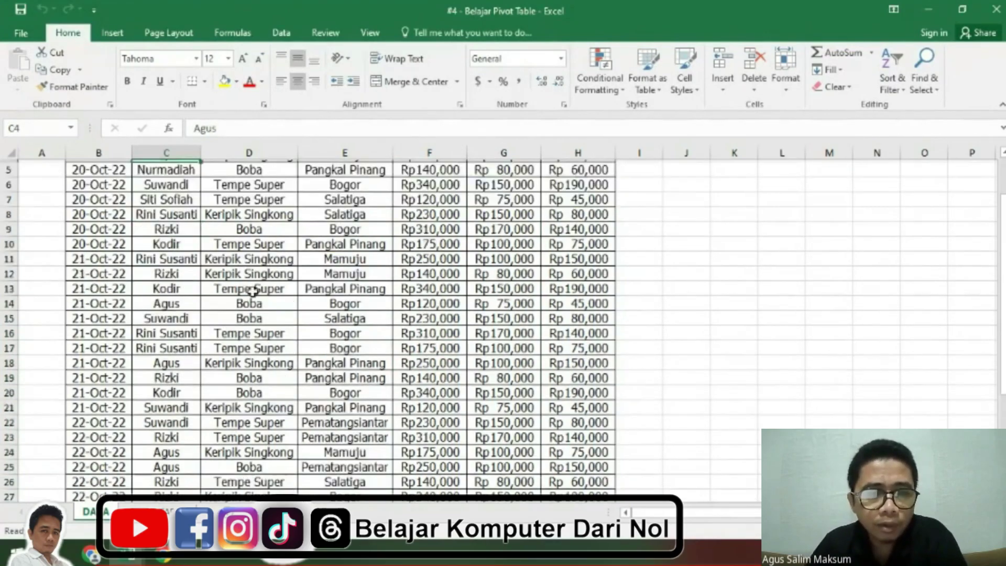
pyautogui.scroll(-1, 253, 292)
pyautogui.scroll(-3, 252, 292)
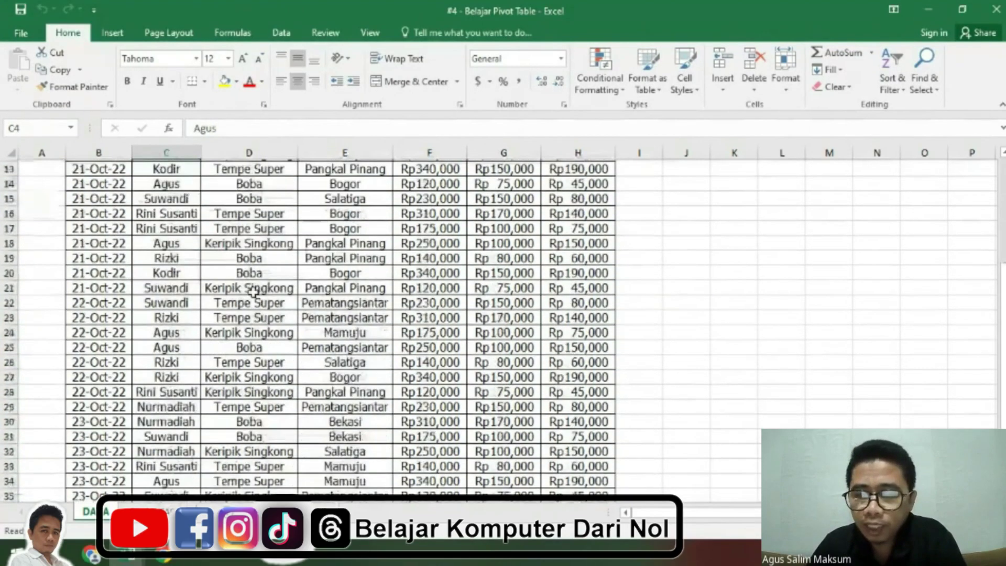
pyautogui.scroll(-2, 253, 292)
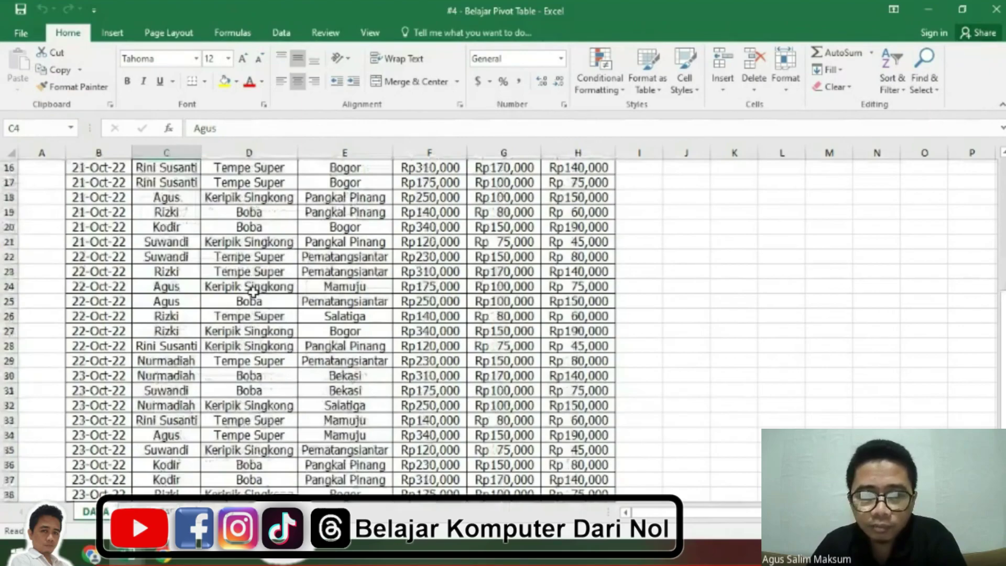
pyautogui.scroll(-1, 252, 292)
pyautogui.scroll(7, 339, 294)
pyautogui.scroll(2, 340, 295)
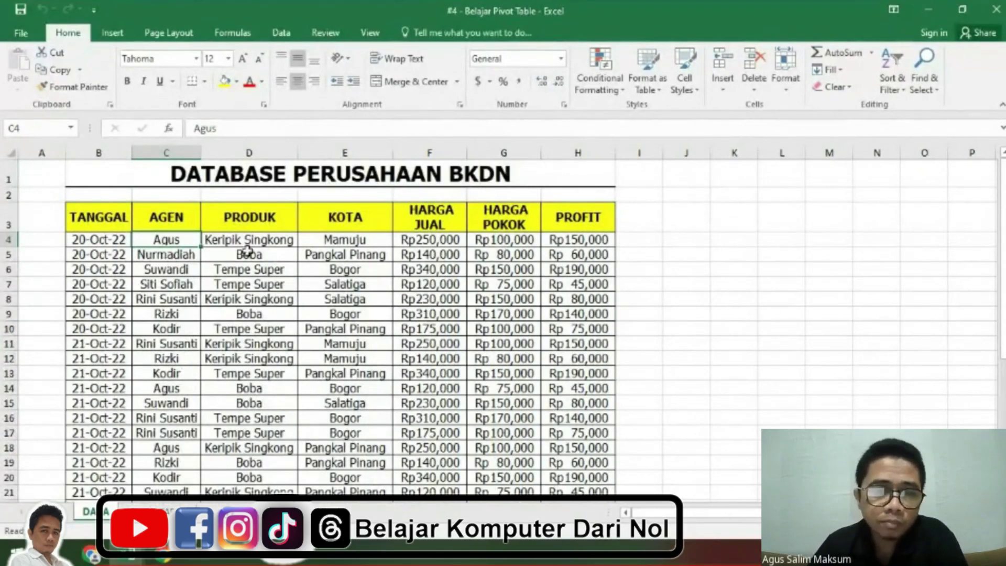
pyautogui.click(262, 241)
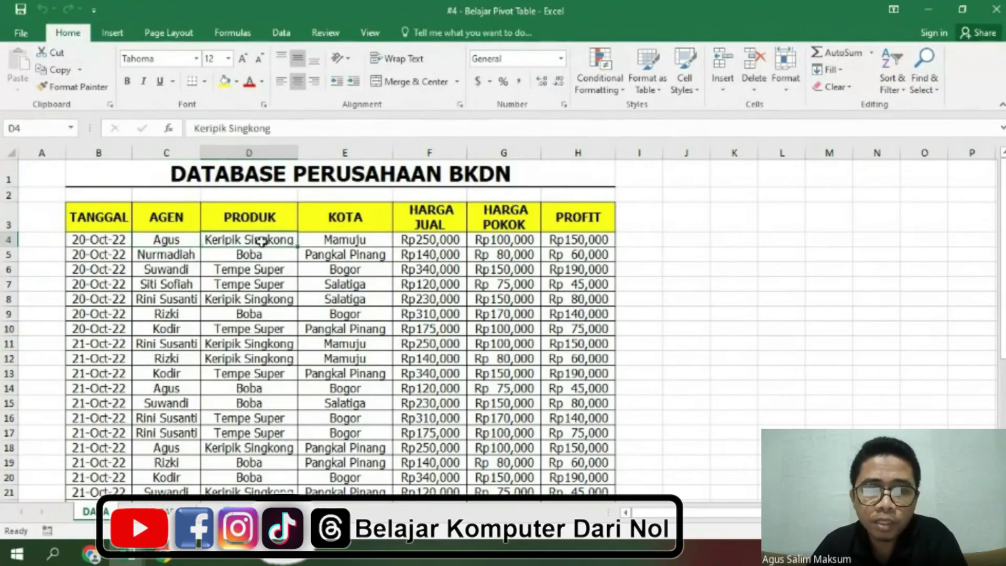
pyautogui.click(349, 360)
pyautogui.scroll(-1, 349, 360)
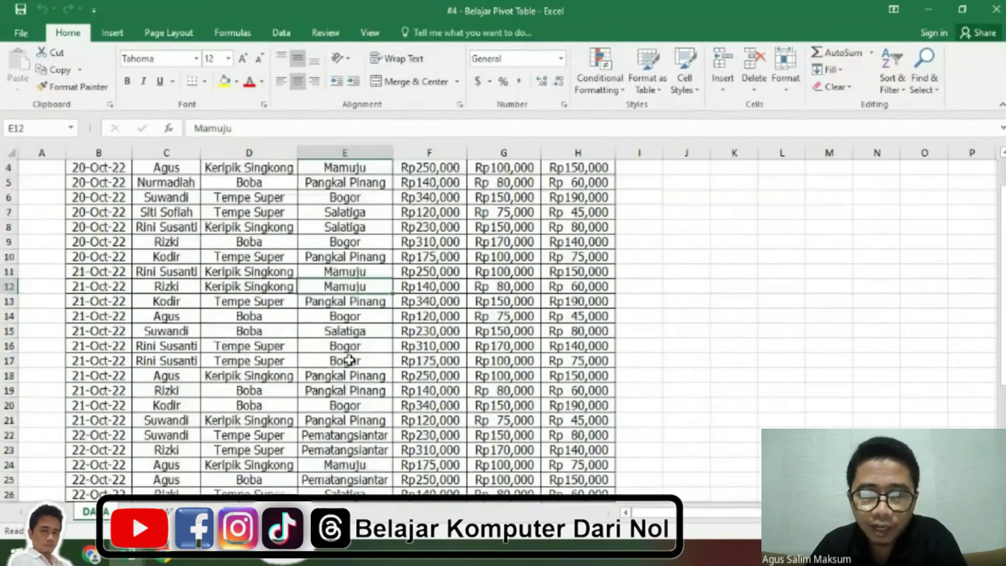
pyautogui.scroll(-3, 348, 357)
pyautogui.scroll(4, 348, 341)
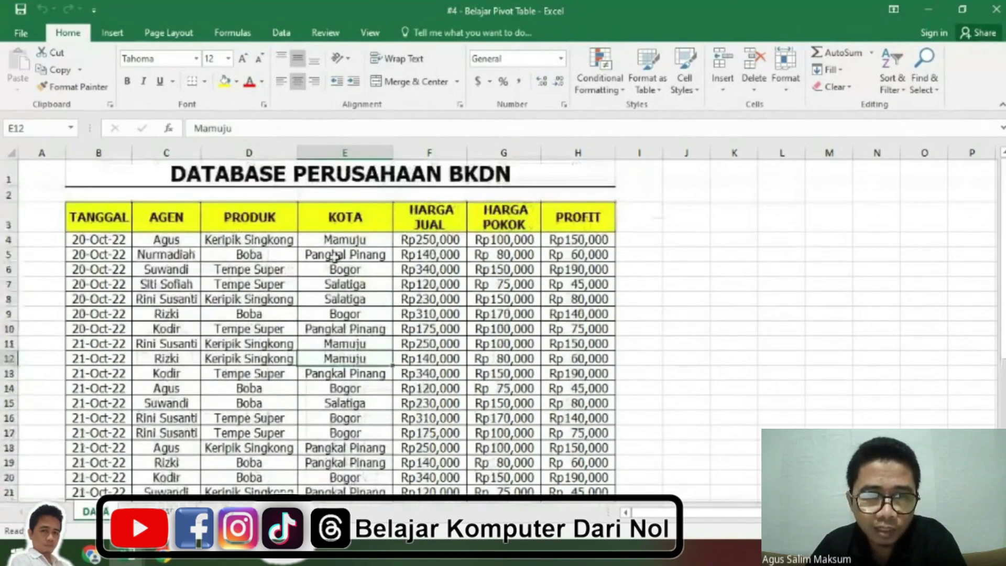
pyautogui.scroll(-1, 335, 258)
pyautogui.scroll(-4, 336, 258)
pyautogui.scroll(-2, 367, 283)
pyautogui.scroll(-1, 419, 304)
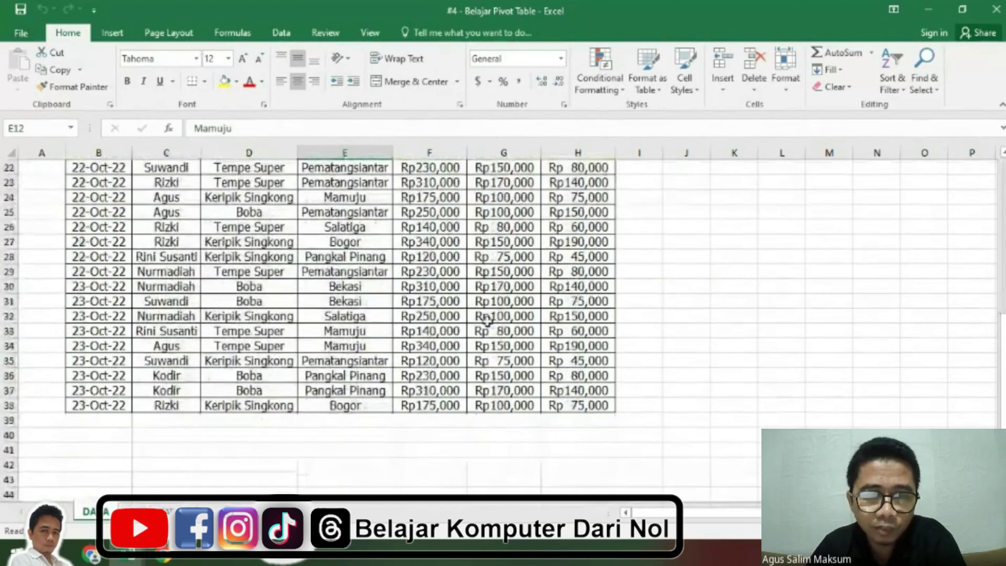
pyautogui.scroll(6, 487, 321)
pyautogui.scroll(1, 487, 320)
pyautogui.click(339, 257)
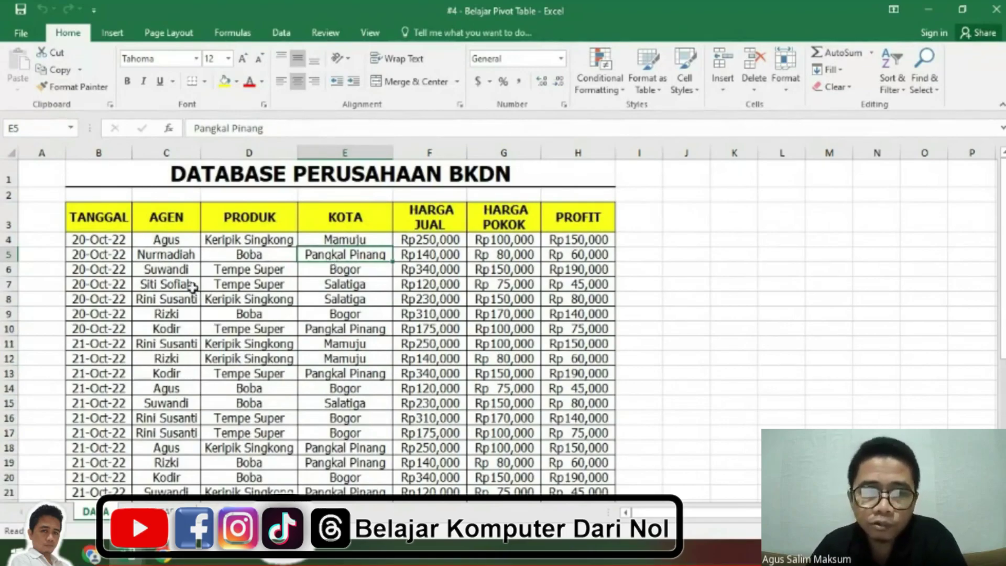
# Select the data table B3:H21, then switch to the example pivot-table sheet.
pyautogui.moveTo(99, 217)
pyautogui.mouseDown()
pyautogui.moveTo(268, 221)
pyautogui.moveTo(538, 460)
pyautogui.mouseUp()
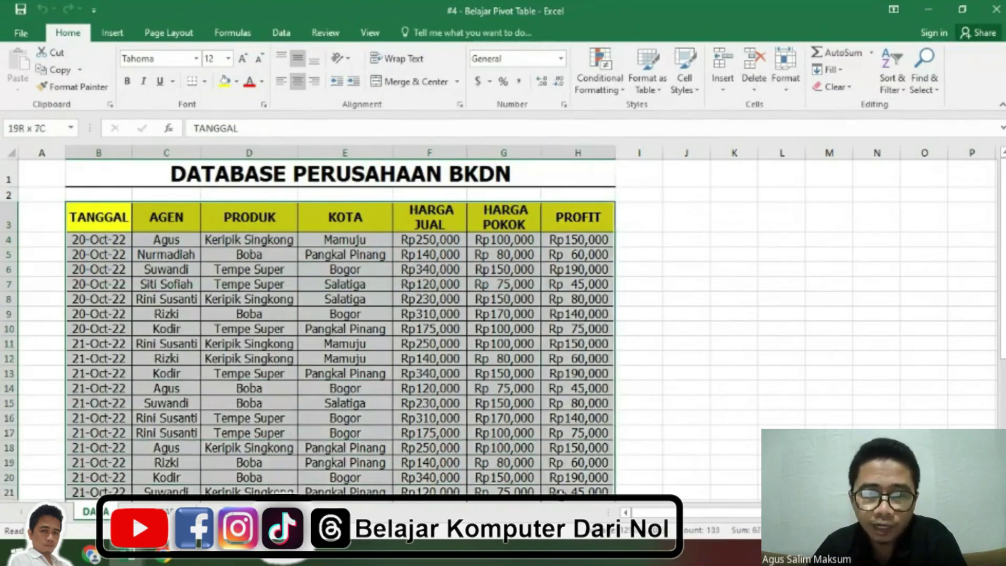
pyautogui.moveTo(538, 459); pyautogui.dragTo(538, 490)
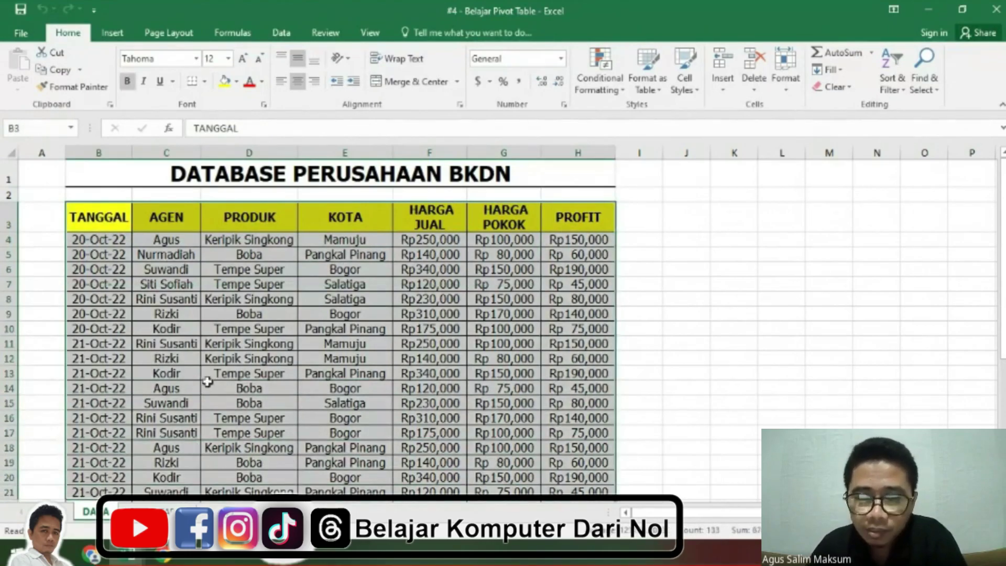
pyautogui.click(261, 342)
pyautogui.scroll(-1, 260, 342)
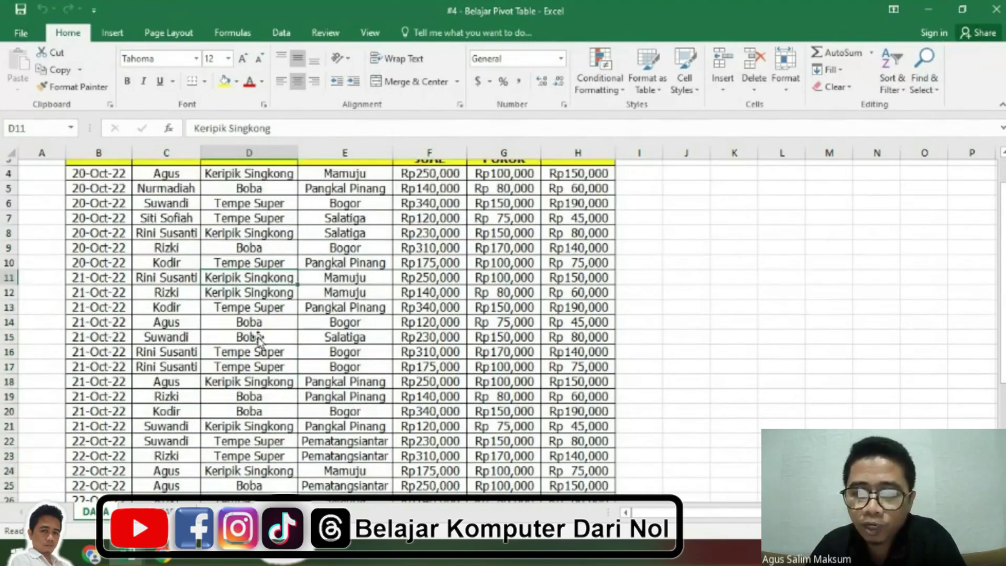
pyautogui.scroll(-1, 259, 340)
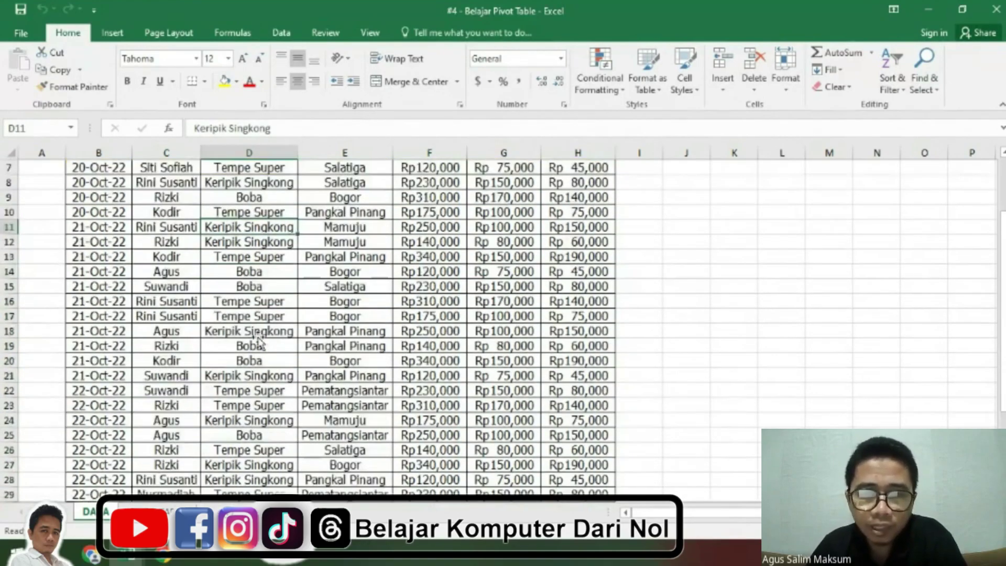
pyautogui.hotkey('ctrl', 'pagedown')
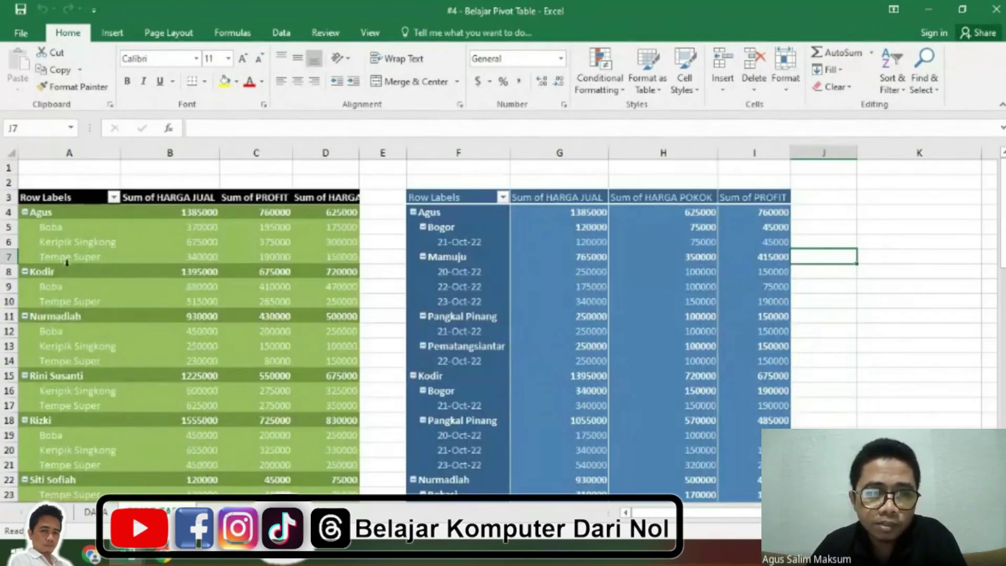
# Inspect Agus's Boba and Tempe Super rows and his HARGA JUAL and PROFIT totals in the green pivot.
pyautogui.moveTo(32, 202)
pyautogui.mouseDown()
pyautogui.moveTo(225, 301)
pyautogui.moveTo(299, 404)
pyautogui.mouseUp()
pyautogui.click(170, 257)
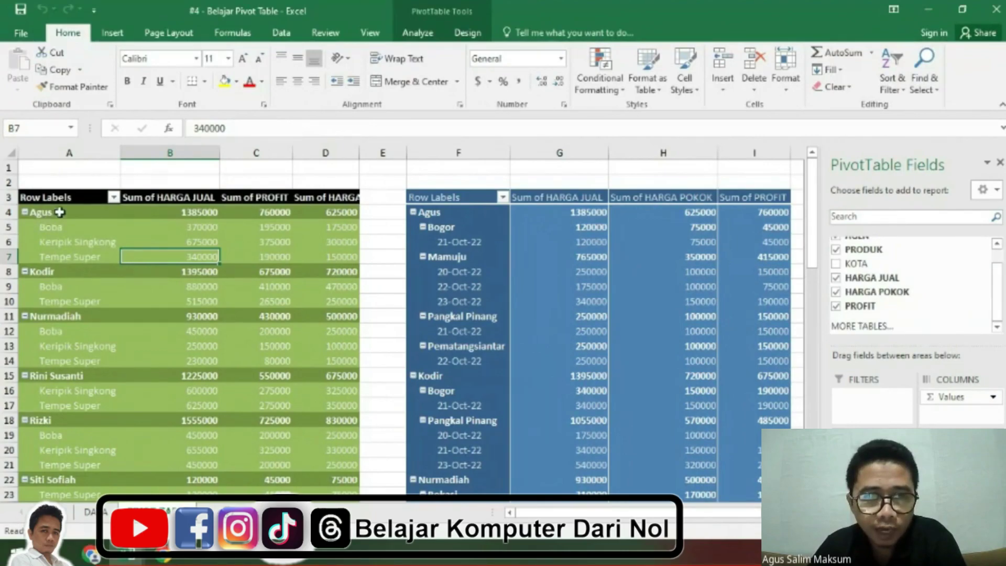
pyautogui.click(99, 228)
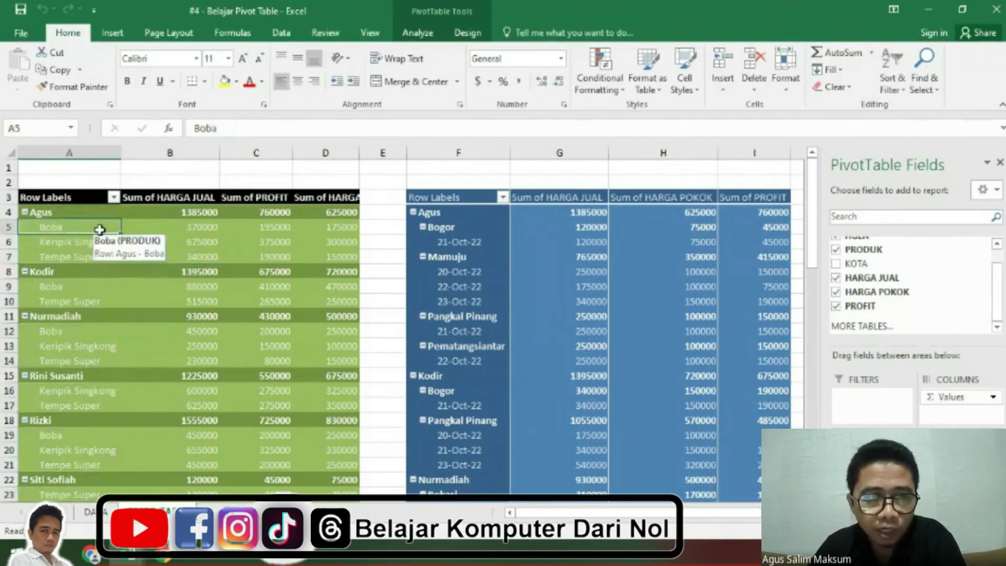
pyautogui.click(94, 256)
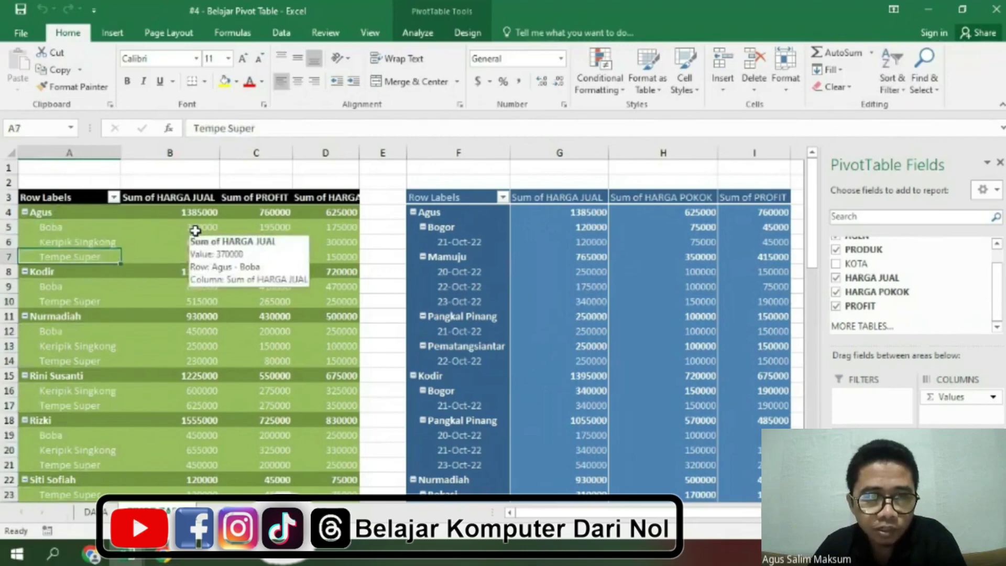
pyautogui.click(207, 230)
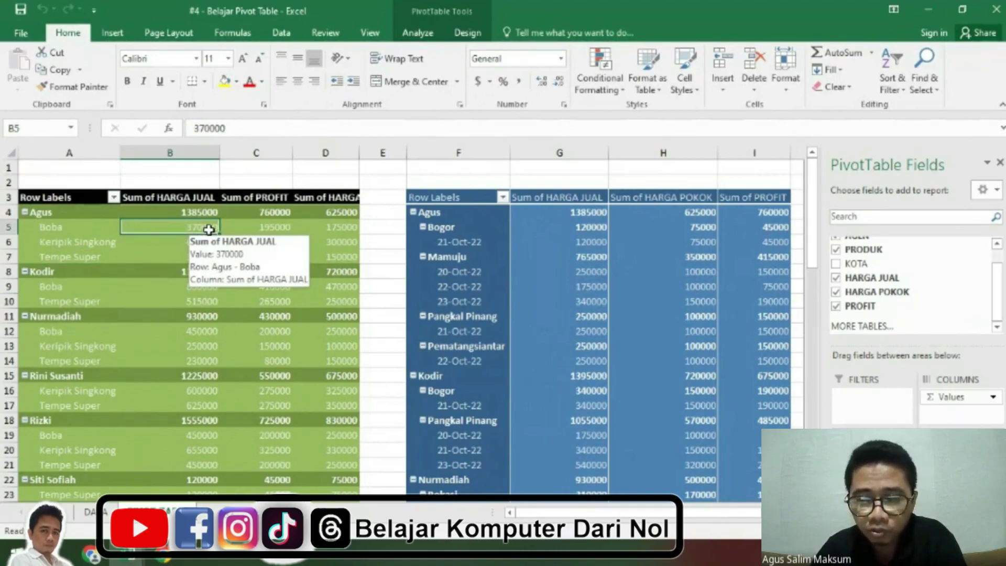
pyautogui.moveTo(255, 256)
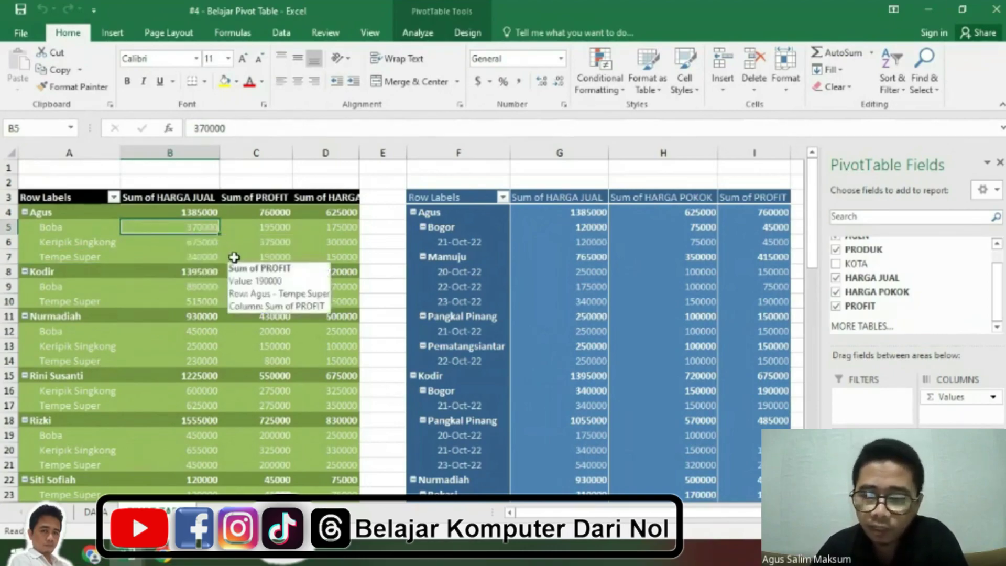
pyautogui.click(264, 226)
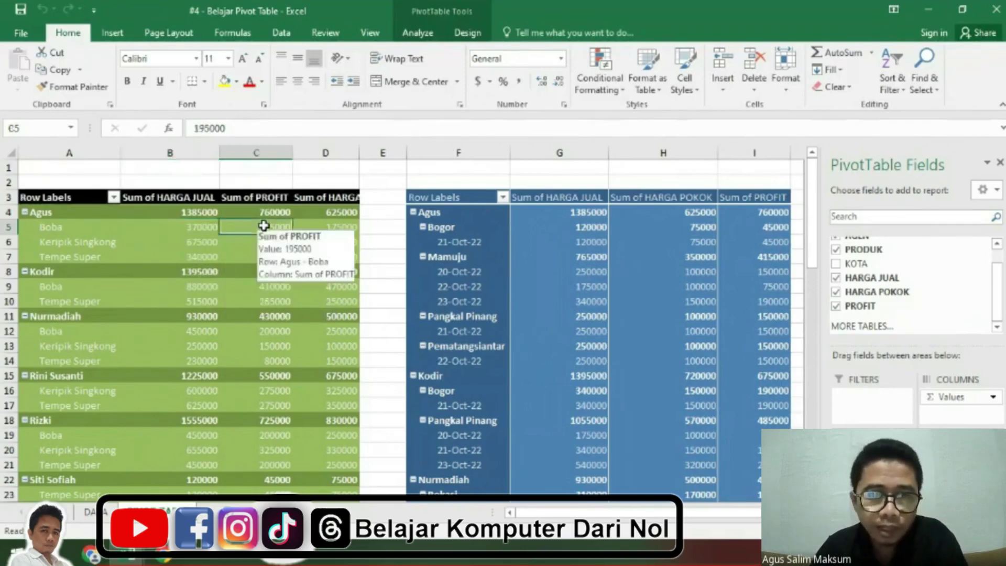
# View the DATA sheet, then switch to the Belajar Pivot Table (Soal) workbook.
pyautogui.click(104, 515)
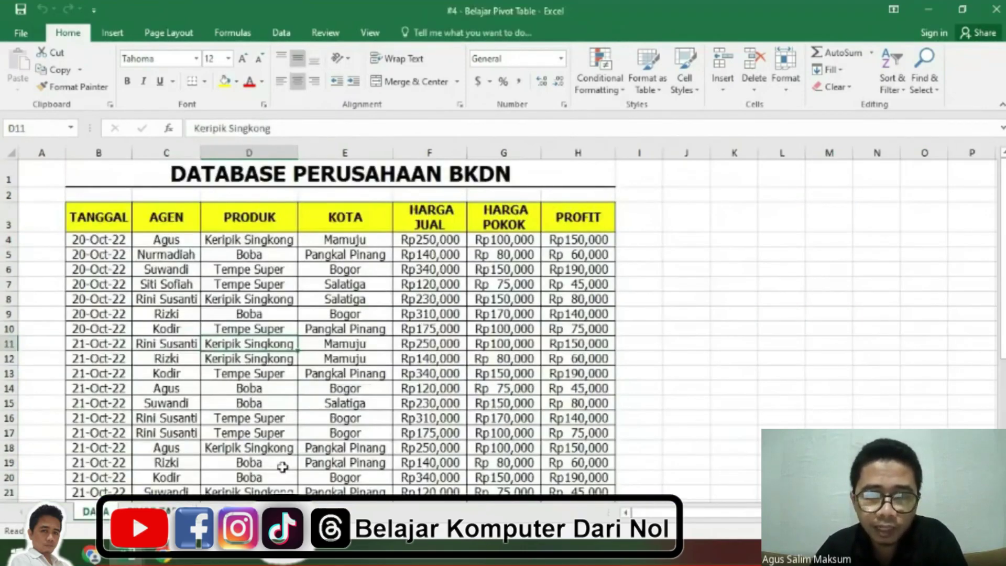
pyautogui.hotkey('ctrl', 'pagedown')
pyautogui.click(455, 373)
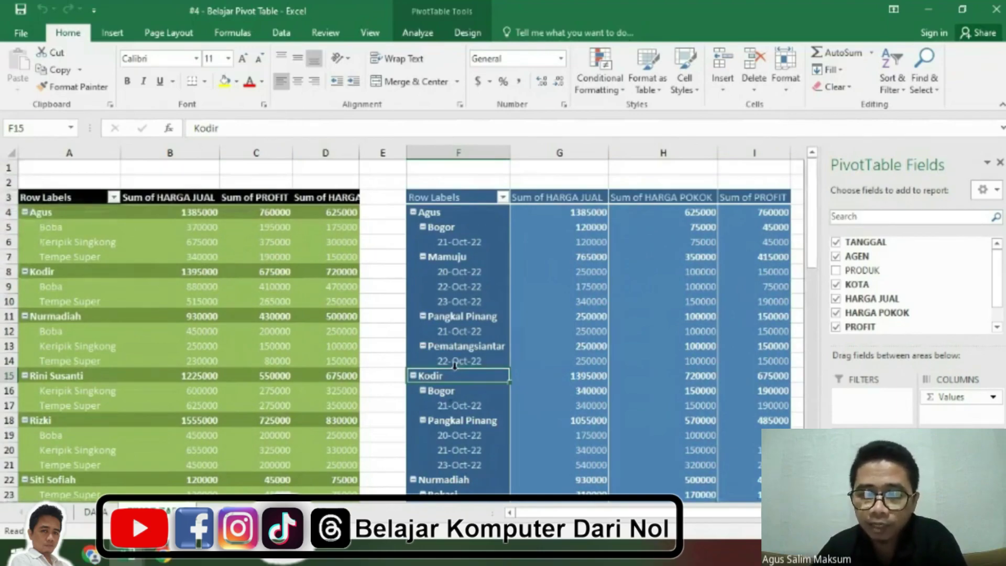
pyautogui.hotkey('ctrl', 'Tab')
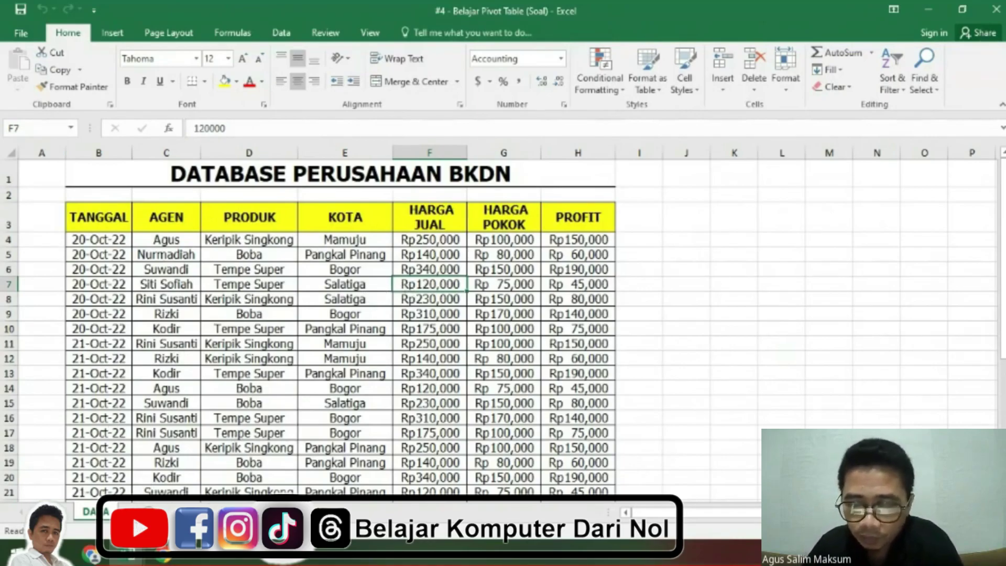
# Select the BKDN data B3:H38 from the TANGGAL header and insert a PivotTable from it.
pyautogui.moveTo(320, 176)
pyautogui.mouseDown()
pyautogui.moveTo(321, 206)
pyautogui.moveTo(341, 242)
pyautogui.mouseUp()
pyautogui.scroll(-6, 417, 315)
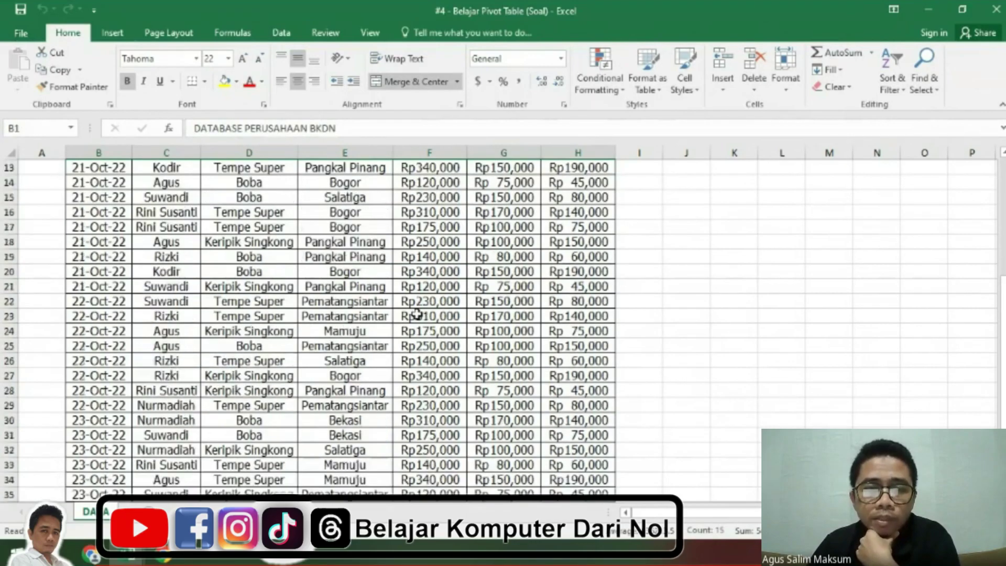
pyautogui.scroll(2, 417, 314)
pyautogui.scroll(4, 417, 314)
pyautogui.click(417, 314)
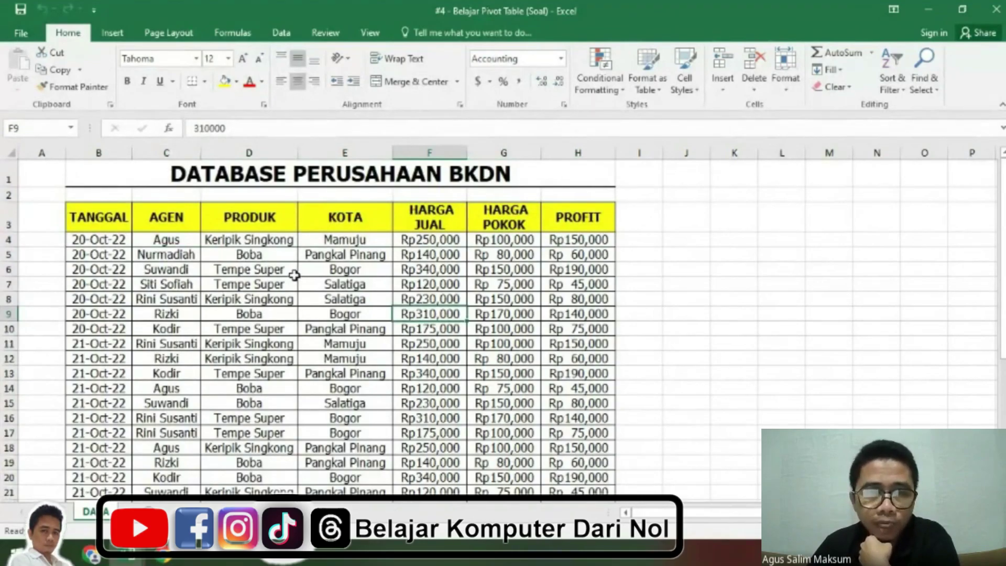
pyautogui.click(97, 222)
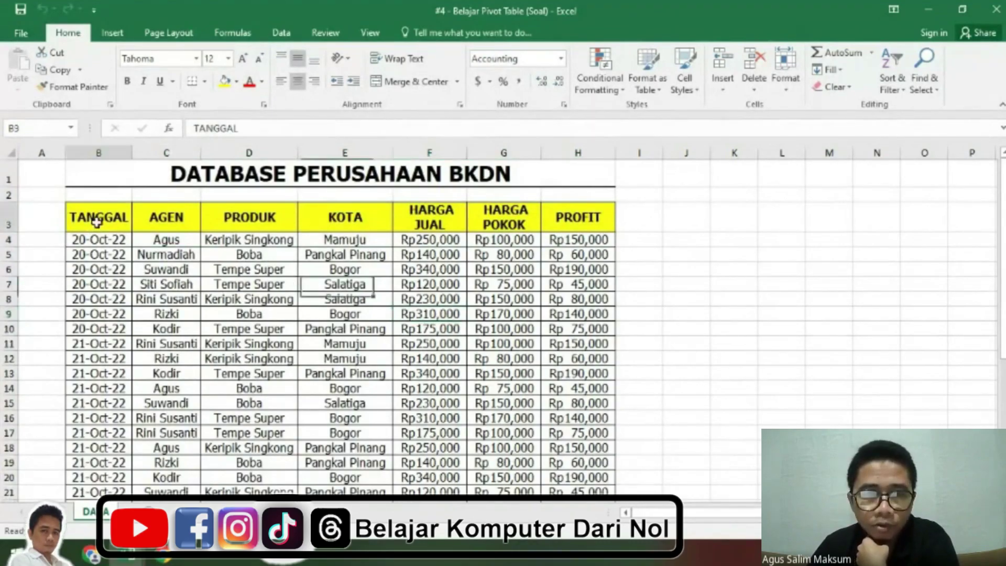
pyautogui.moveTo(97, 223); pyautogui.dragTo(558, 443)
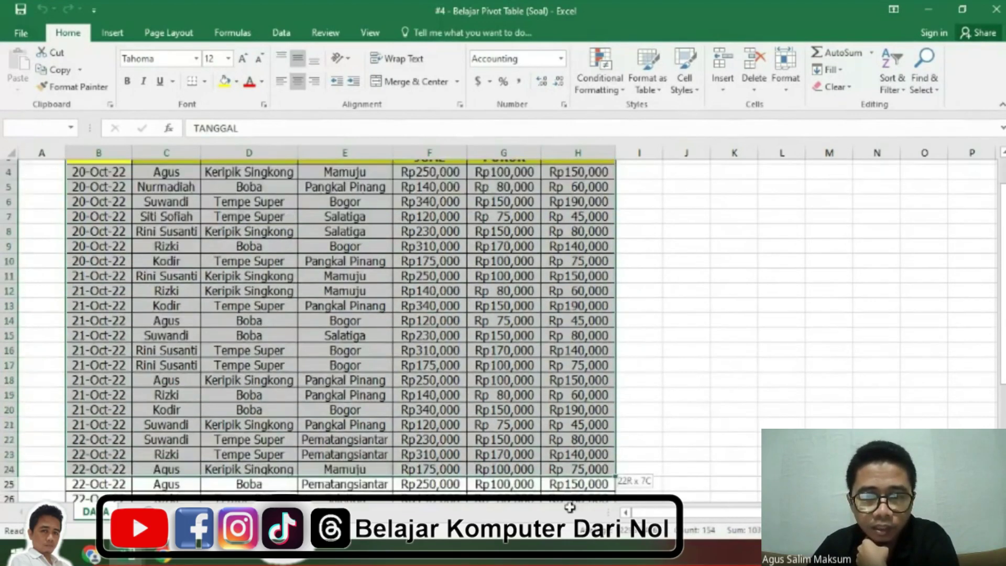
pyautogui.moveTo(558, 443); pyautogui.dragTo(575, 466)
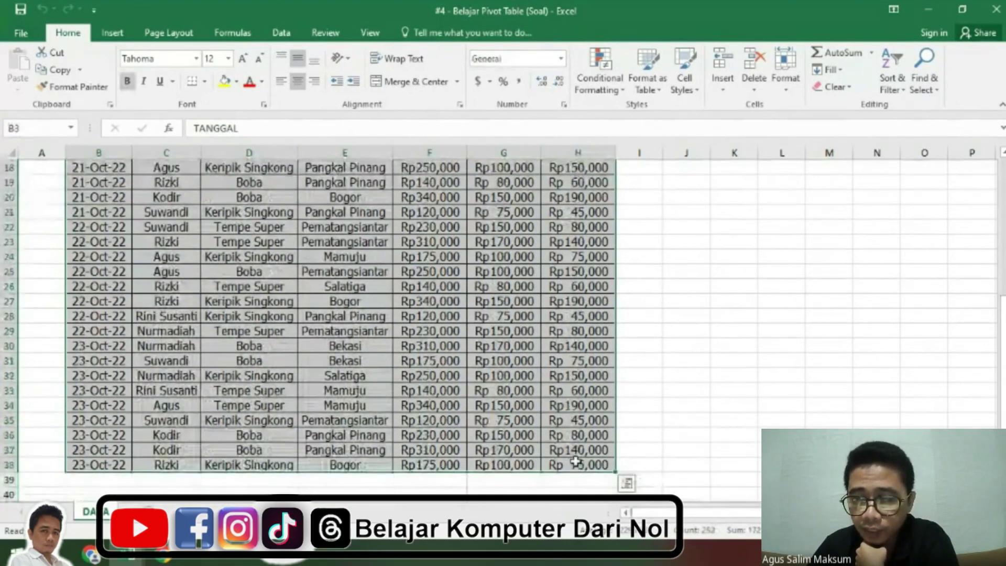
pyautogui.scroll(6, 575, 456)
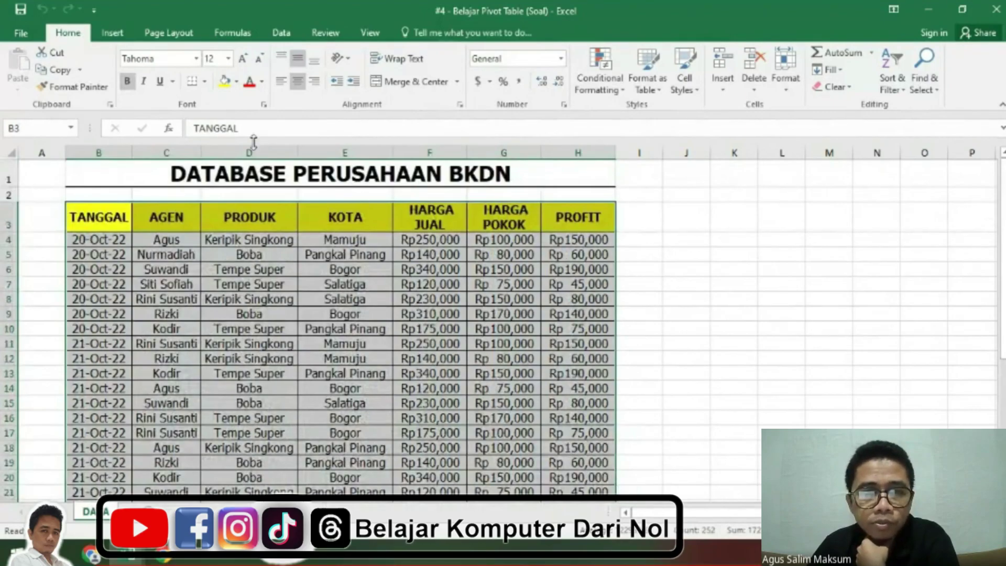
pyautogui.click(118, 34)
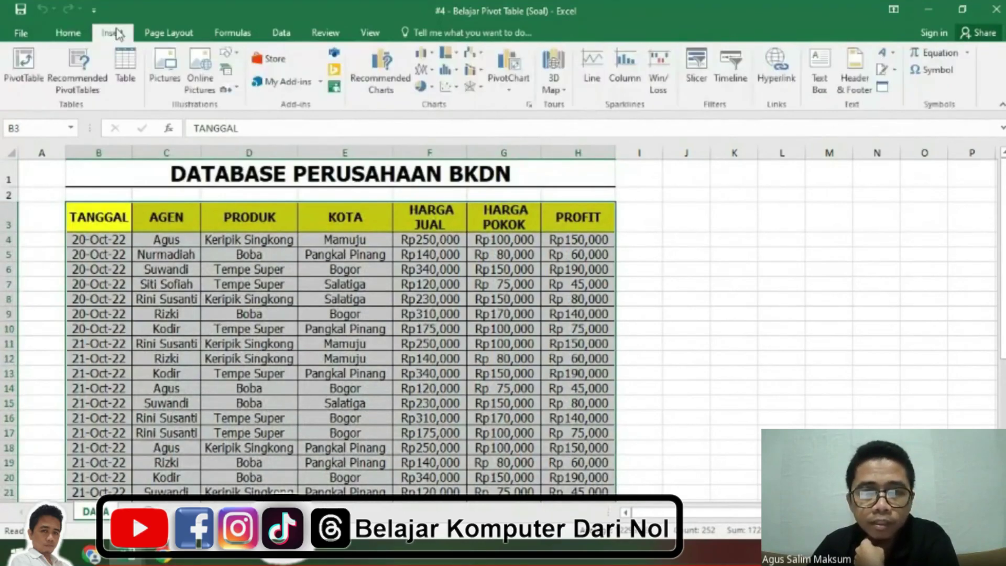
pyautogui.click(34, 78)
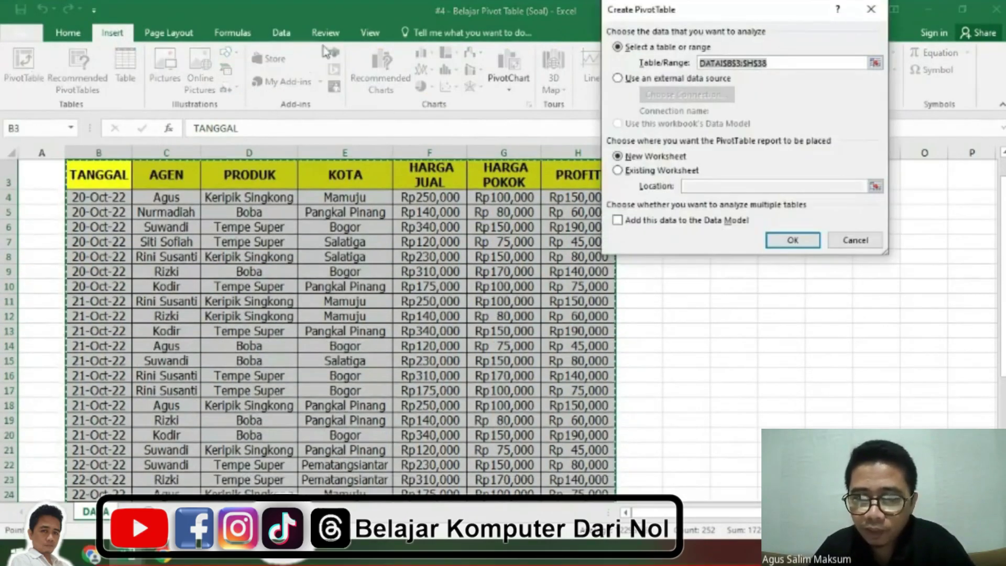
# Move the Create PivotTable dialog aside and set the destination to New Worksheet.
pyautogui.moveTo(683, 16); pyautogui.dragTo(421, 190)
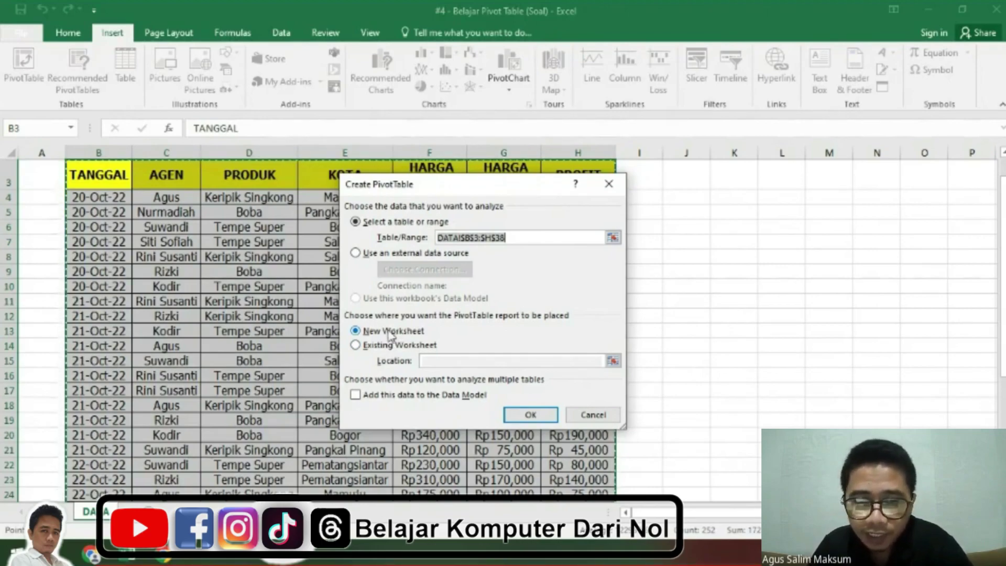
pyautogui.click(389, 333)
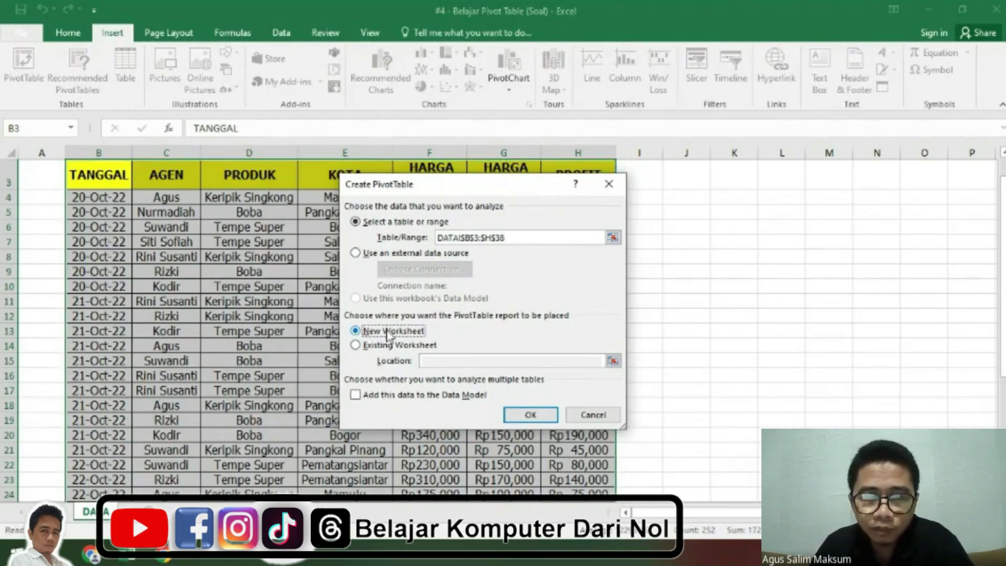
# Confirm the dialog to place an empty PivotTable1 on a new sheet.
pyautogui.click(546, 417)
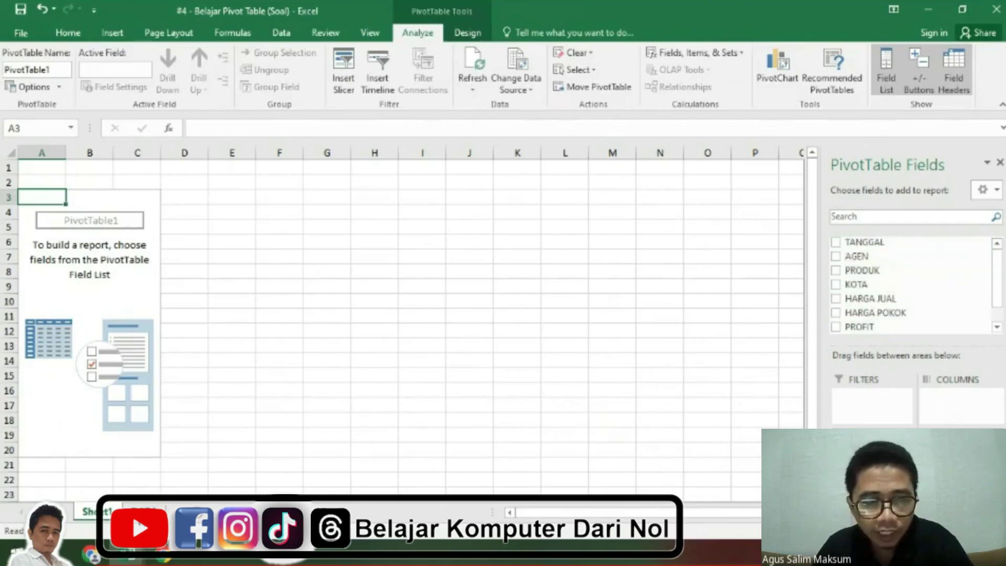
pyautogui.hotkey('ctrl', 'shift', 'Right')
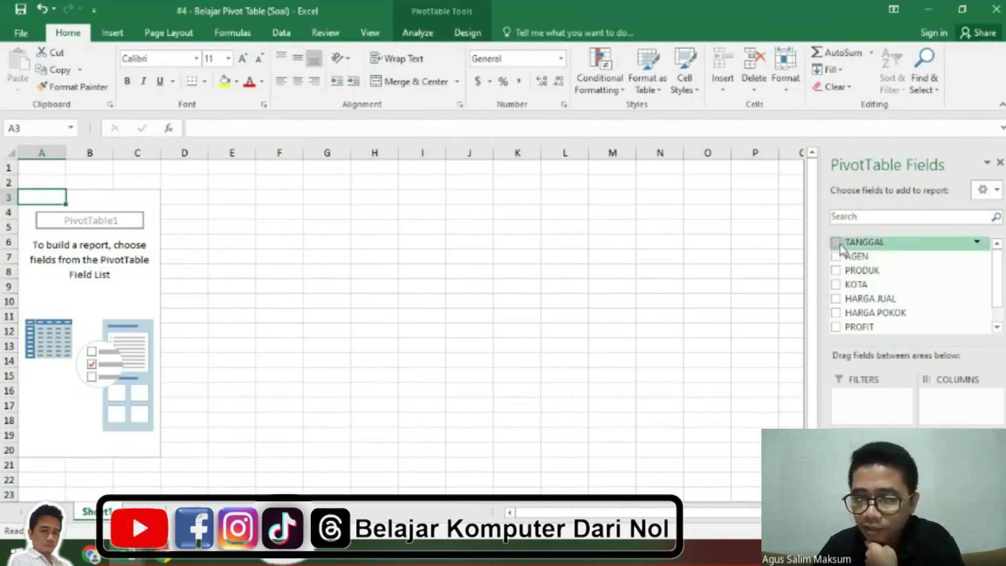
pyautogui.scroll(-1, 842, 249)
pyautogui.scroll(1, 841, 253)
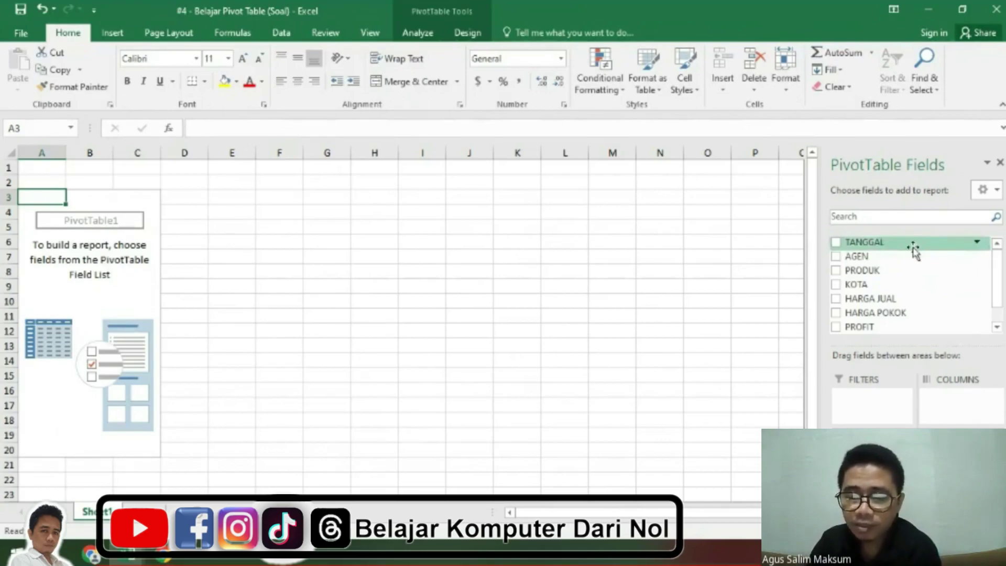
# Tick AGEN, PRODUK, KOTA and PROFIT to show agents, products and cities with Sum of PROFIT.
pyautogui.click(836, 256)
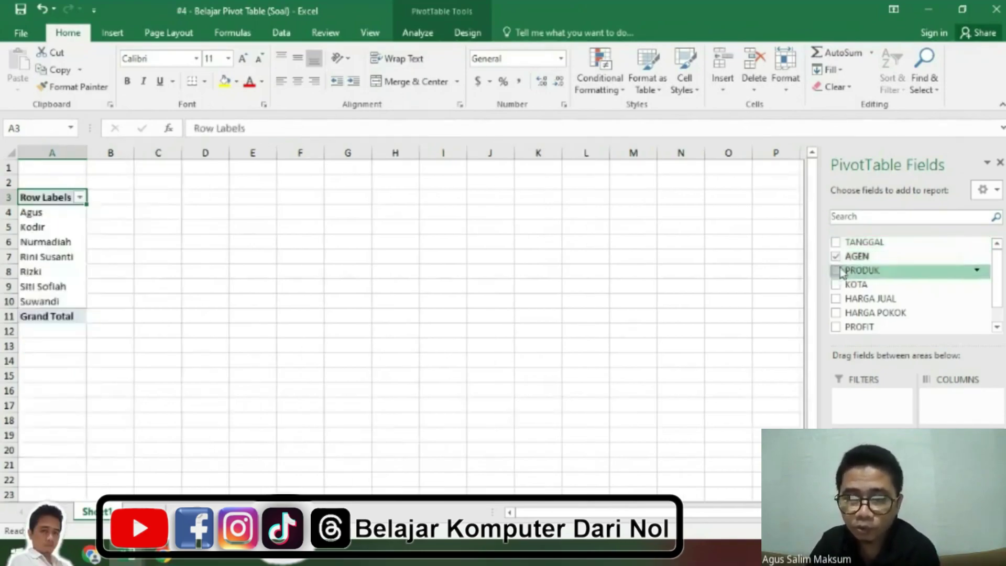
pyautogui.click(836, 271)
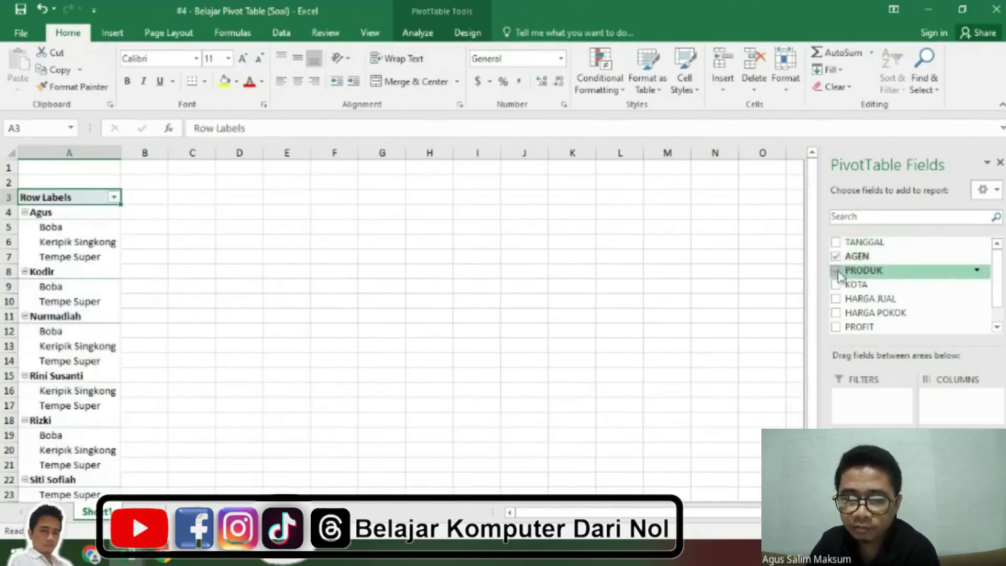
pyautogui.click(836, 285)
pyautogui.click(836, 328)
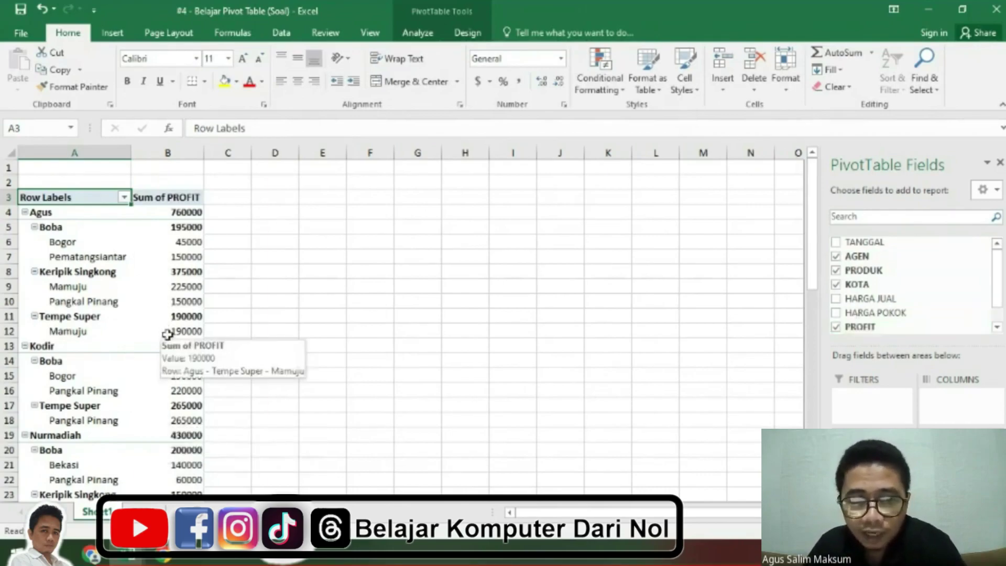
pyautogui.scroll(-2, 168, 336)
pyautogui.scroll(-1, 167, 335)
pyautogui.scroll(1, 168, 336)
pyautogui.scroll(2, 170, 338)
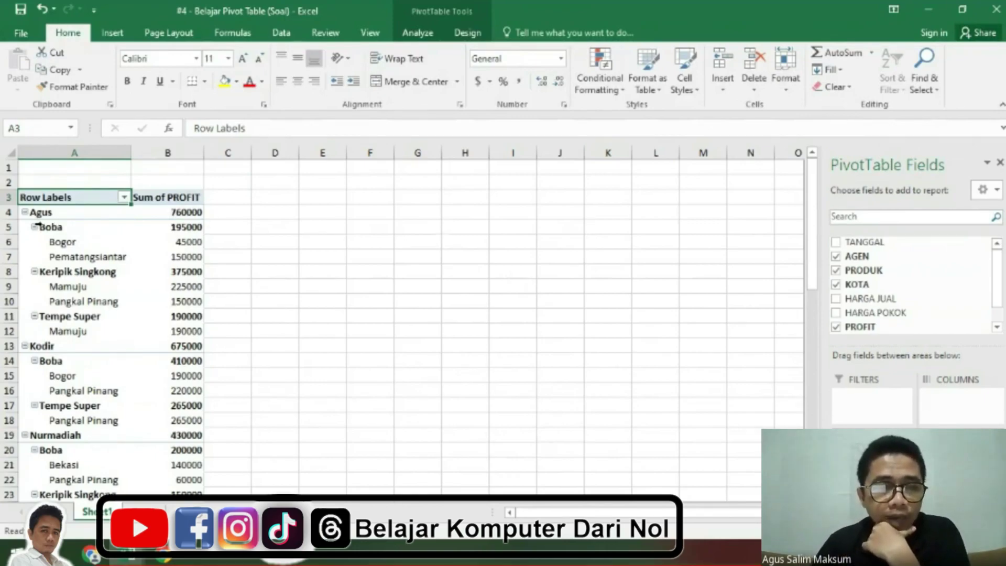
pyautogui.click(52, 214)
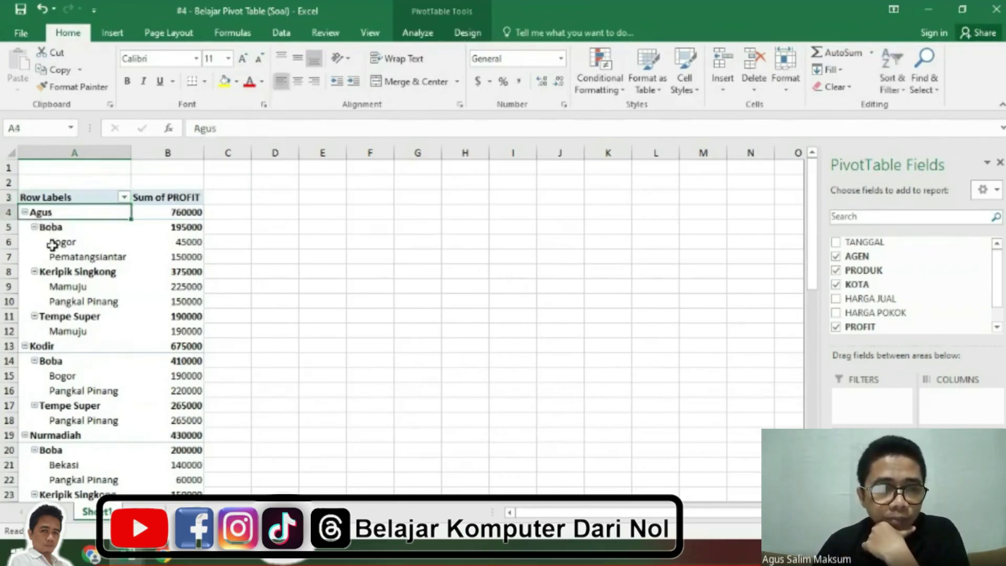
pyautogui.click(56, 230)
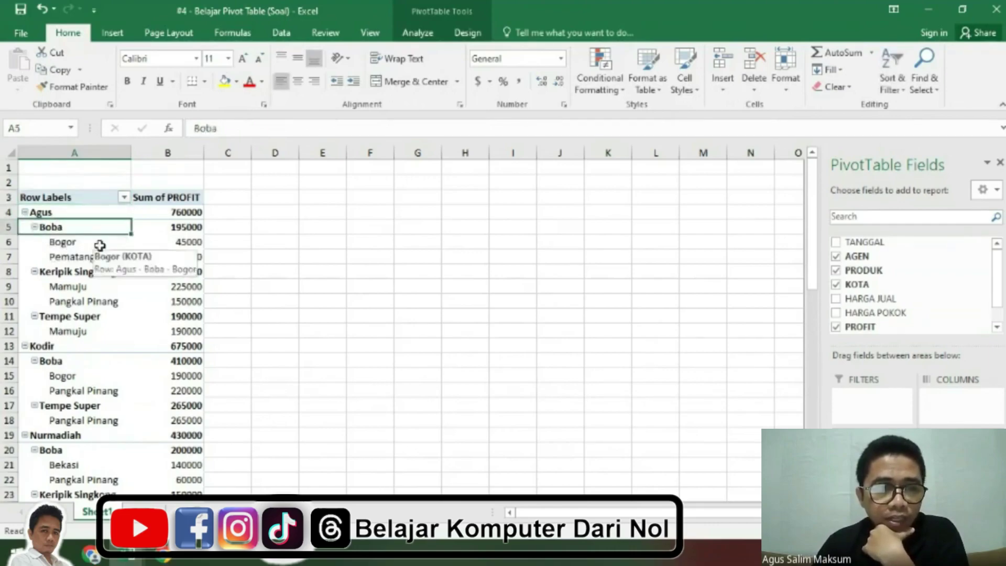
pyautogui.click(100, 245)
pyautogui.click(73, 257)
pyautogui.click(67, 292)
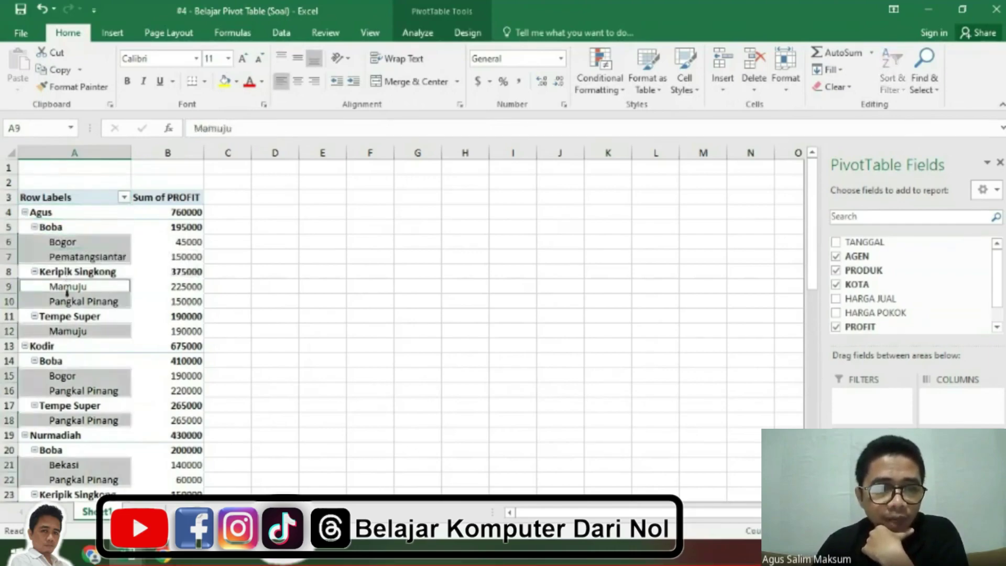
pyautogui.click(76, 295)
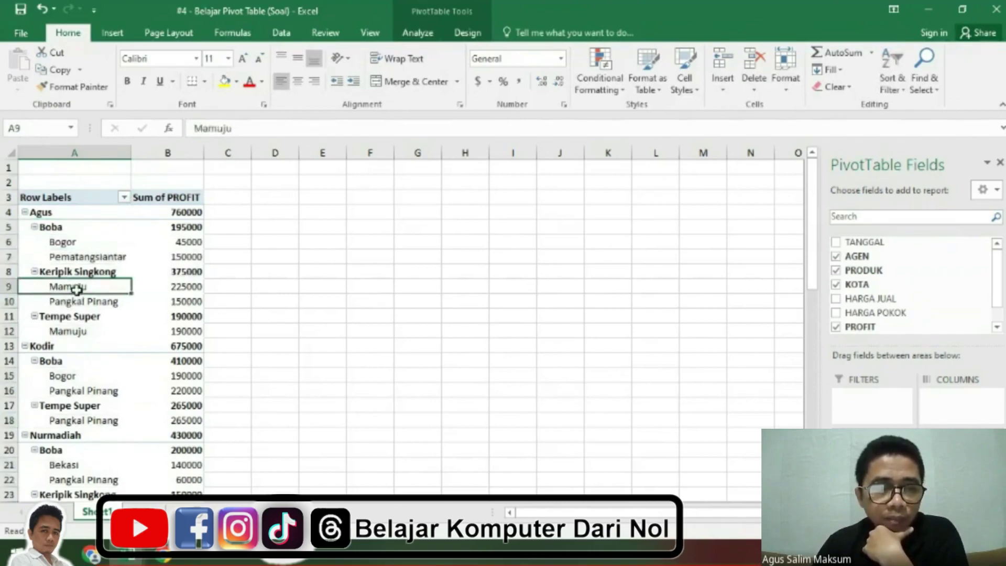
pyautogui.scroll(-6, 76, 288)
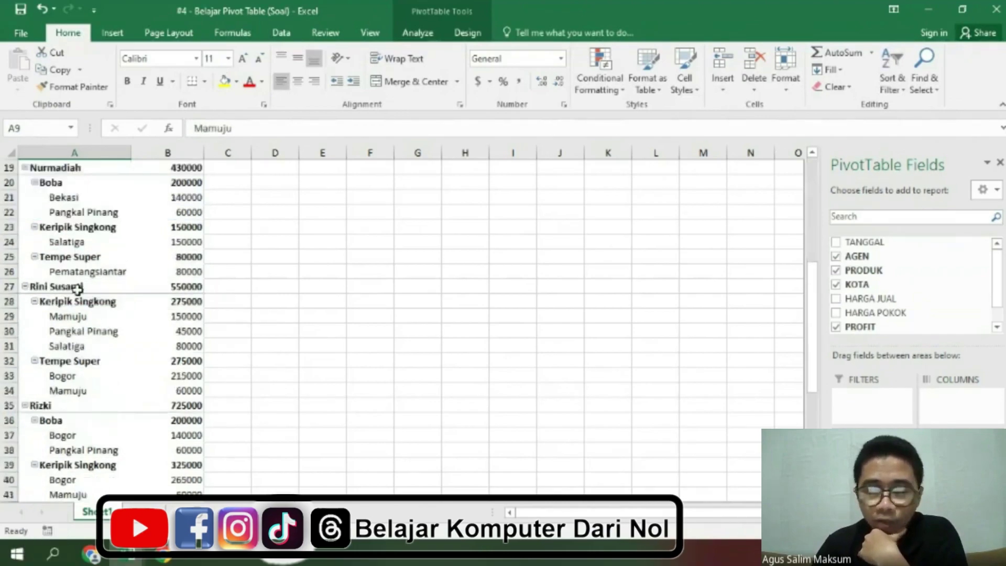
pyautogui.scroll(-6, 79, 288)
pyautogui.scroll(12, 79, 288)
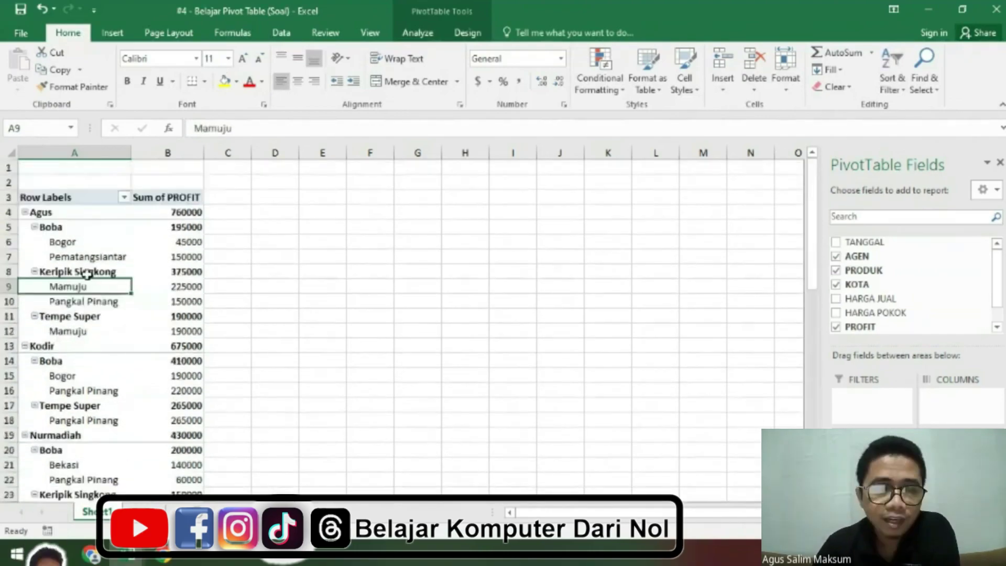
pyautogui.click(96, 213)
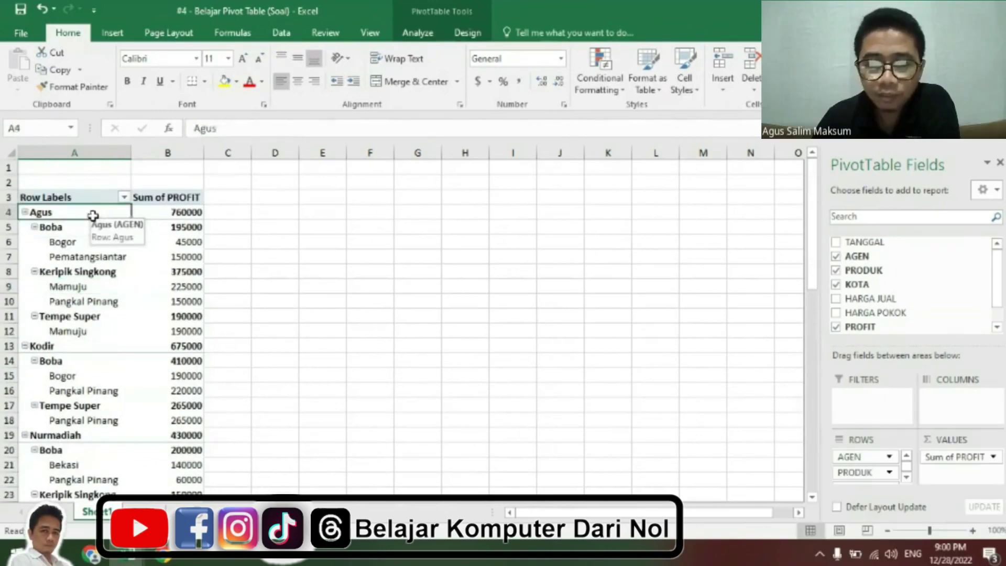
pyautogui.scroll(-1, 875, 375)
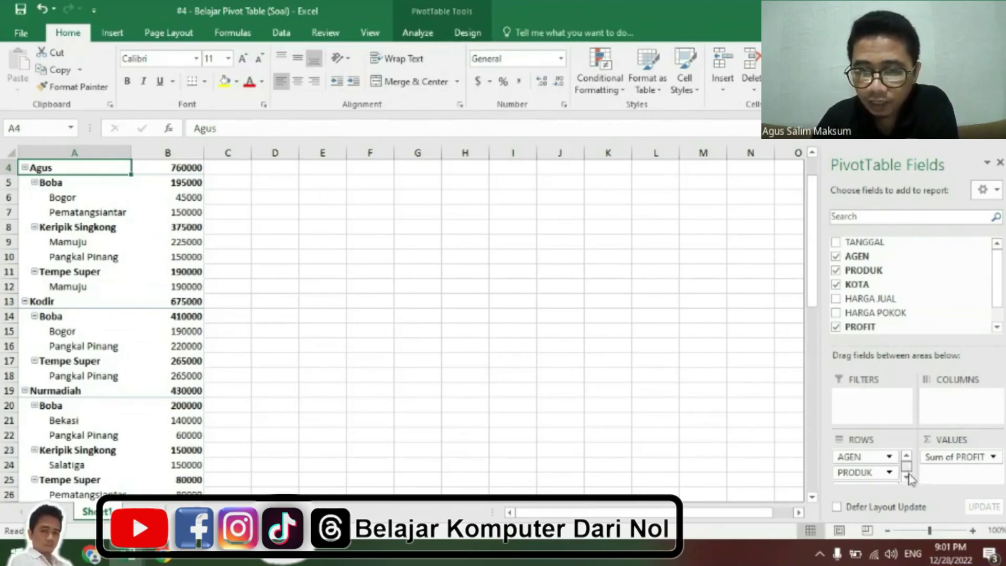
# Move the KOTA field from the ROWS area into the COLUMNS area.
pyautogui.scroll(-1, 880, 469)
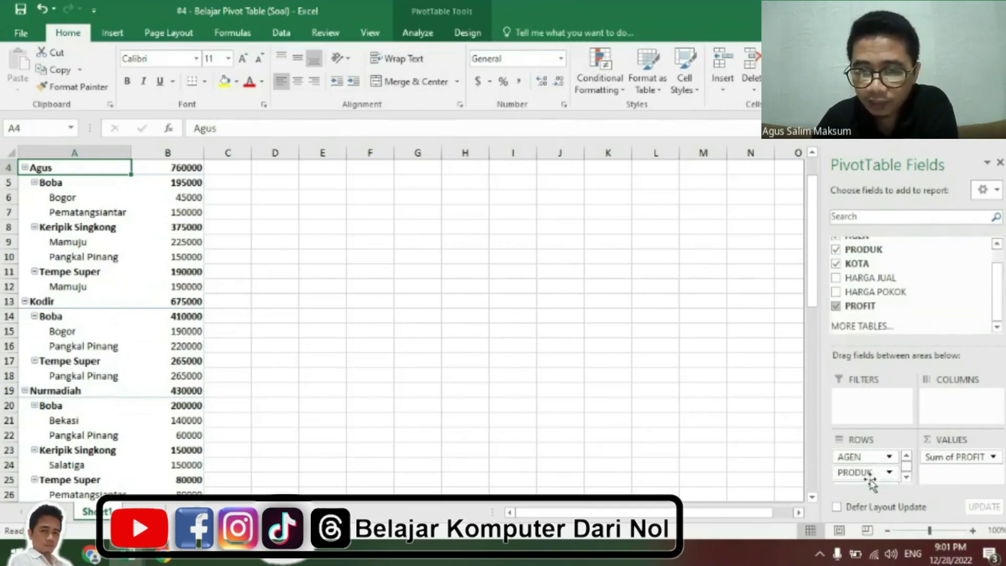
pyautogui.click(907, 478)
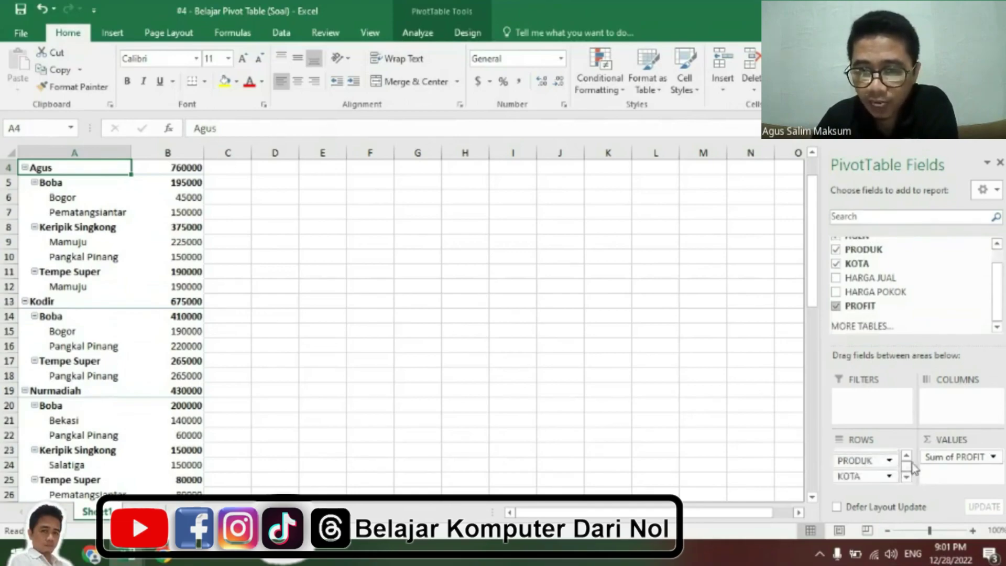
pyautogui.click(907, 456)
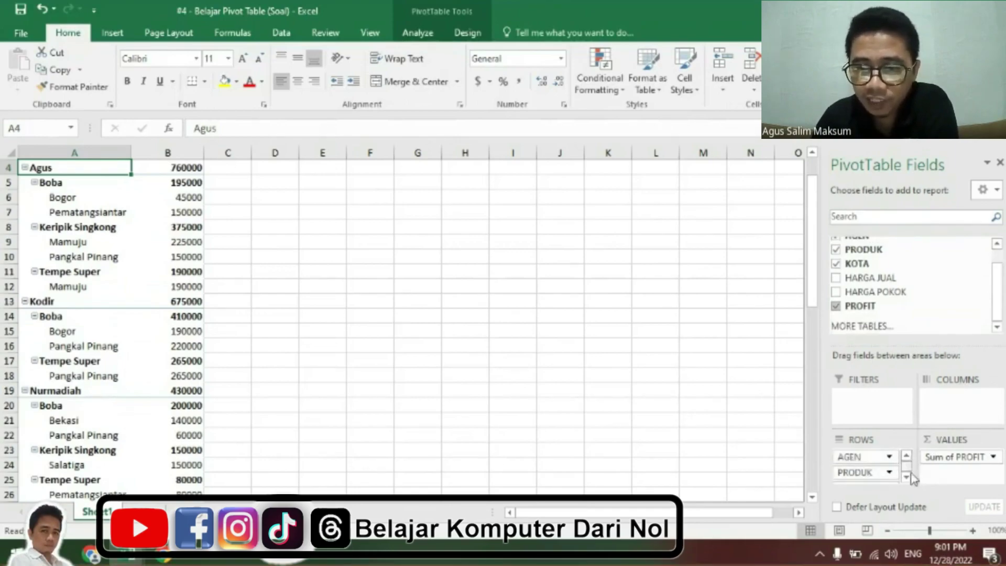
pyautogui.click(906, 477)
pyautogui.click(907, 456)
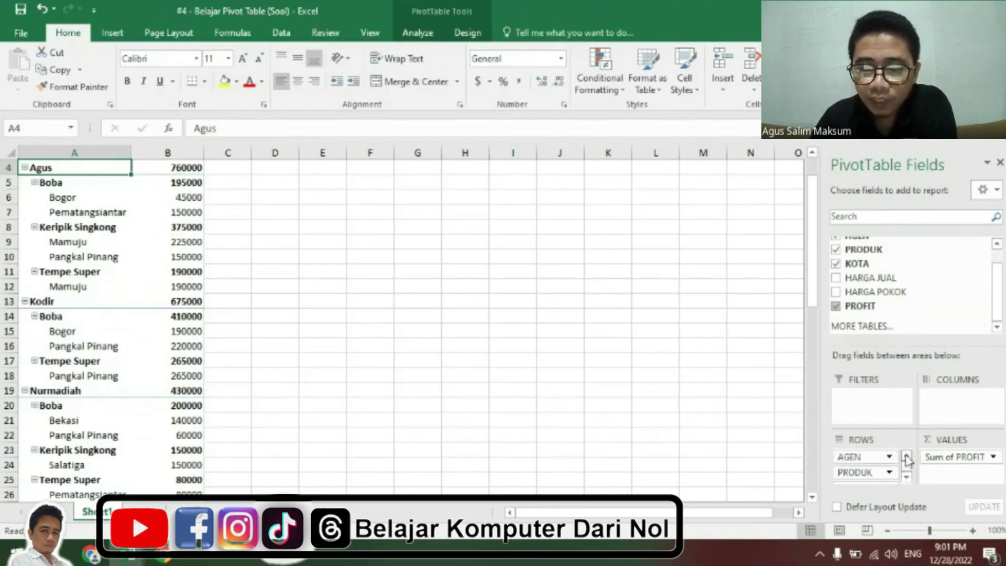
pyautogui.click(907, 478)
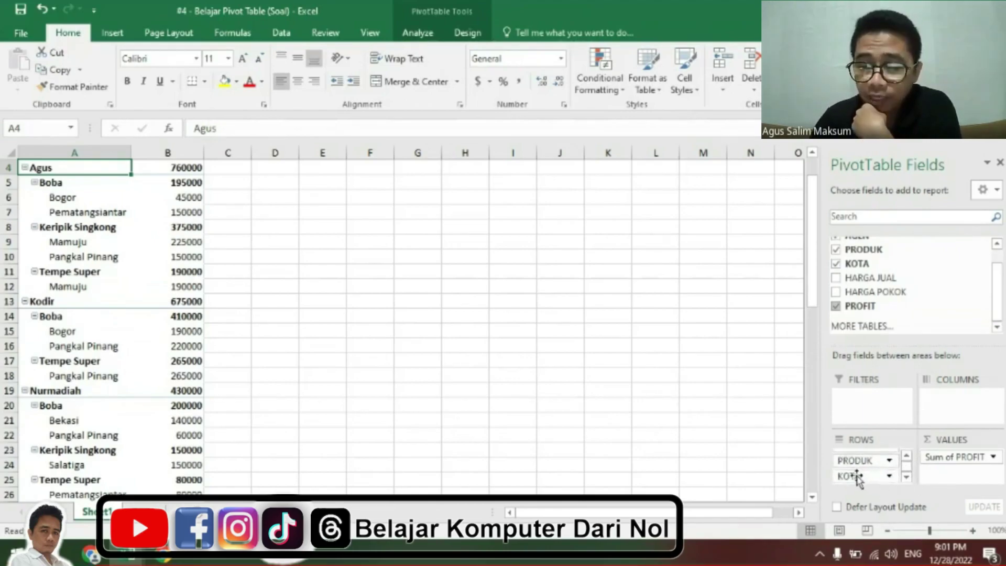
pyautogui.click(855, 481)
pyautogui.moveTo(856, 482); pyautogui.dragTo(951, 422)
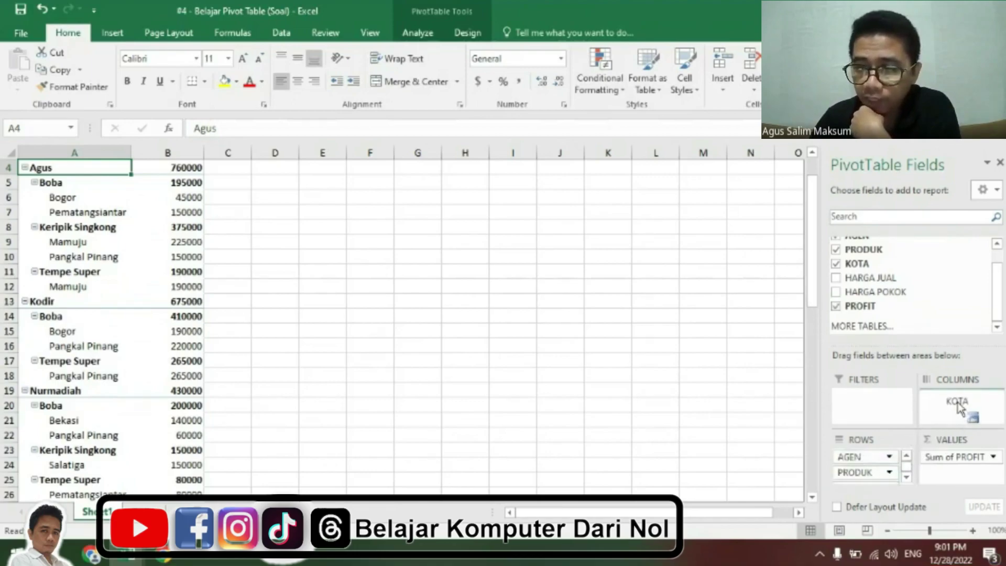
pyautogui.moveTo(951, 422); pyautogui.dragTo(959, 406)
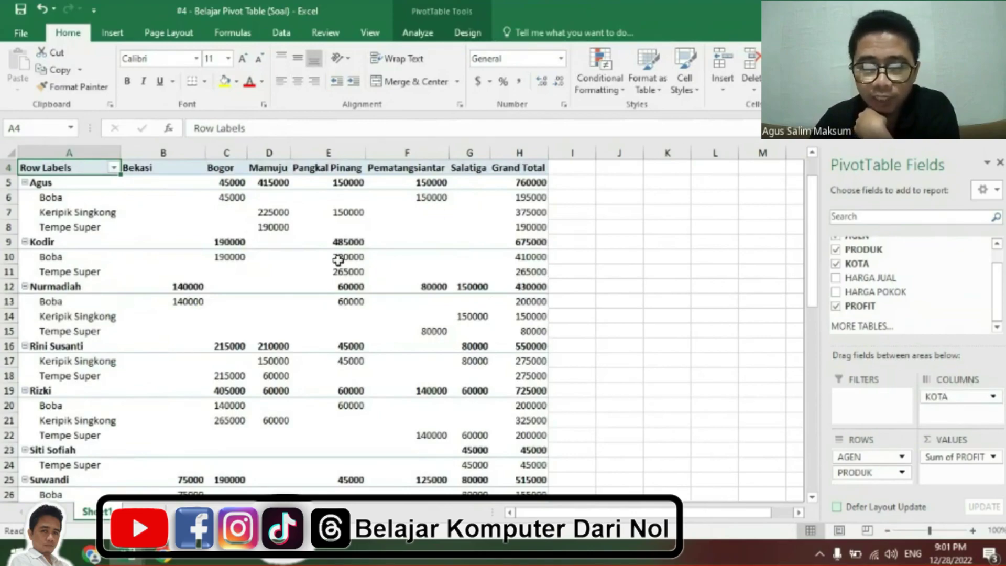
# Review the city column headings from Bogor through Salatiga.
pyautogui.scroll(1, 244, 234)
pyautogui.click(226, 210)
pyautogui.click(268, 212)
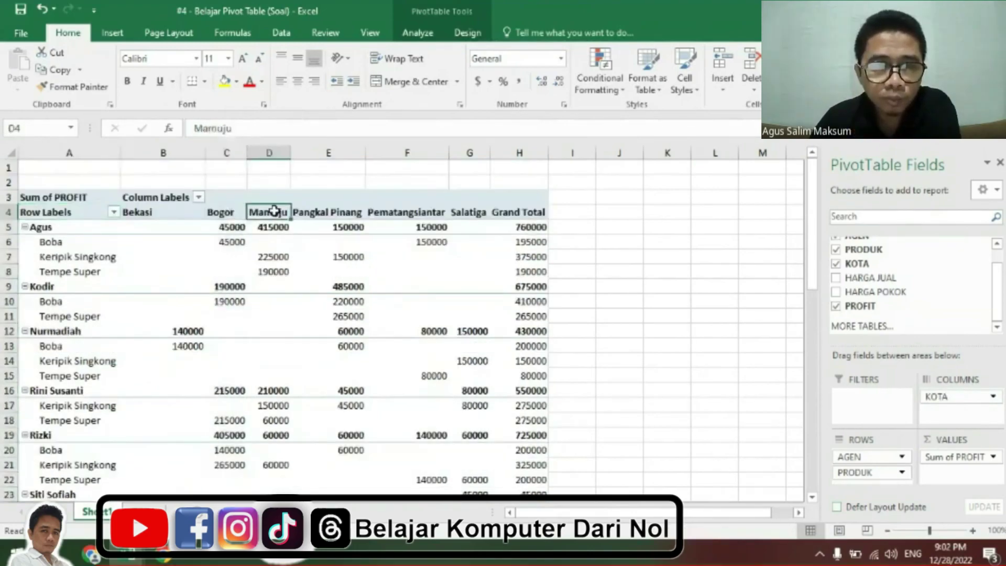
pyautogui.click(325, 212)
pyautogui.click(403, 212)
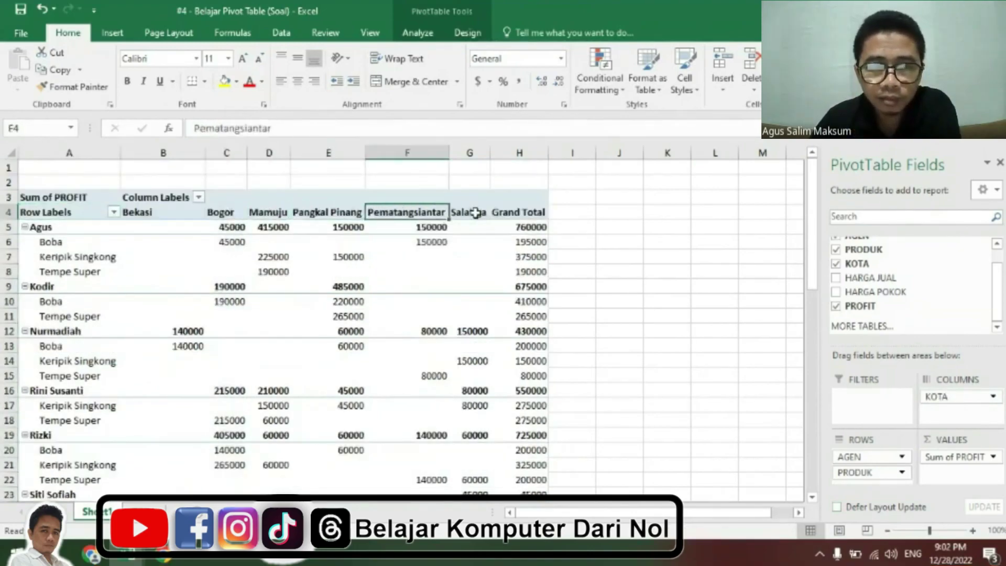
pyautogui.click(476, 212)
pyautogui.click(224, 213)
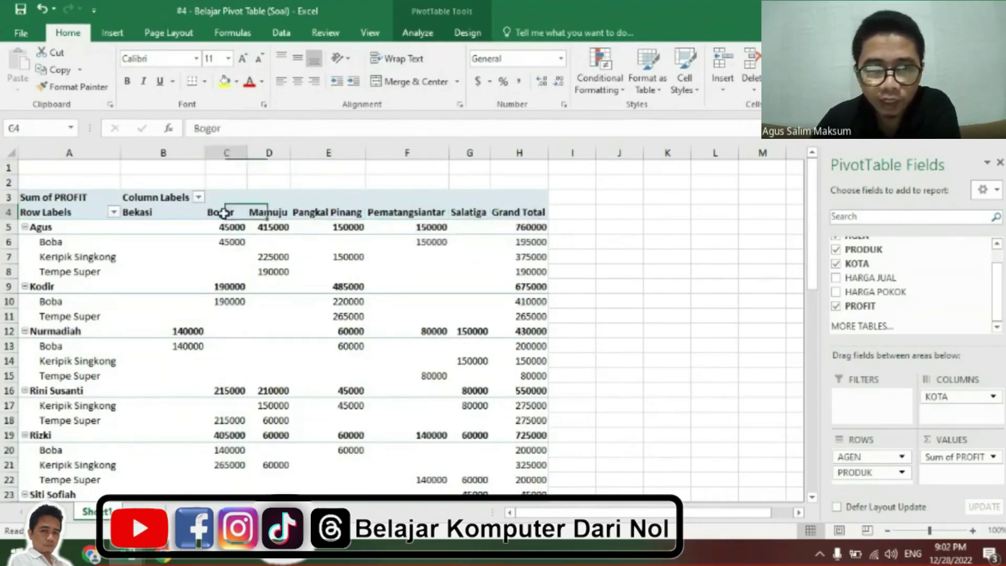
pyautogui.moveTo(224, 213); pyautogui.dragTo(474, 213)
pyautogui.click(225, 213)
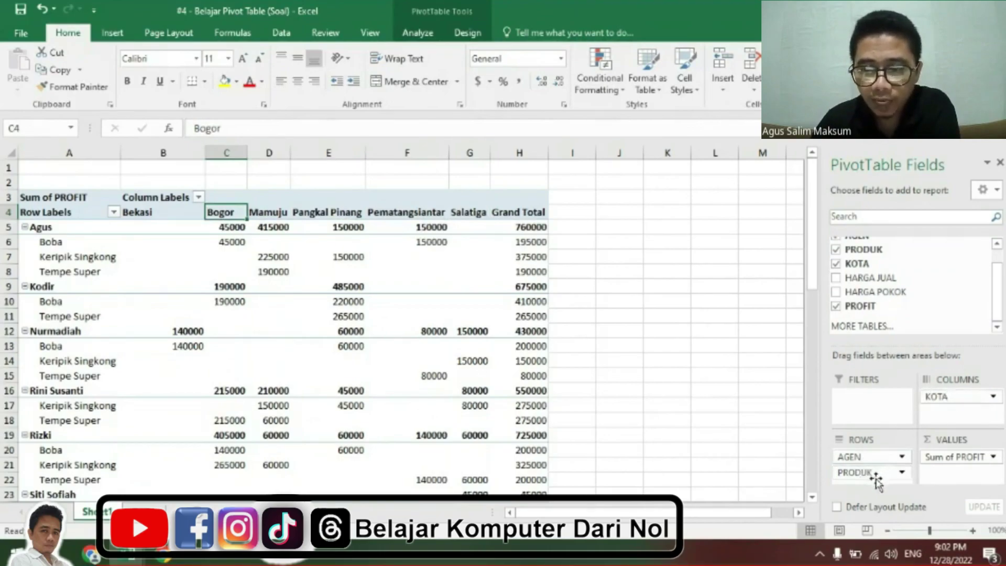
pyautogui.moveTo(868, 475); pyautogui.dragTo(954, 414)
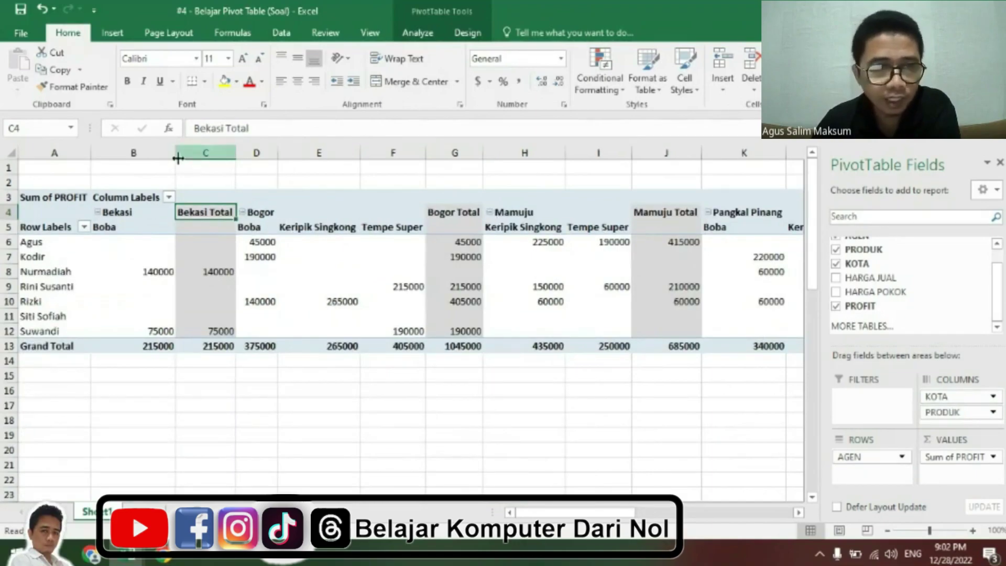
pyautogui.moveTo(598, 227); pyautogui.dragTo(667, 227)
pyautogui.moveTo(593, 519); pyautogui.dragTo(755, 515)
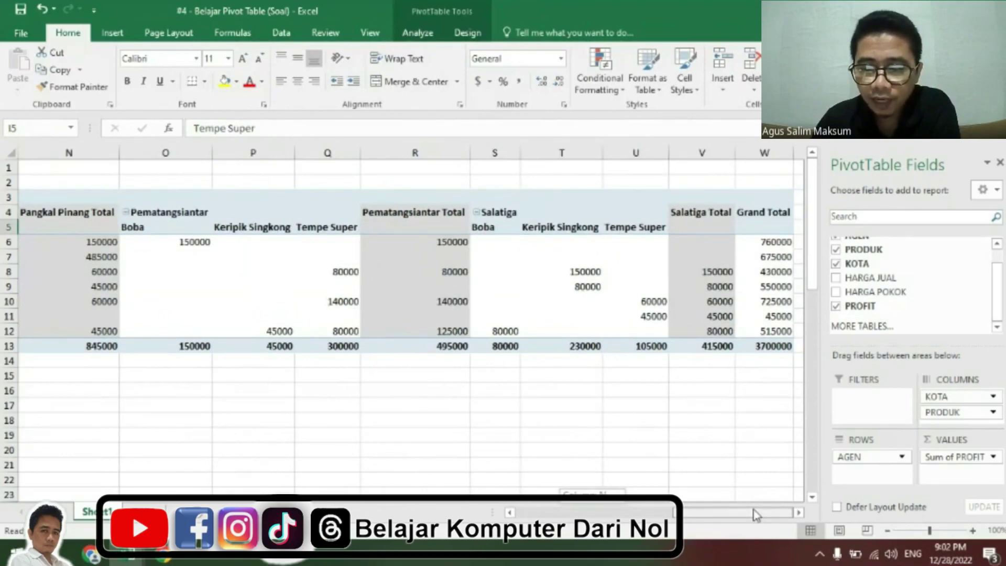
pyautogui.moveTo(755, 516); pyautogui.dragTo(592, 516)
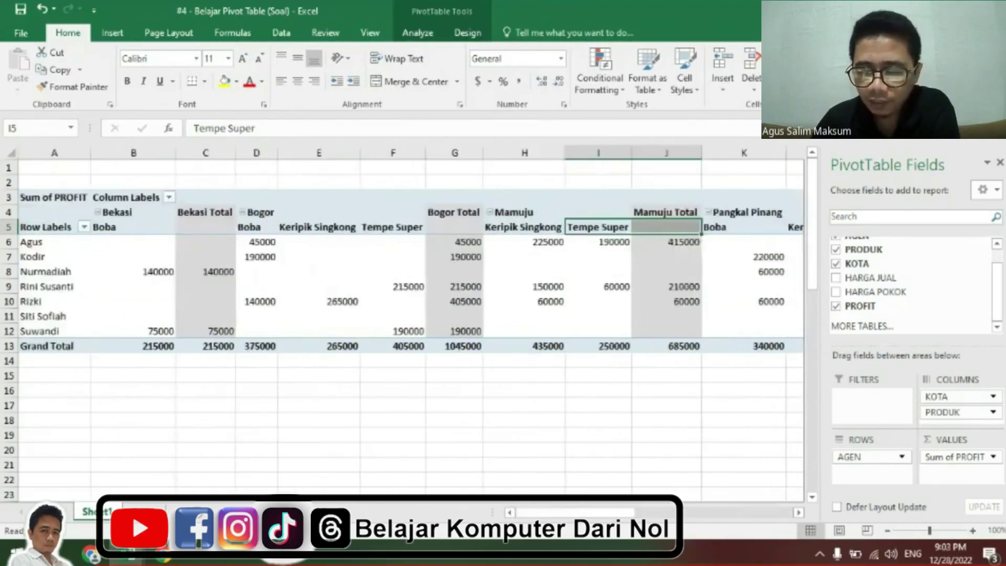
pyautogui.moveTo(966, 397); pyautogui.dragTo(871, 474)
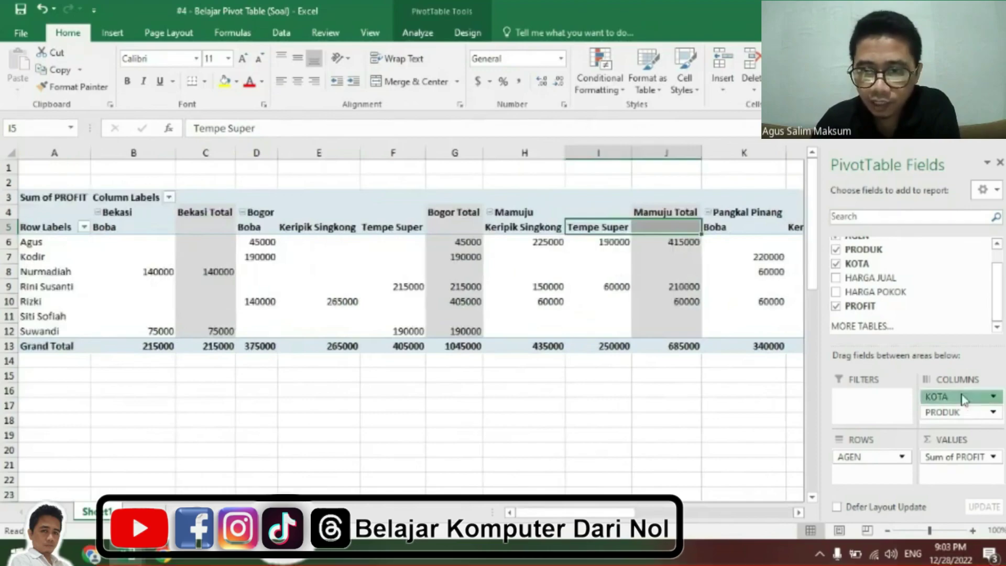
pyautogui.hotkey('ctrl', 'z')
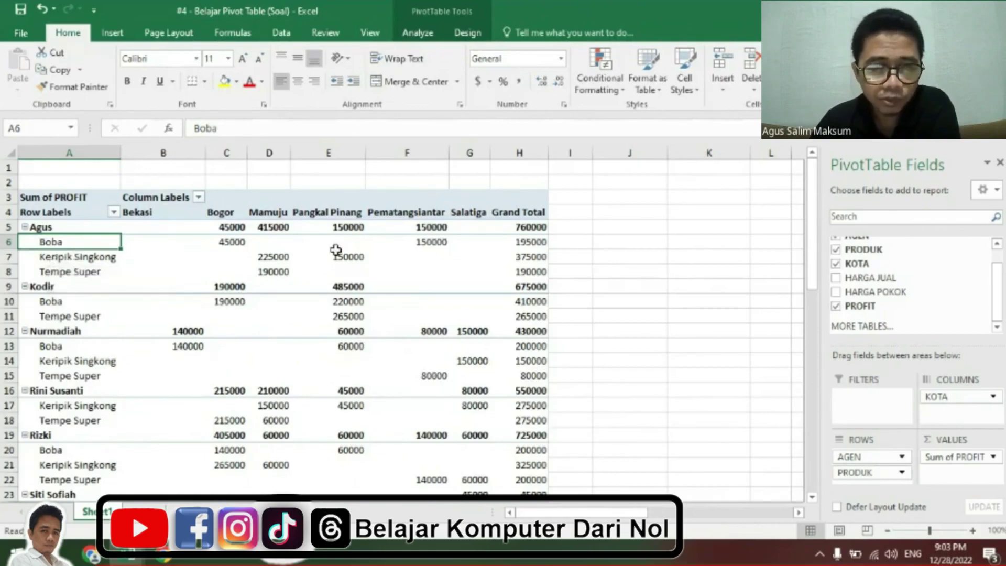
# Remove KOTA, move PRODUK to columns, and review each agent's profit row.
pyautogui.click(837, 264)
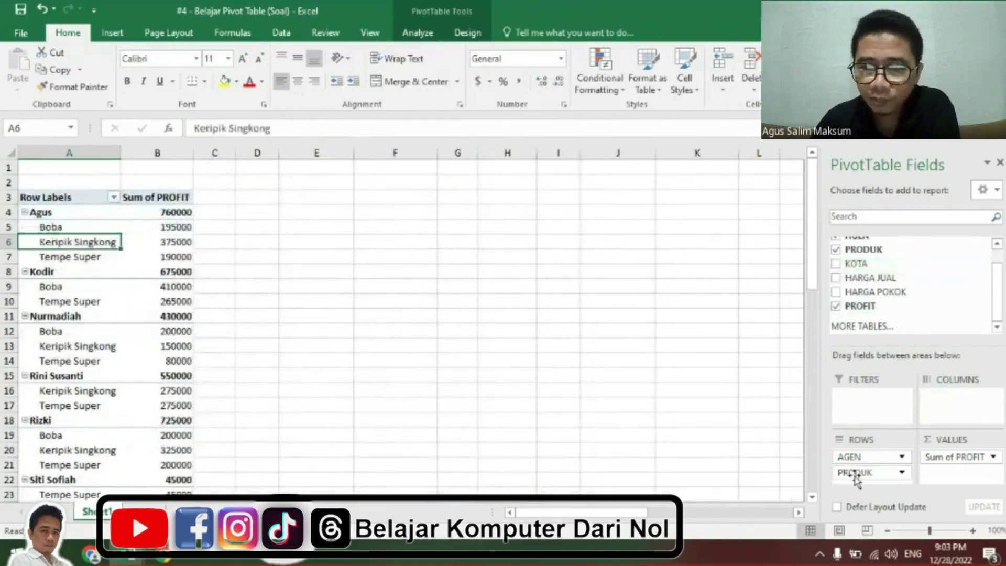
pyautogui.moveTo(856, 473); pyautogui.dragTo(952, 414)
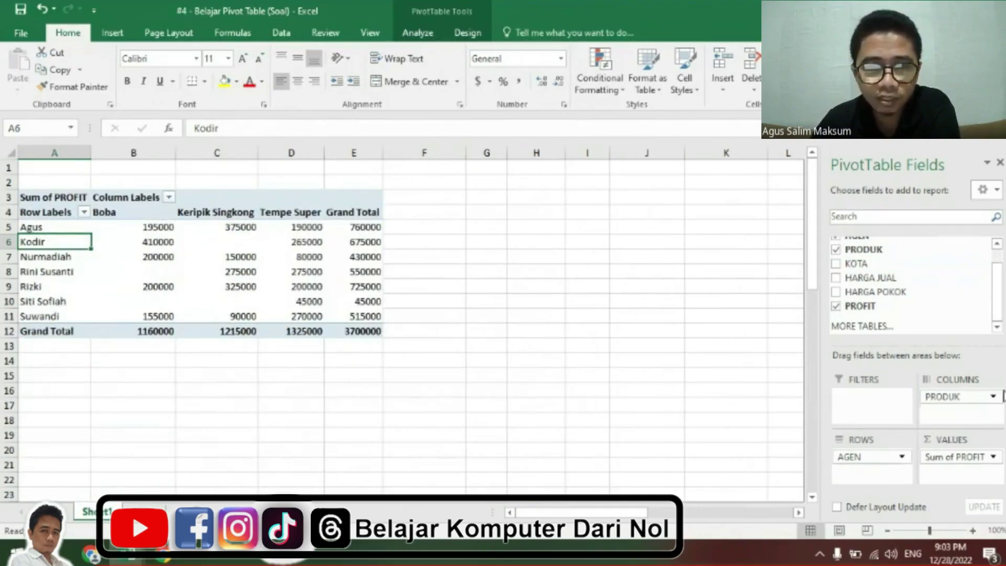
pyautogui.click(29, 226)
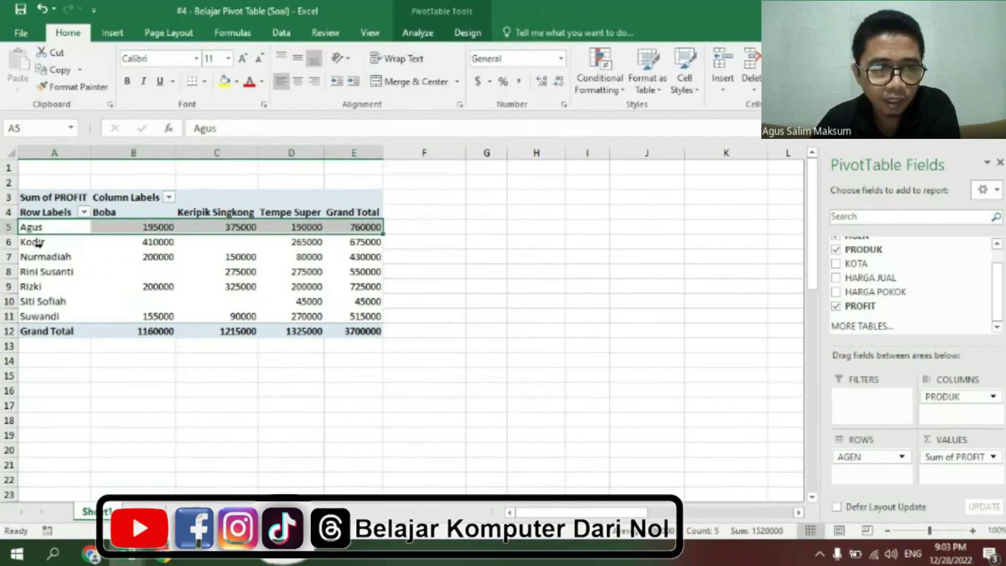
pyautogui.click(37, 241)
pyautogui.click(38, 271)
pyautogui.click(37, 286)
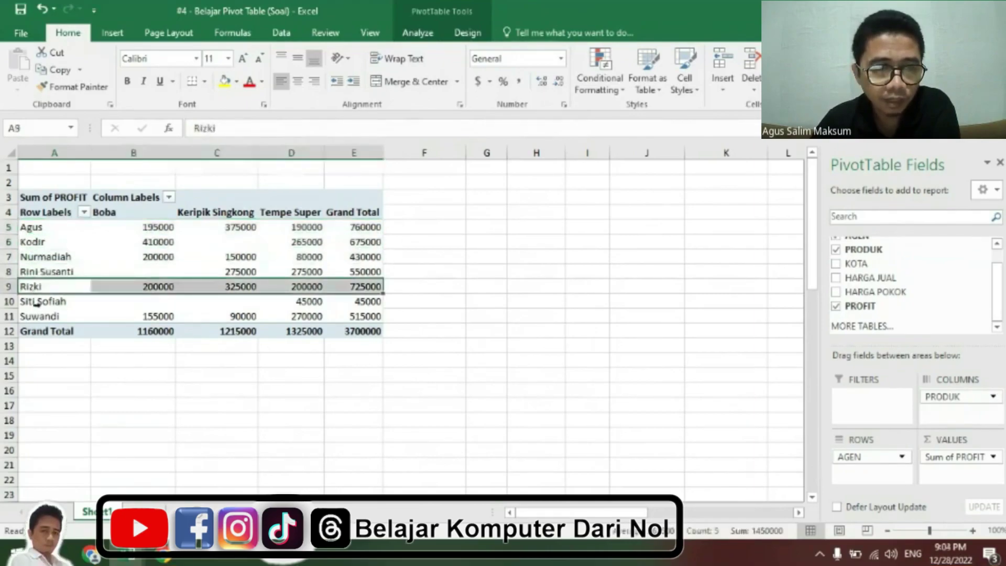
pyautogui.click(38, 301)
pyautogui.click(38, 317)
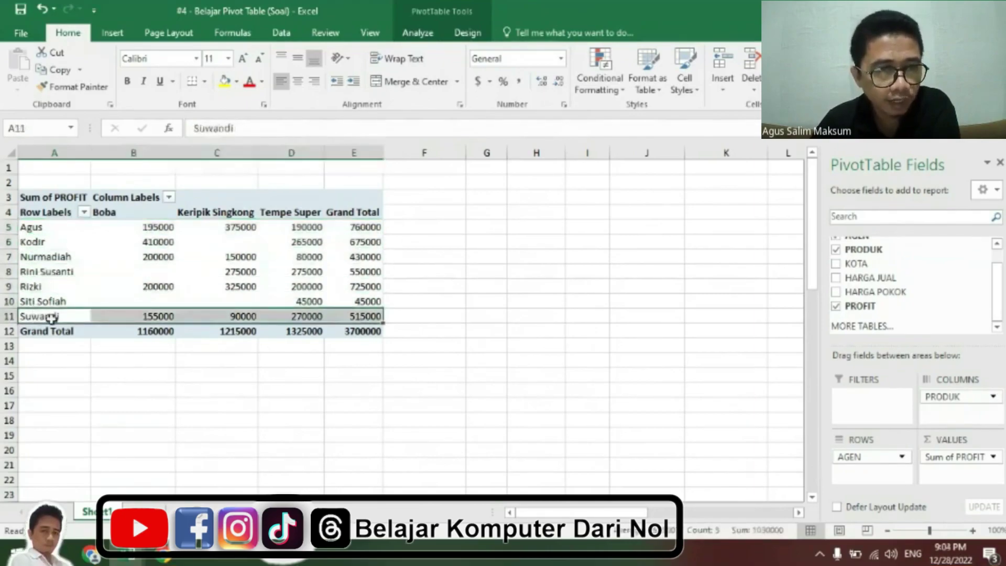
# Point out the Boba, Keripik Singkong and Tempe Super product headings.
pyautogui.click(136, 216)
pyautogui.click(215, 216)
pyautogui.click(300, 217)
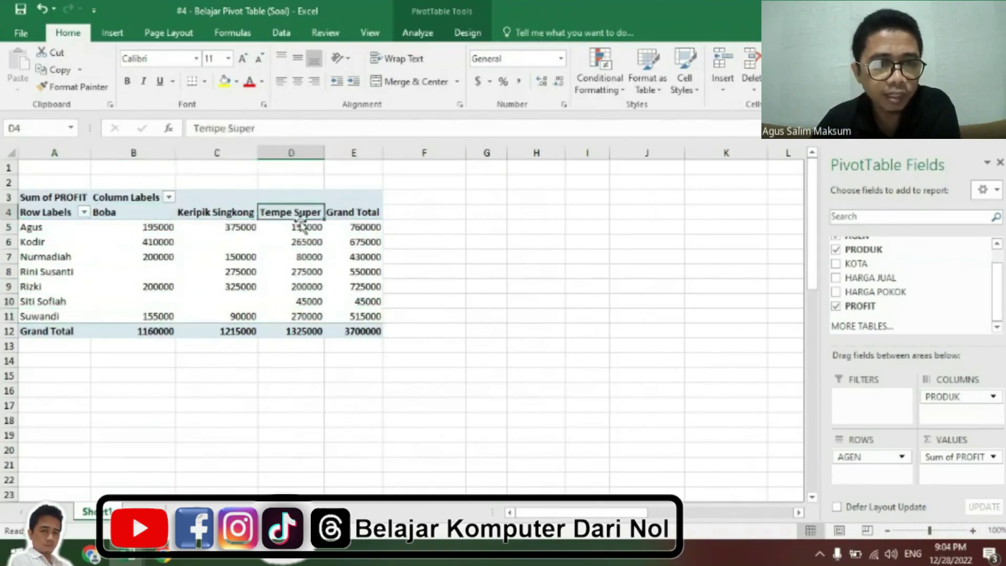
pyautogui.click(140, 214)
pyautogui.click(221, 213)
pyautogui.click(307, 217)
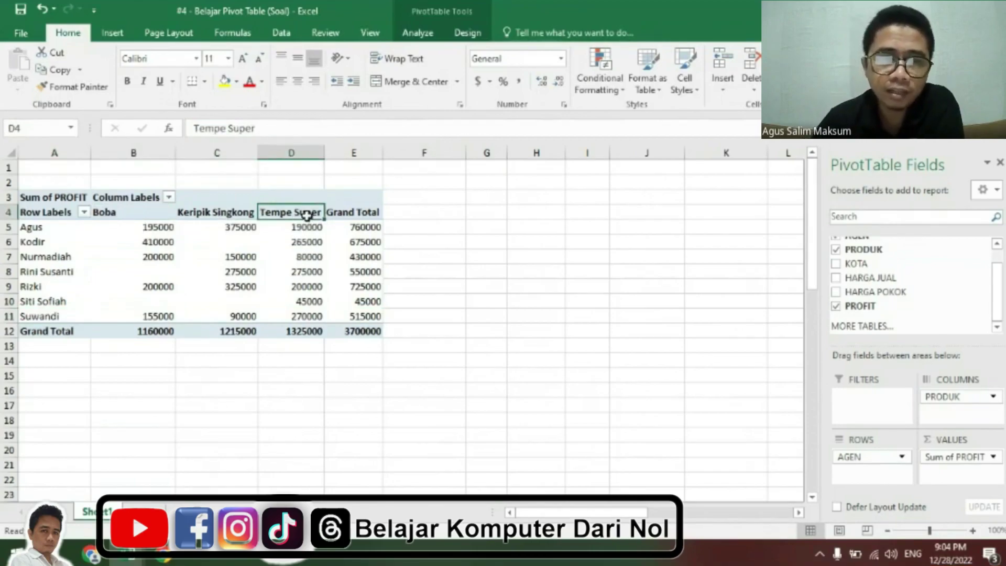
# Check Agus's product profits, including Boba at 195000, then add KOTA as a second row level.
pyautogui.click(134, 231)
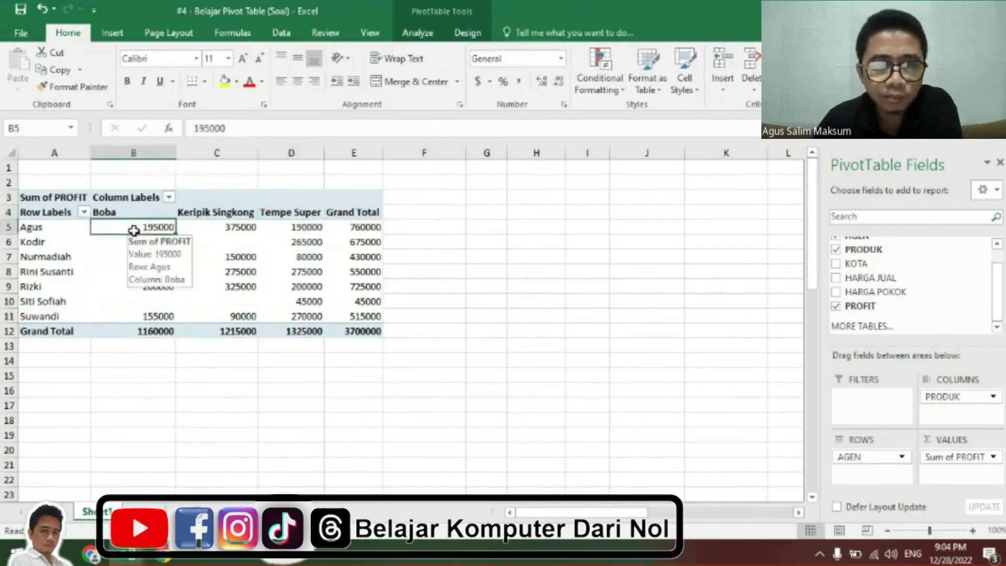
pyautogui.click(225, 233)
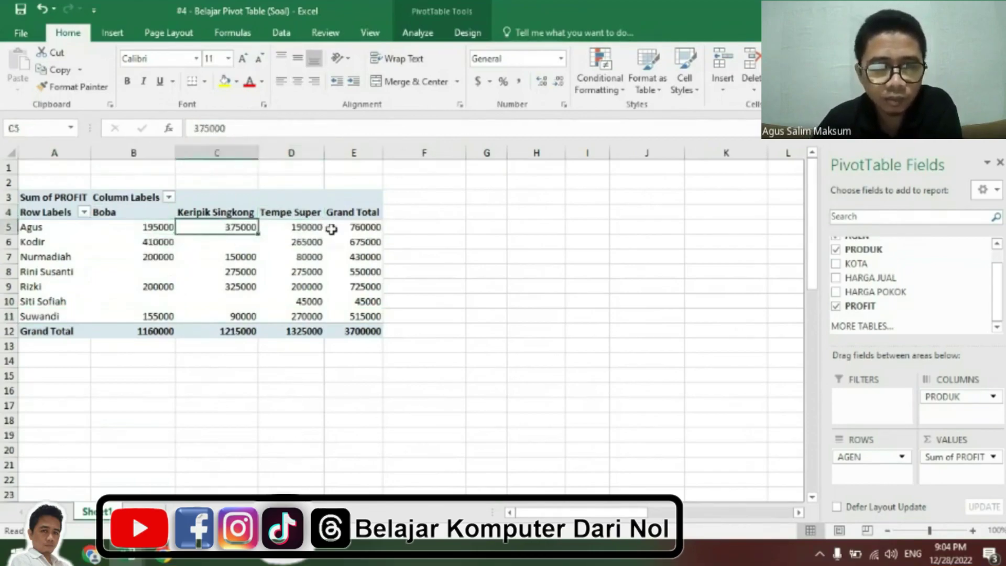
pyautogui.click(303, 229)
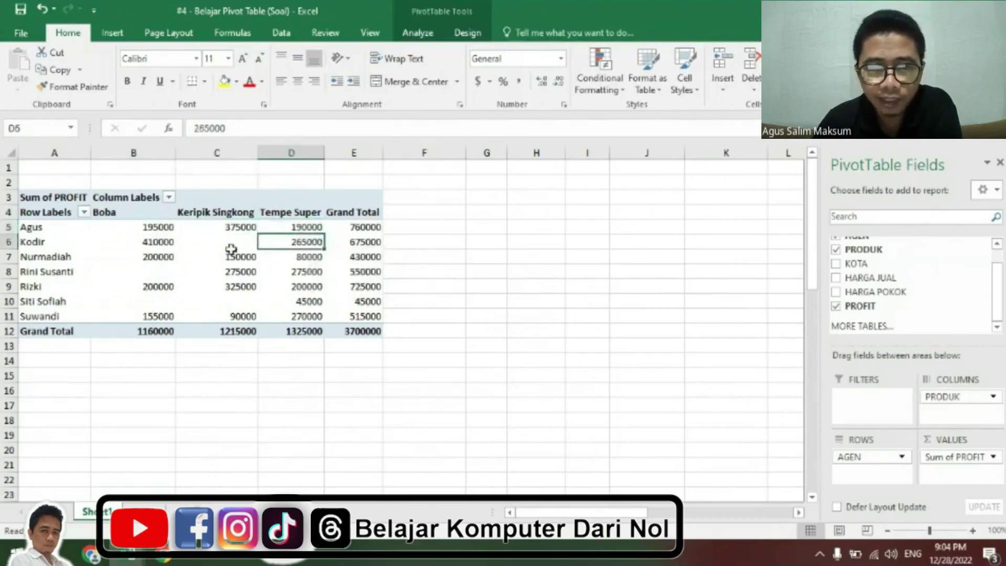
pyautogui.press('Left')
pyautogui.press('Left')
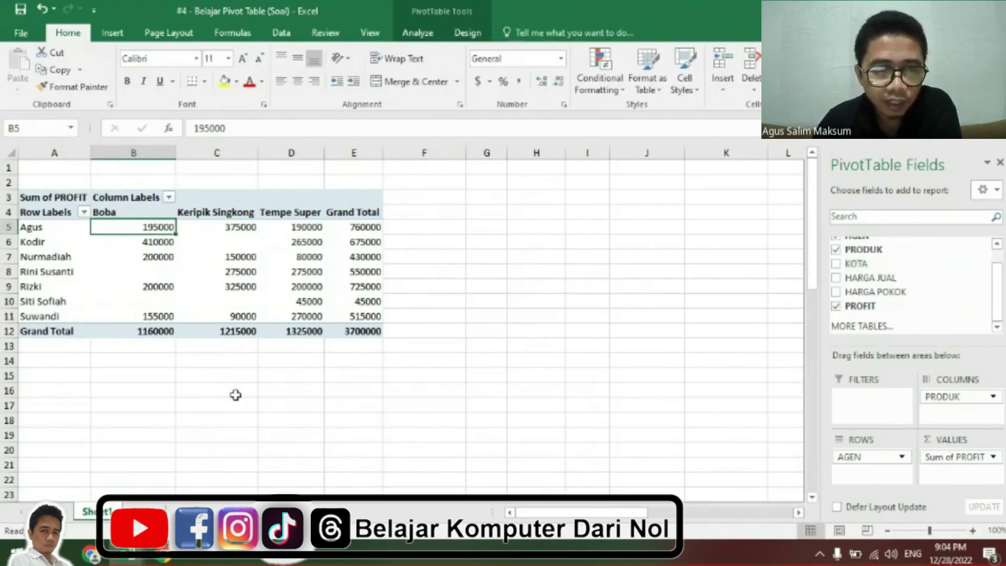
pyautogui.moveTo(875, 292)
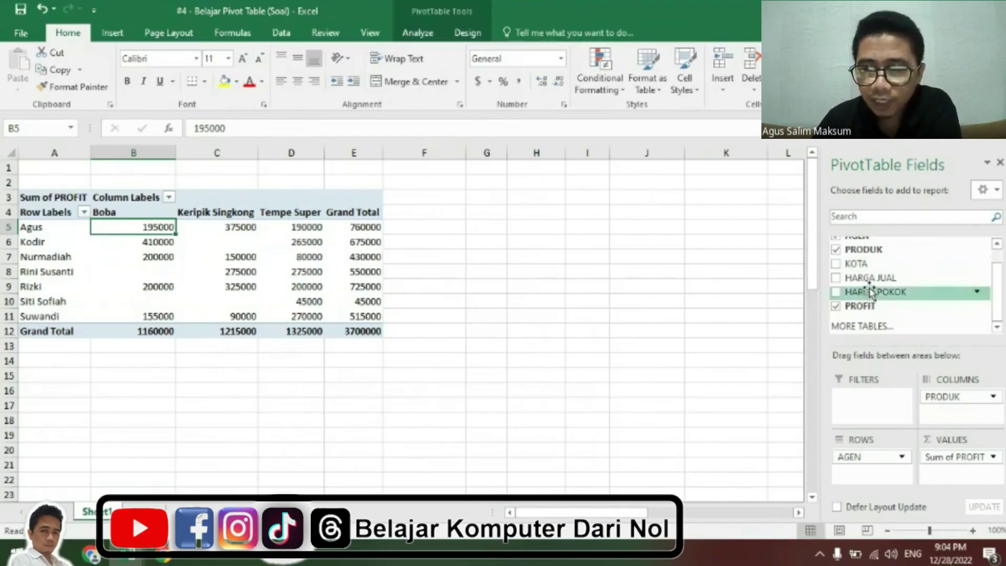
pyautogui.click(837, 264)
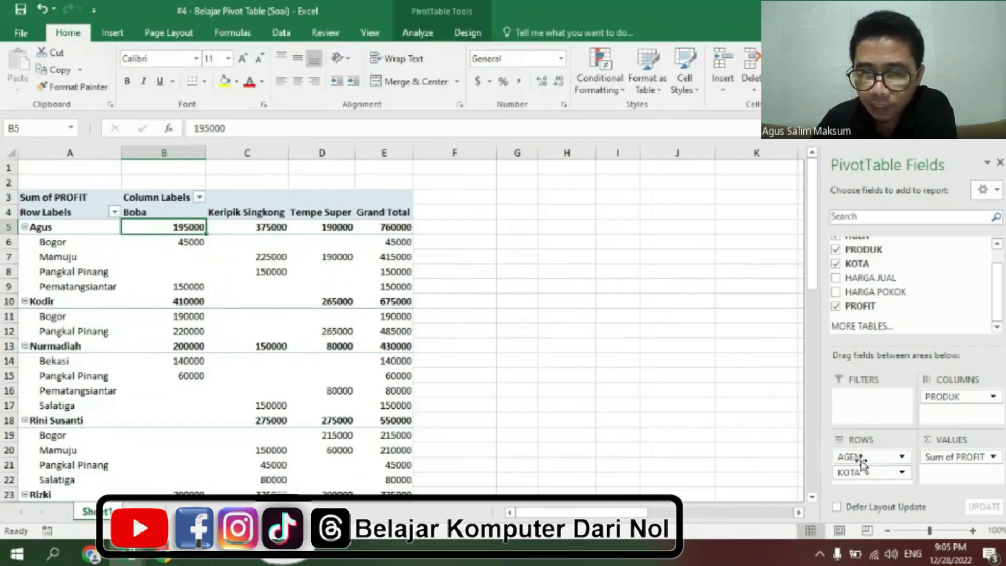
# Move AGEN from ROWS to FILTERS, leaving cities as rows and products as columns.
pyautogui.moveTo(862, 461); pyautogui.dragTo(862, 447)
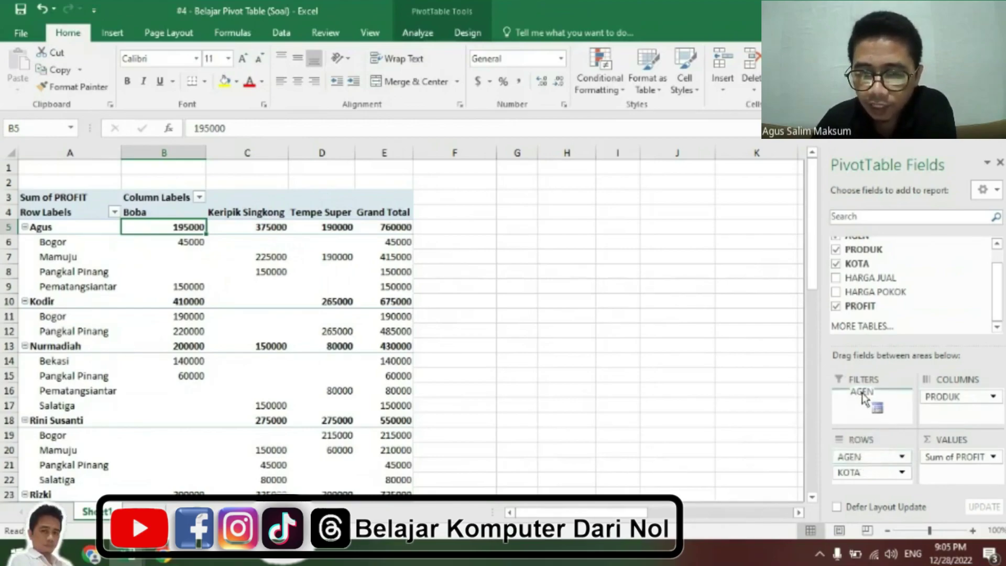
pyautogui.moveTo(863, 448); pyautogui.dragTo(863, 395)
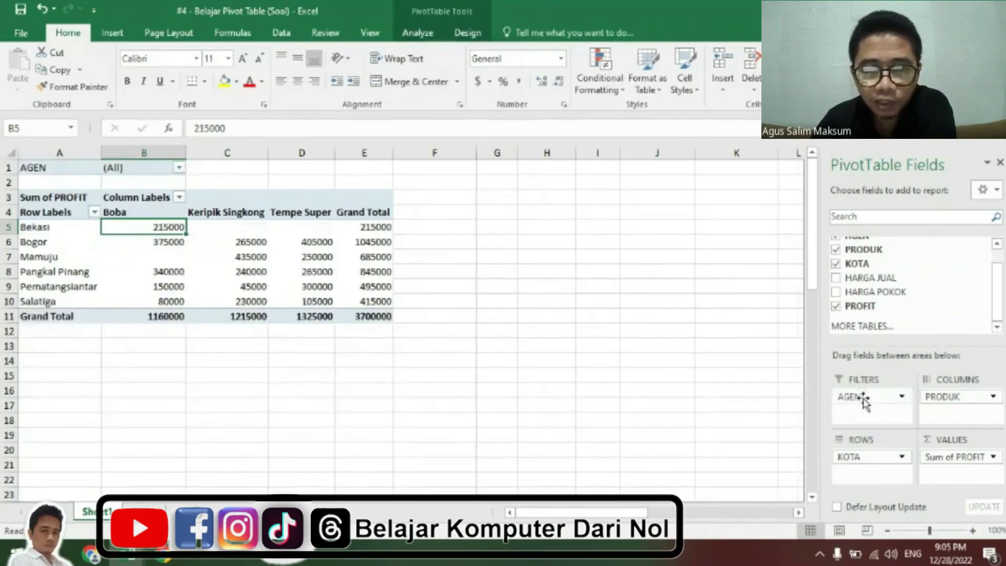
pyautogui.click(864, 400)
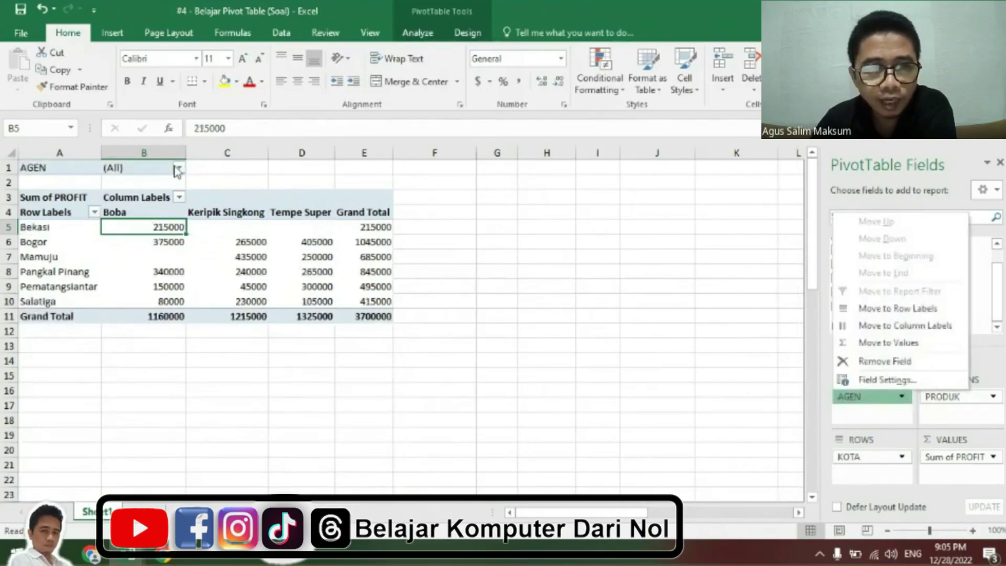
pyautogui.click(45, 168)
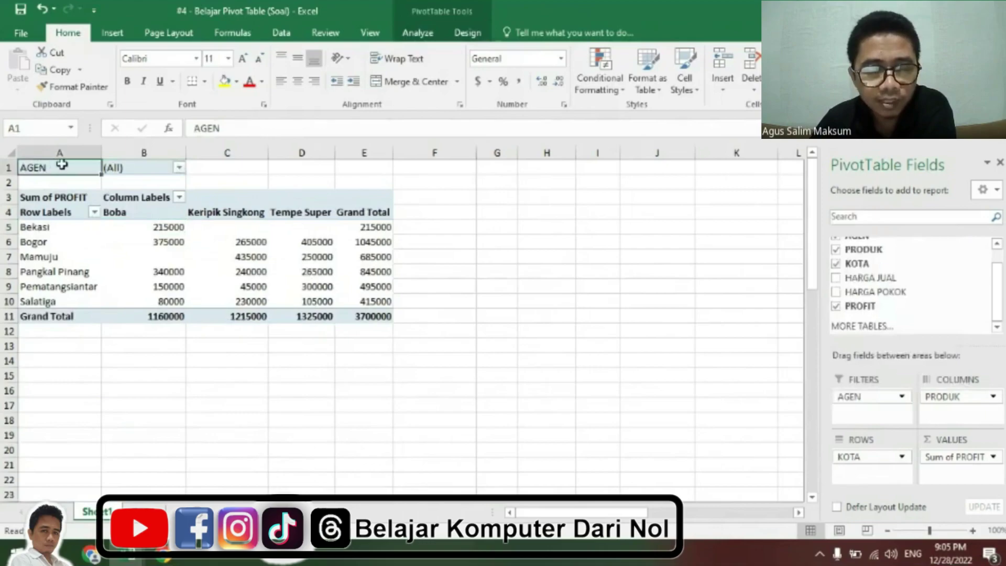
# Filter the pivot table's AGEN field to Agus.
pyautogui.click(180, 167)
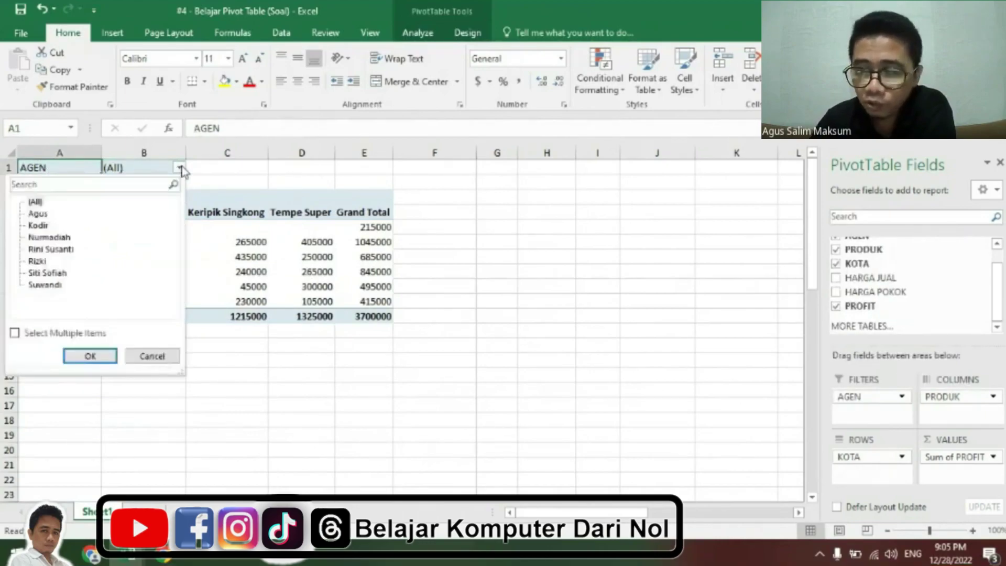
pyautogui.click(180, 168)
pyautogui.click(179, 168)
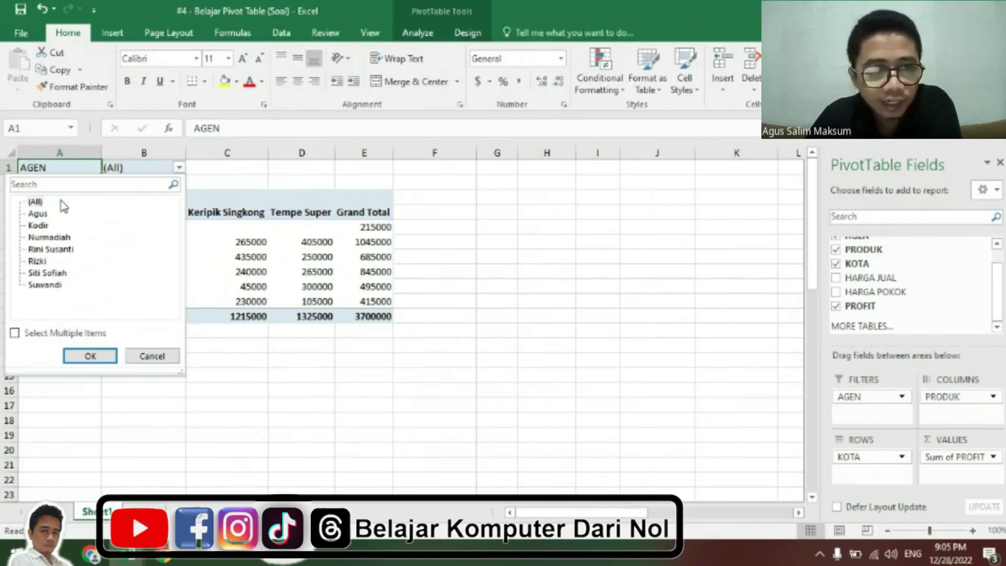
pyautogui.doubleClick(61, 213)
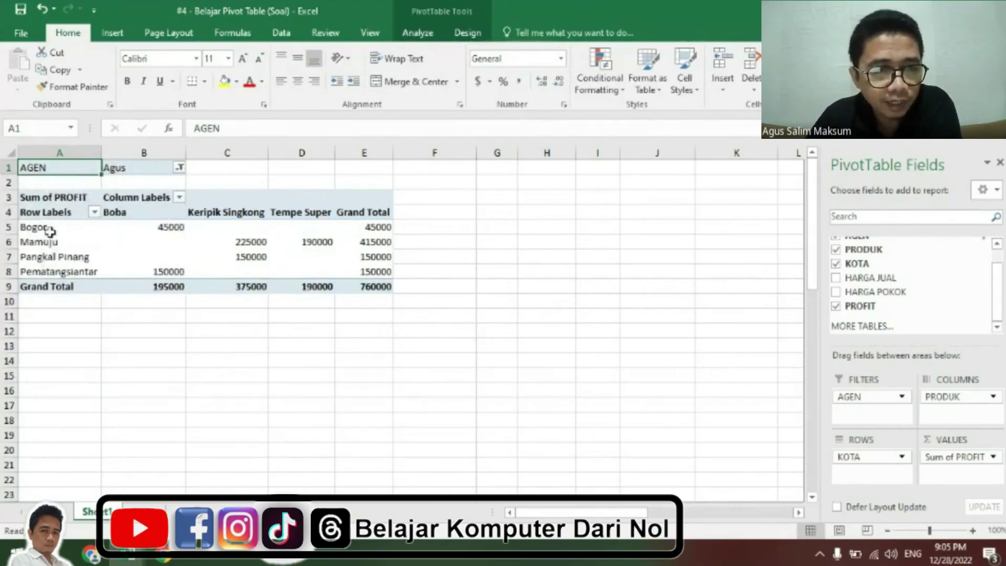
# Review Agus's Bogor, Mamuju, Pangkal Pinang and Pematangsiantar rows.
pyautogui.click(50, 230)
pyautogui.click(50, 241)
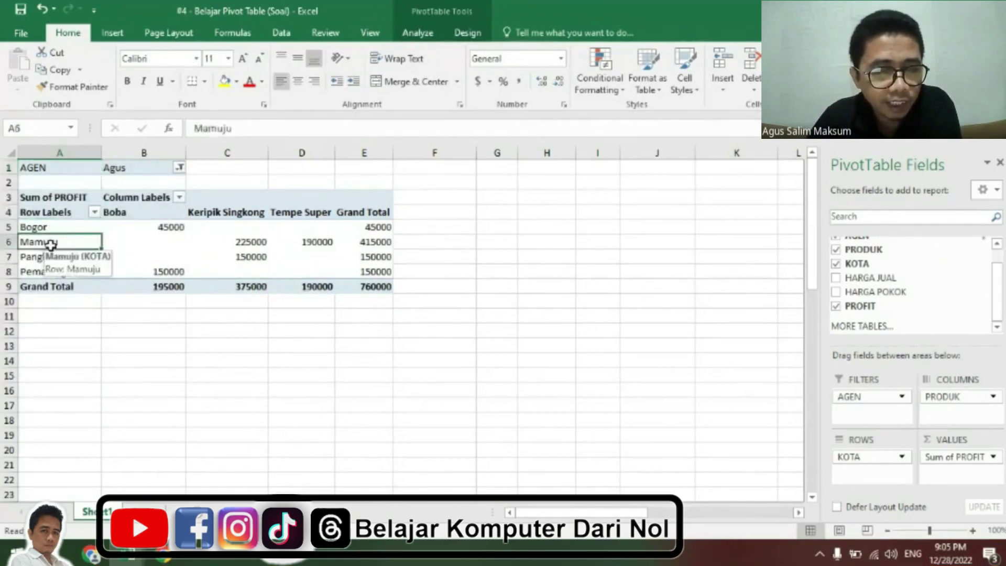
pyautogui.click(46, 228)
pyautogui.click(41, 246)
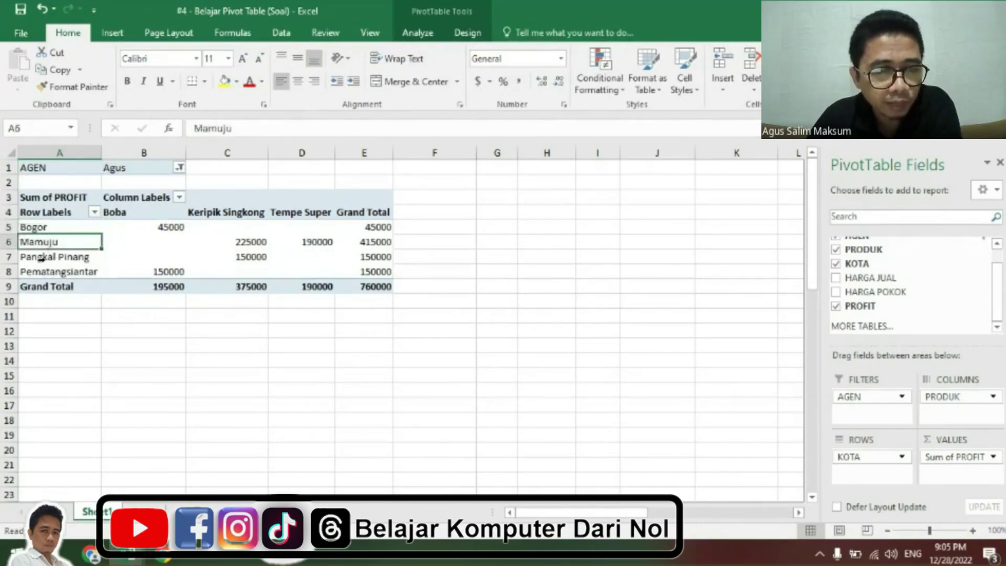
pyautogui.click(41, 260)
pyautogui.click(44, 271)
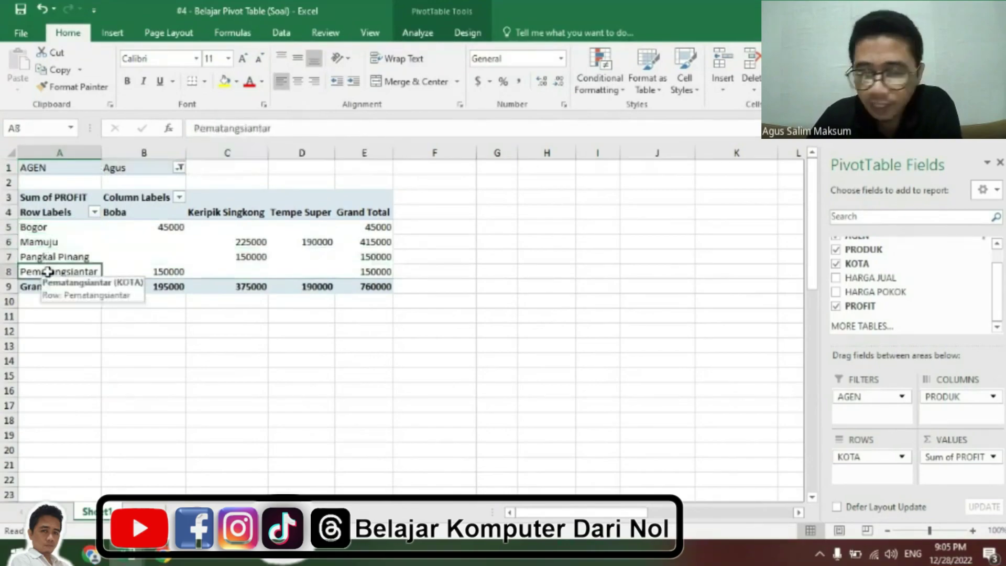
pyautogui.click(180, 169)
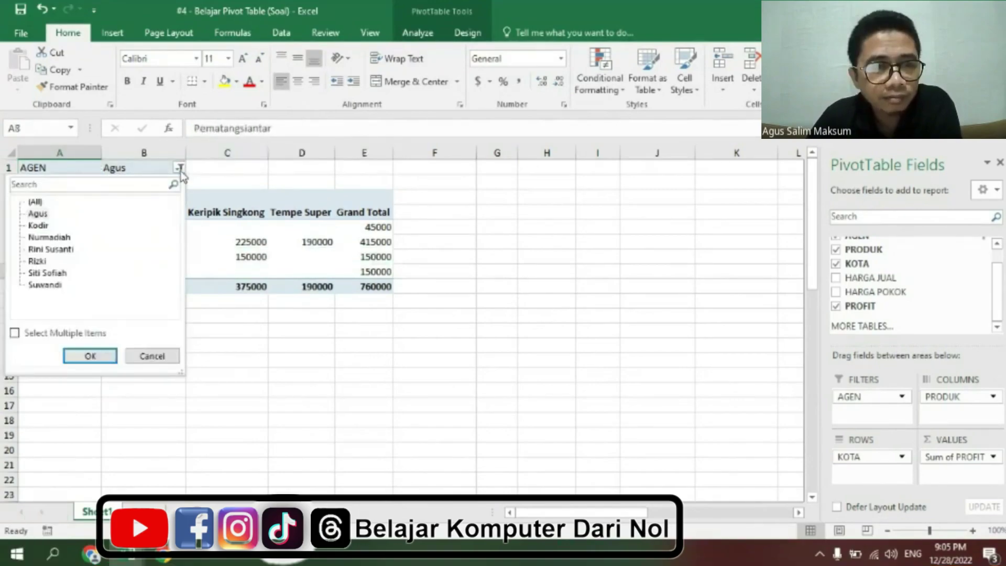
pyautogui.click(14, 333)
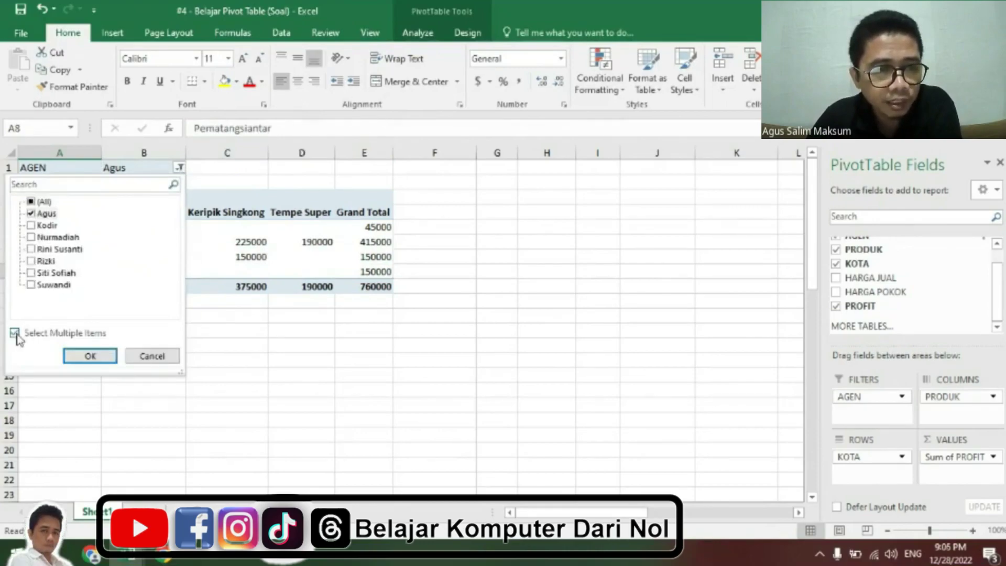
pyautogui.click(14, 334)
pyautogui.click(15, 333)
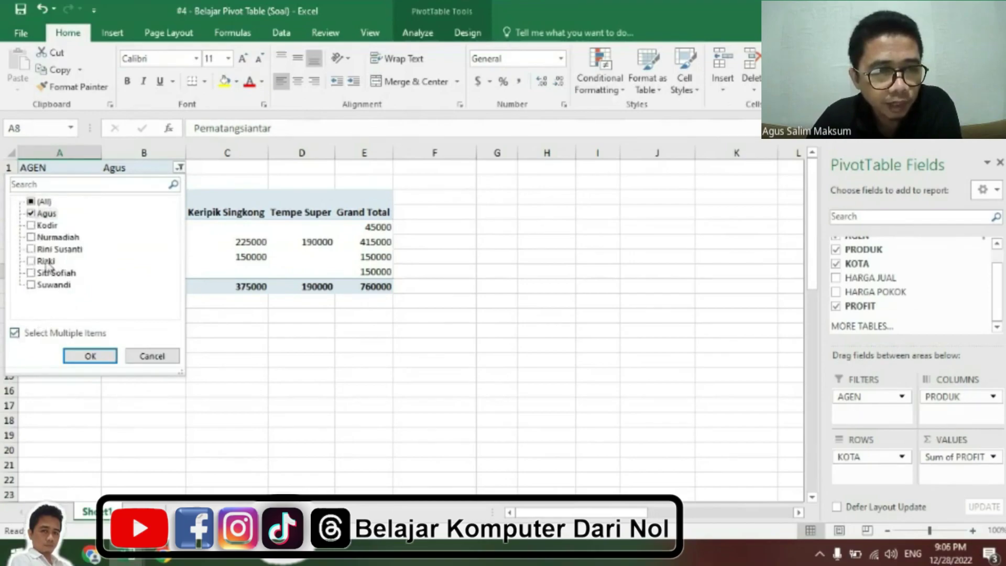
pyautogui.click(31, 250)
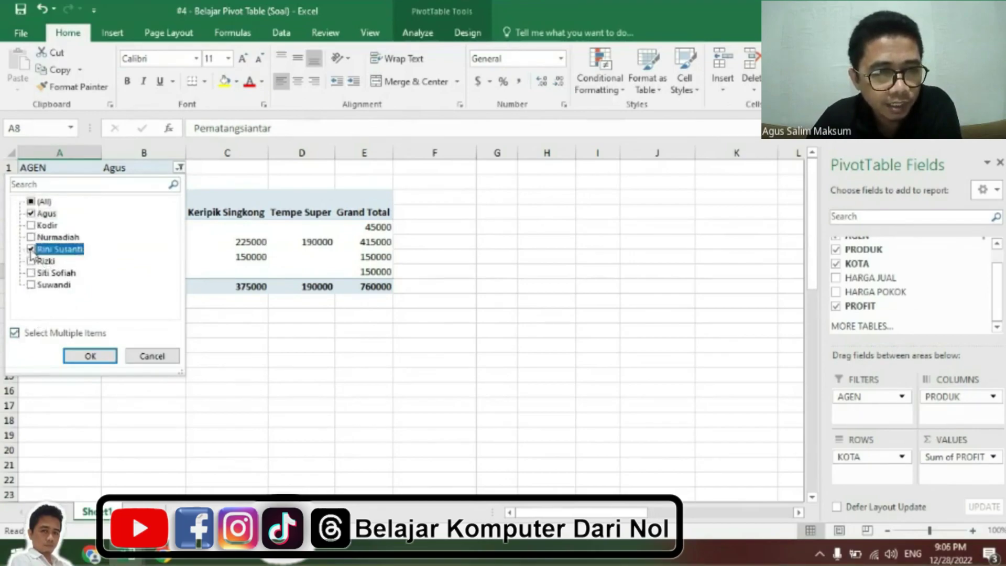
pyautogui.click(92, 356)
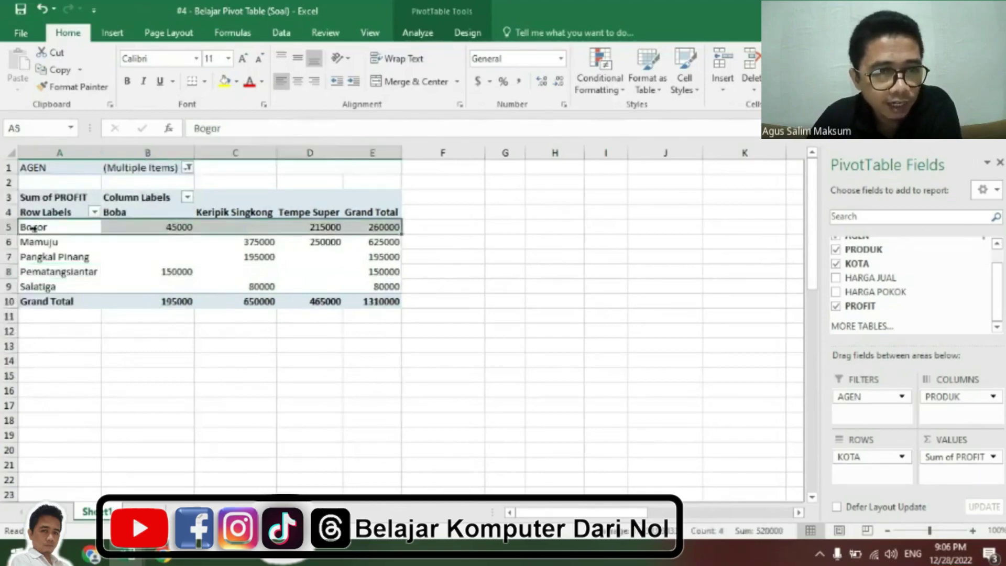
# Select the filtered city results A5:E9 and confirm which agents the filter includes.
pyautogui.moveTo(34, 228)
pyautogui.mouseDown()
pyautogui.moveTo(41, 284)
pyautogui.moveTo(42, 265)
pyautogui.moveTo(55, 290)
pyautogui.mouseUp()
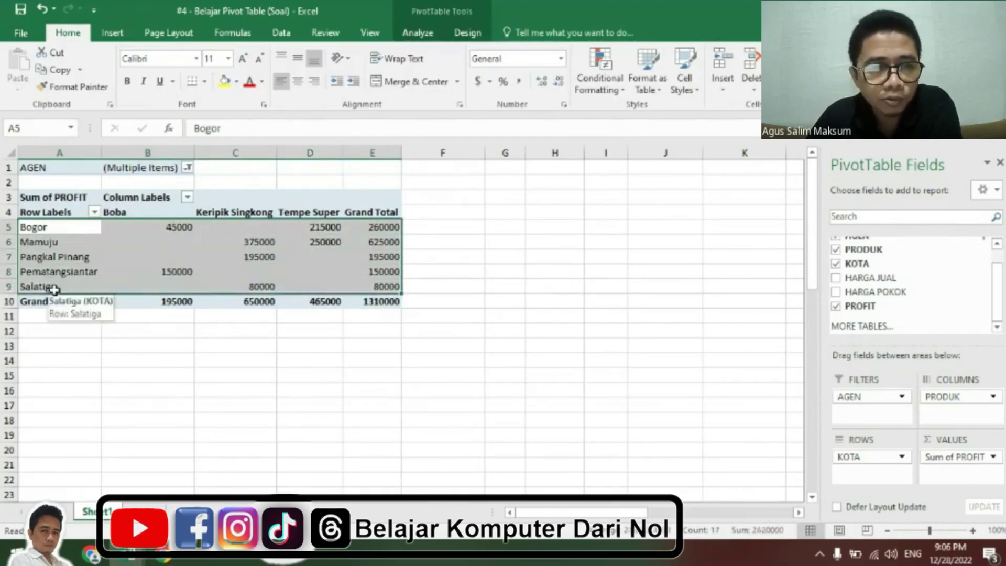
pyautogui.click(187, 167)
pyautogui.click(100, 357)
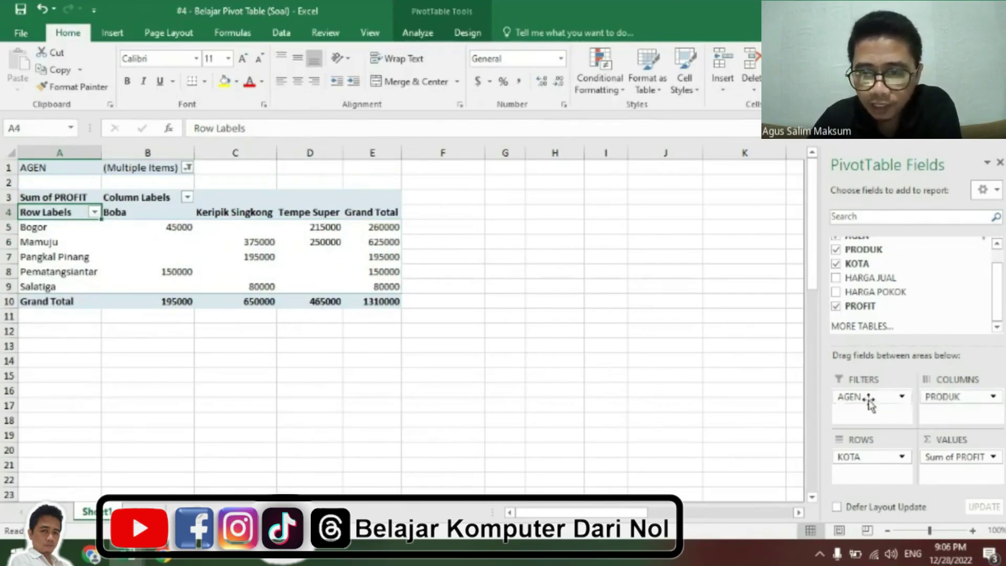
# Nest AGEN under KOTA in rows, move PRODUK to Filters, and filter to Keripik Singkong.
pyautogui.moveTo(870, 397); pyautogui.dragTo(866, 471)
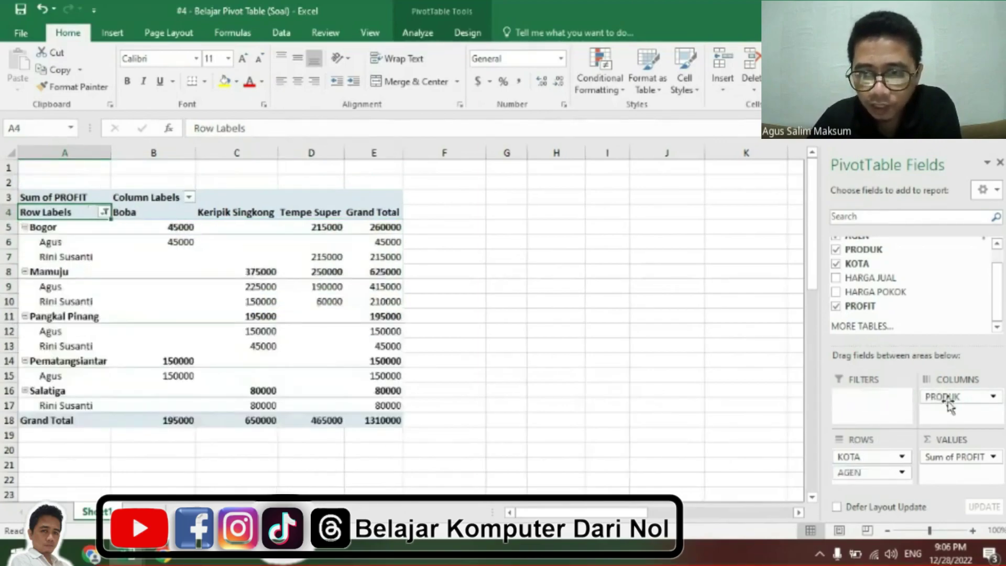
pyautogui.moveTo(944, 397); pyautogui.dragTo(867, 406)
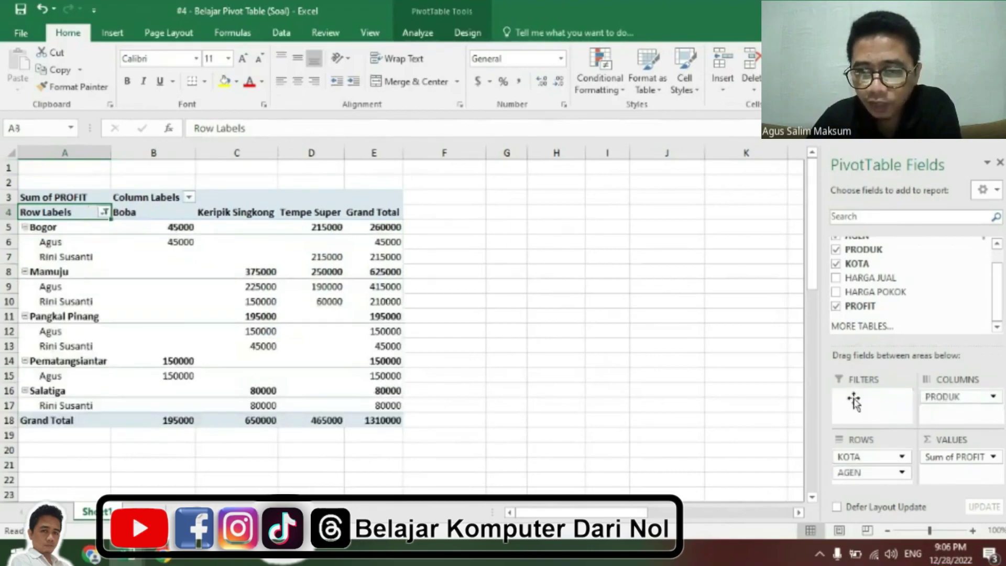
pyautogui.click(177, 168)
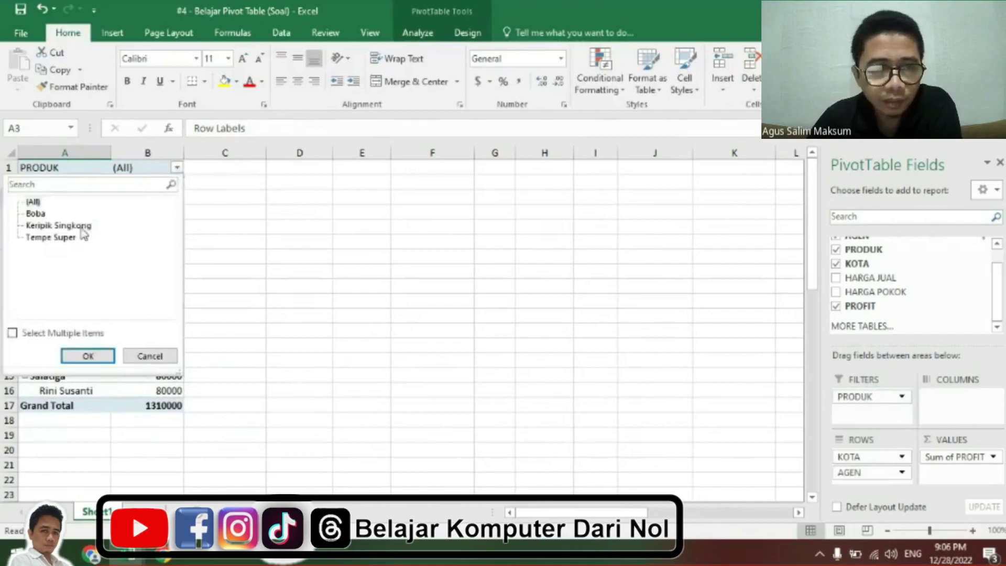
pyautogui.click(59, 225)
pyautogui.click(89, 357)
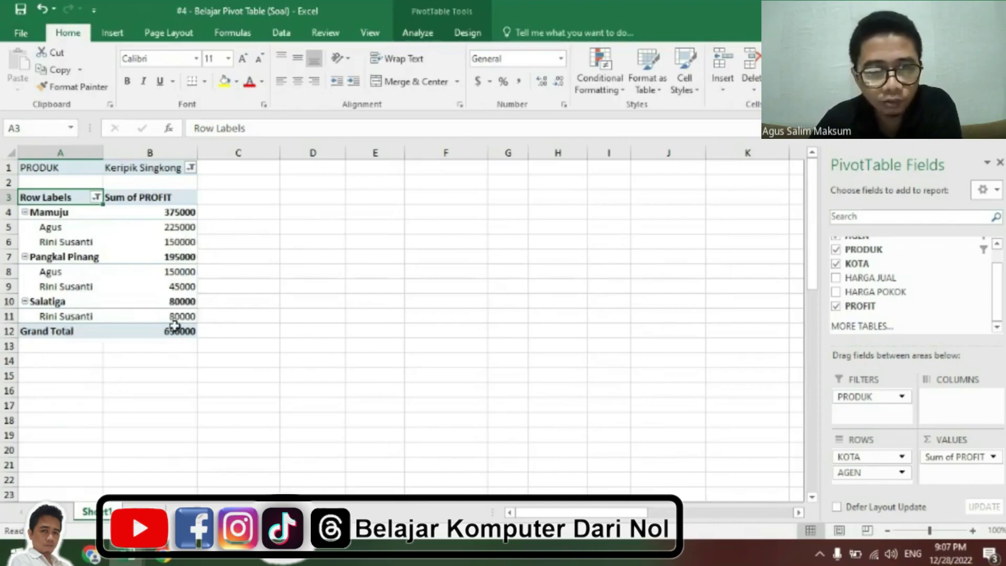
pyautogui.moveTo(177, 316)
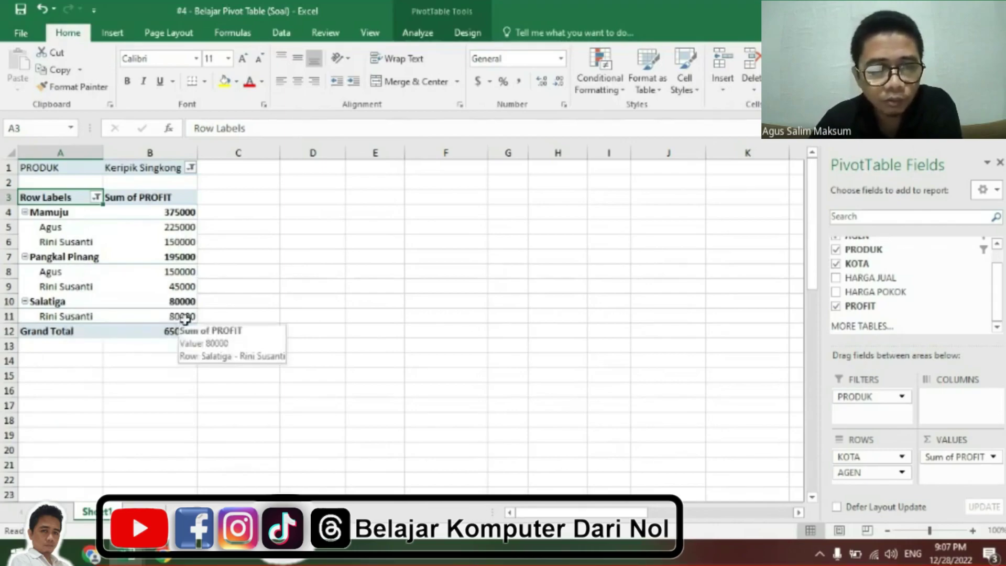
# Reset the PRODUK filter to (All) products.
pyautogui.click(191, 167)
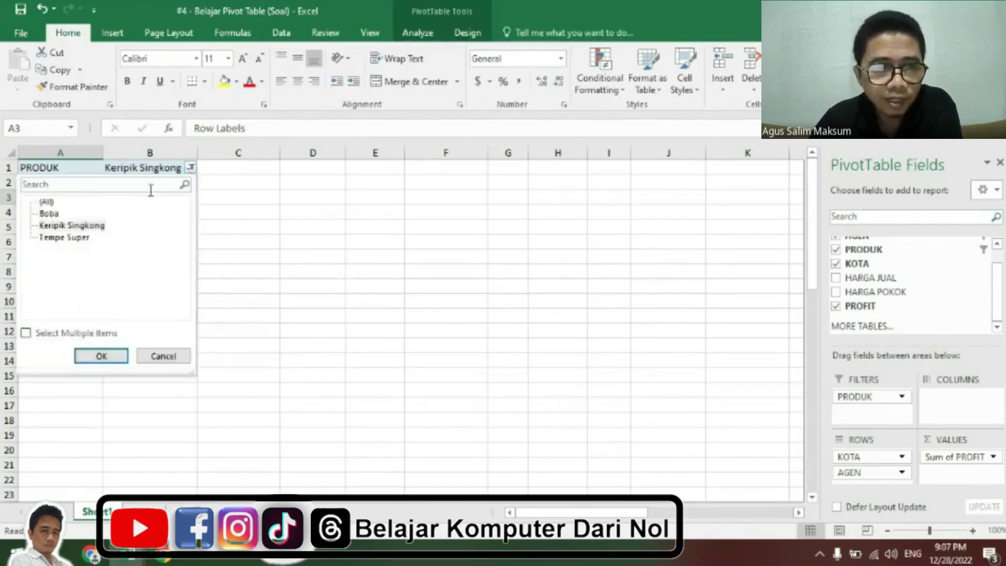
pyautogui.click(46, 202)
pyautogui.click(101, 356)
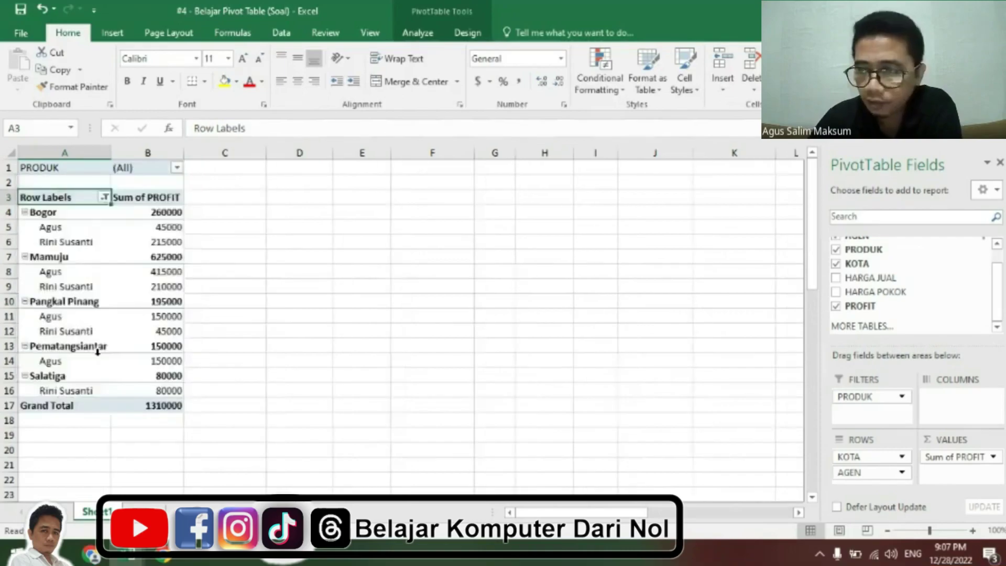
# Select empty cell D3 beside the pivot, then go to the sales database sheet.
pyautogui.click(242, 201)
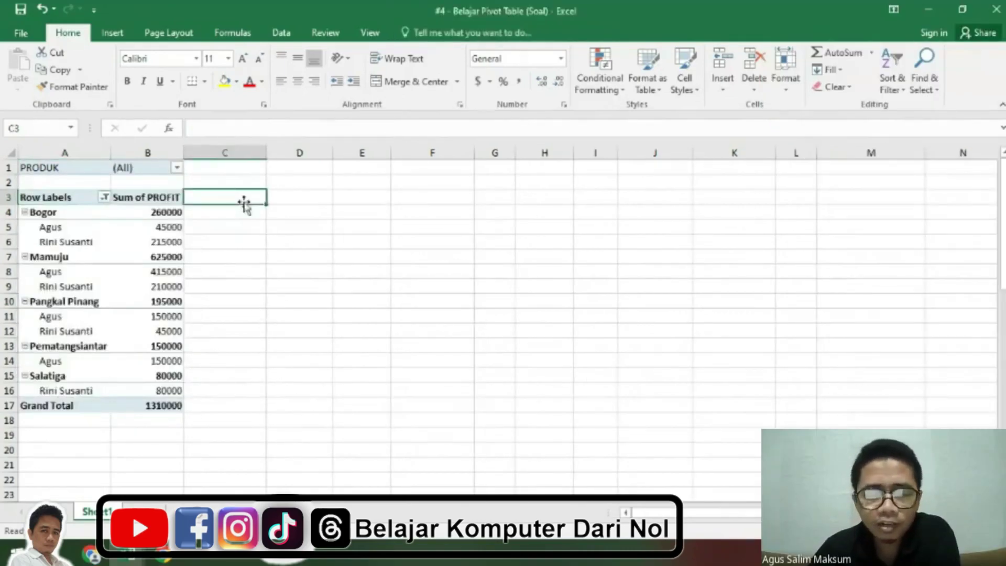
pyautogui.click(320, 197)
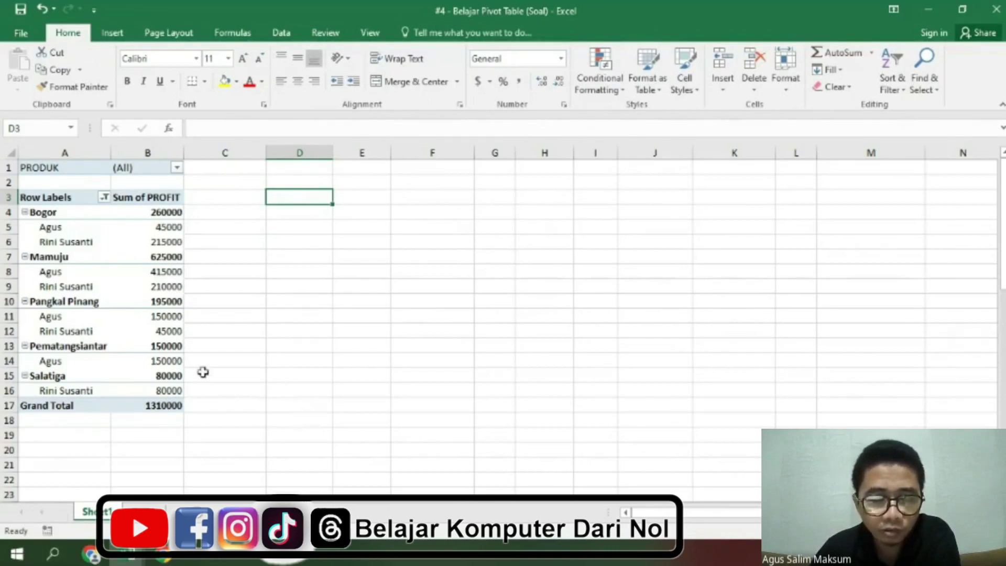
pyautogui.click(143, 511)
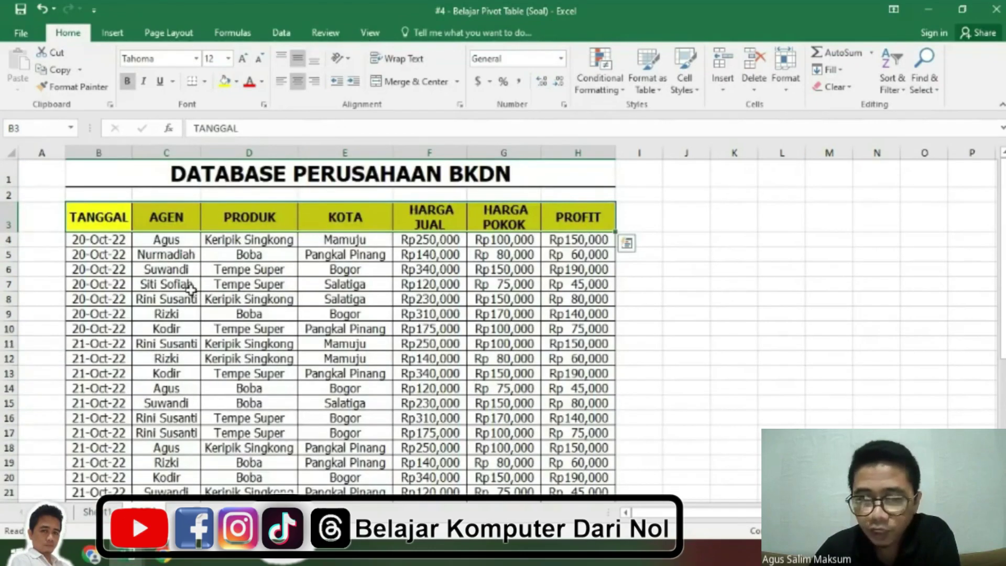
# Select the whole sales data table starting from the TANGGAL header.
pyautogui.click(98, 218)
pyautogui.hotkey('ctrl', 'shift', 'Right')
pyautogui.hotkey('ctrl', 'shift', 'Down')
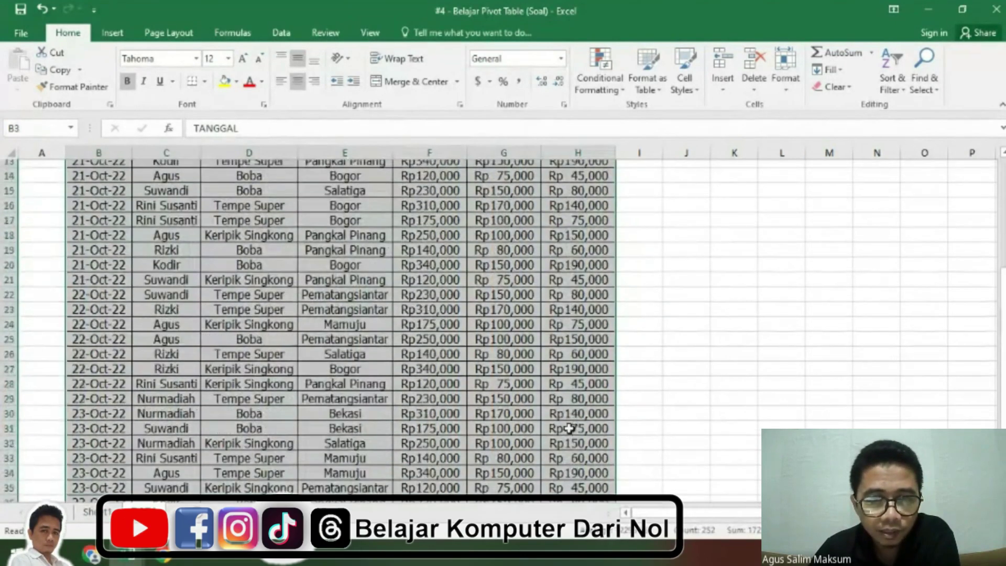
pyautogui.scroll(6, 131, 209)
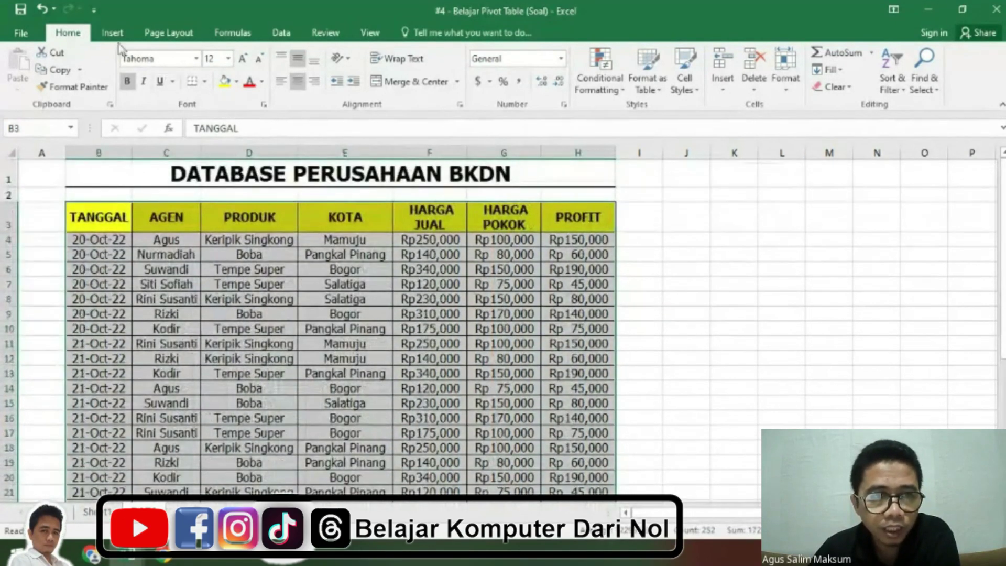
# Insert a PivotTable from that data onto the existing Sheet1 at cell D3.
pyautogui.click(116, 37)
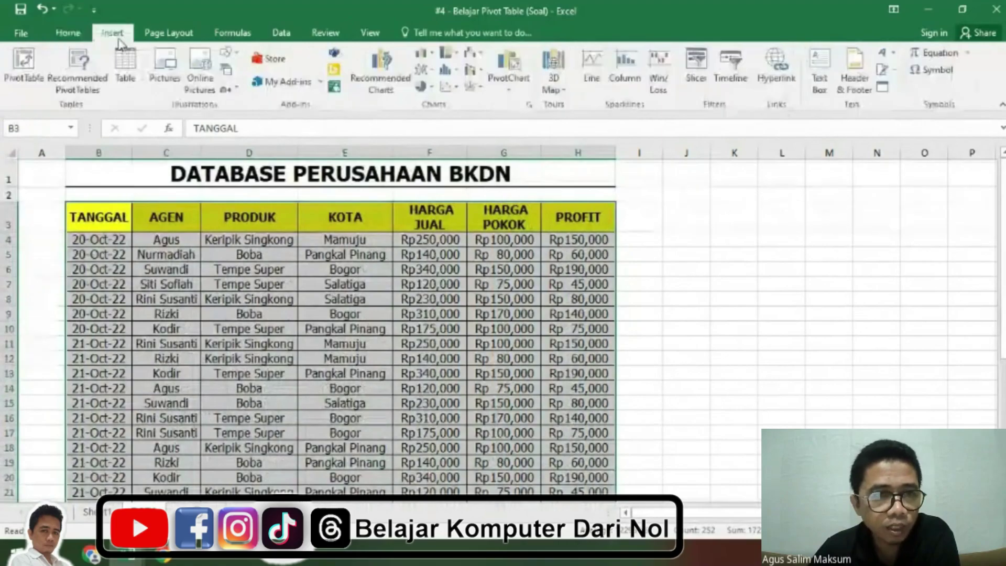
pyautogui.click(17, 82)
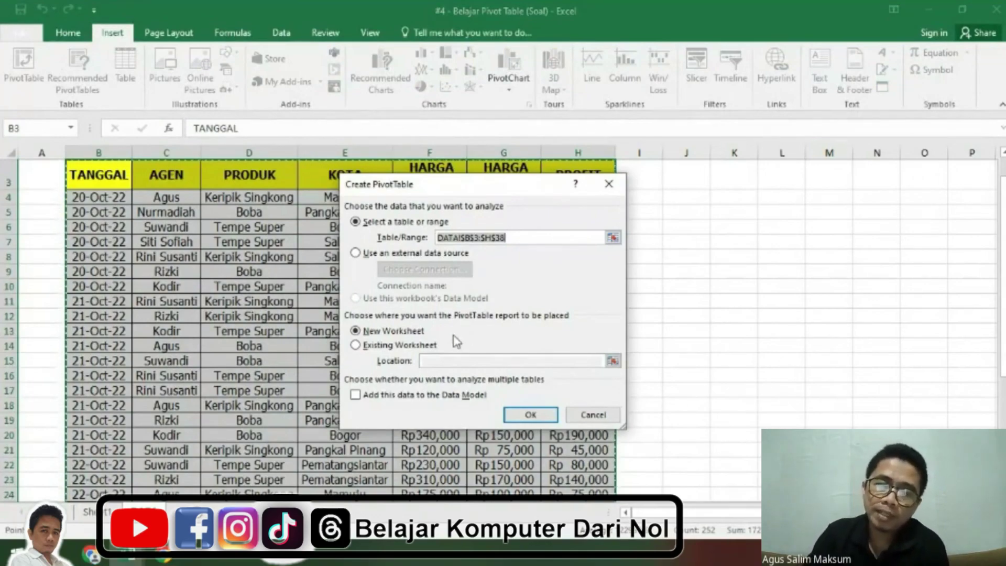
pyautogui.click(380, 346)
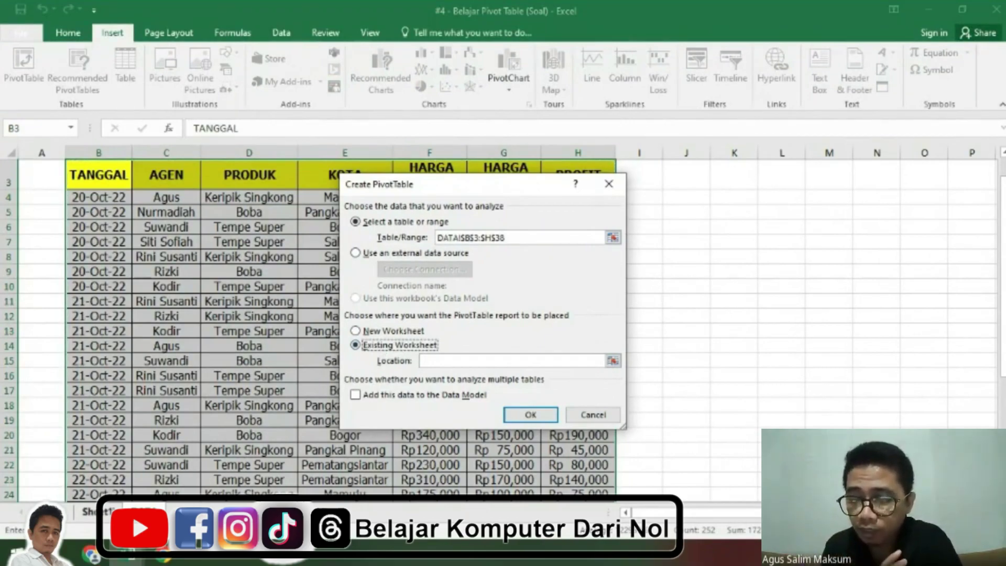
pyautogui.moveTo(522, 191); pyautogui.dragTo(794, 108)
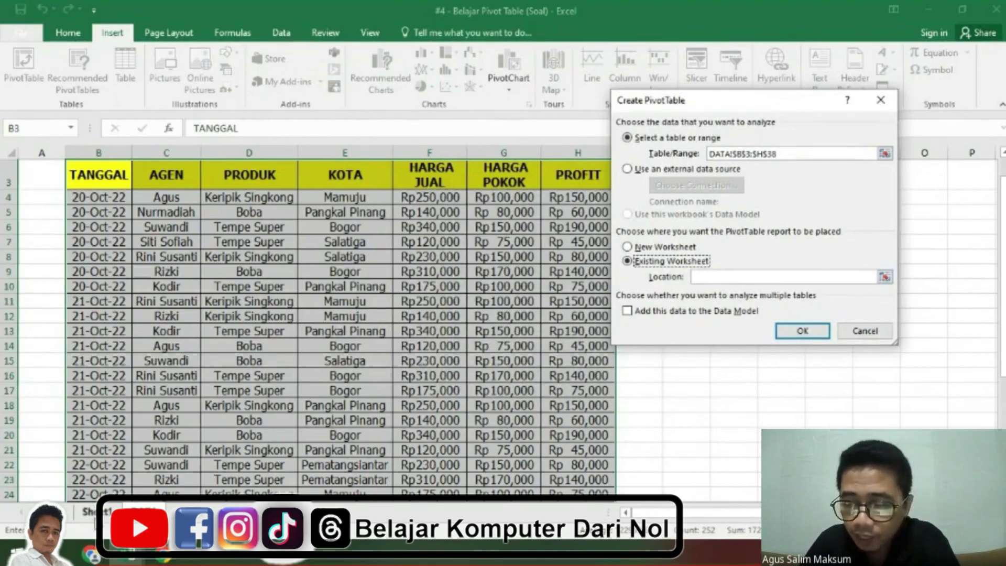
pyautogui.click(95, 513)
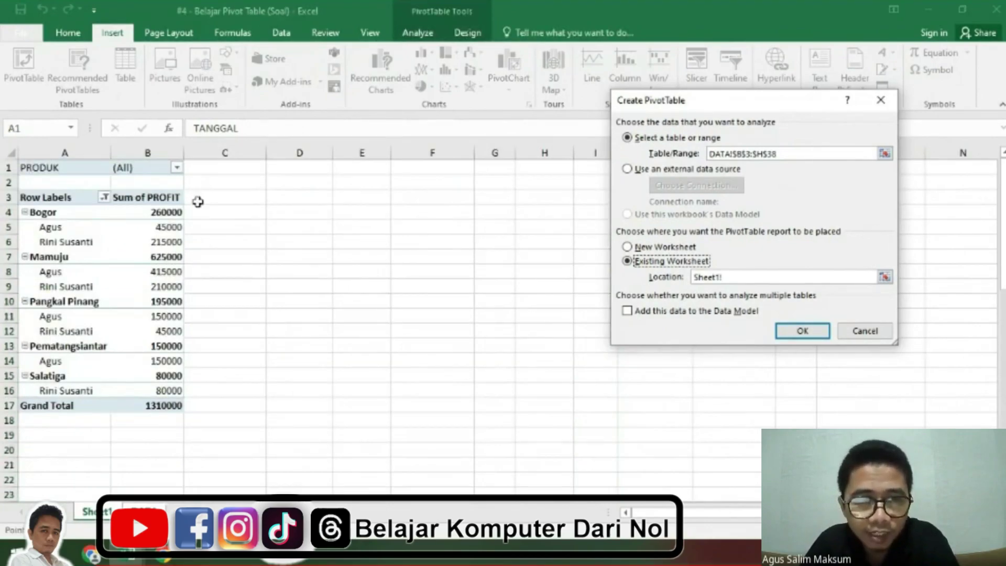
pyautogui.click(307, 198)
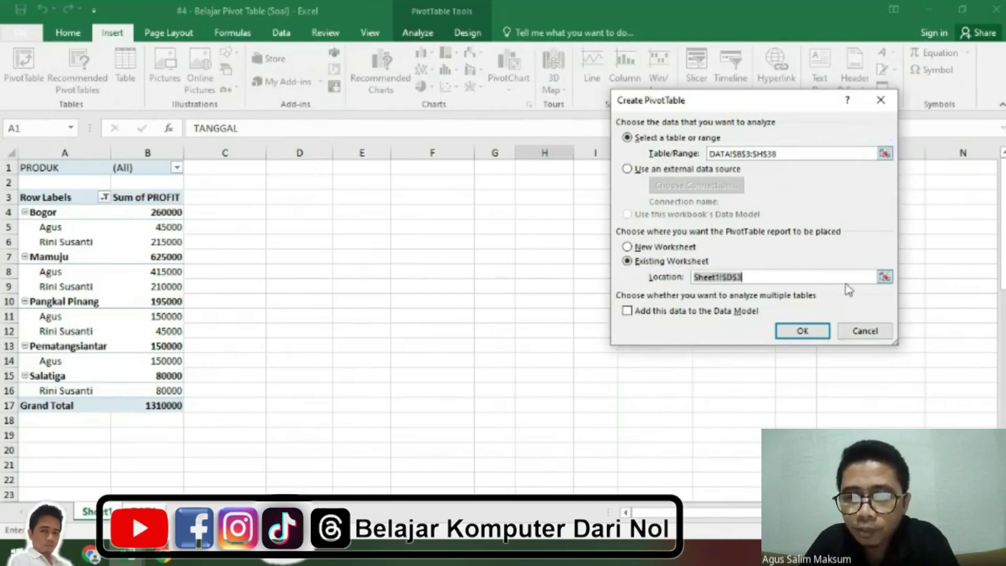
pyautogui.click(805, 333)
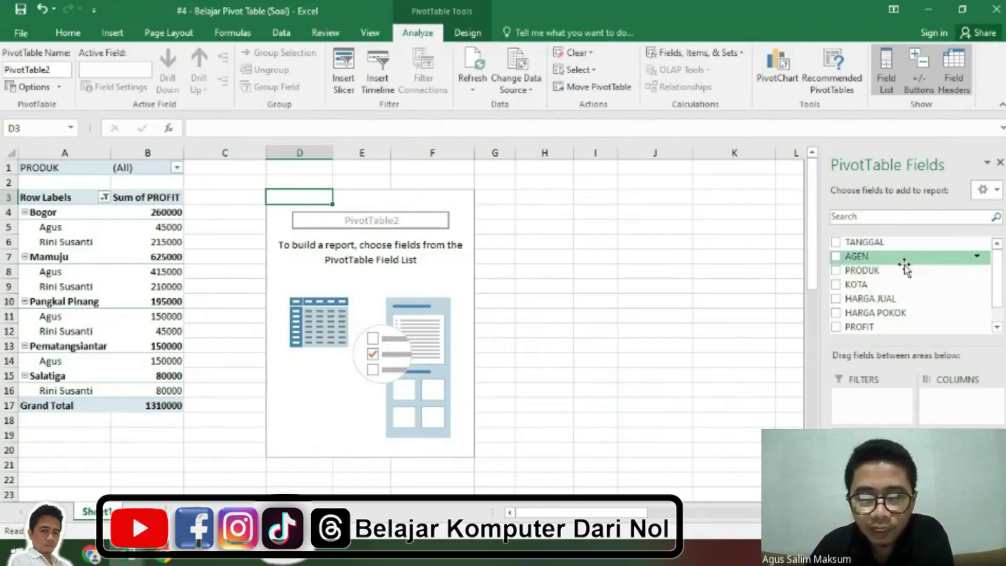
# Build PivotTable2 with AGEN as filter, KOTA then PRODUK rows, and Sum of PROFIT.
pyautogui.click(836, 256)
pyautogui.click(836, 270)
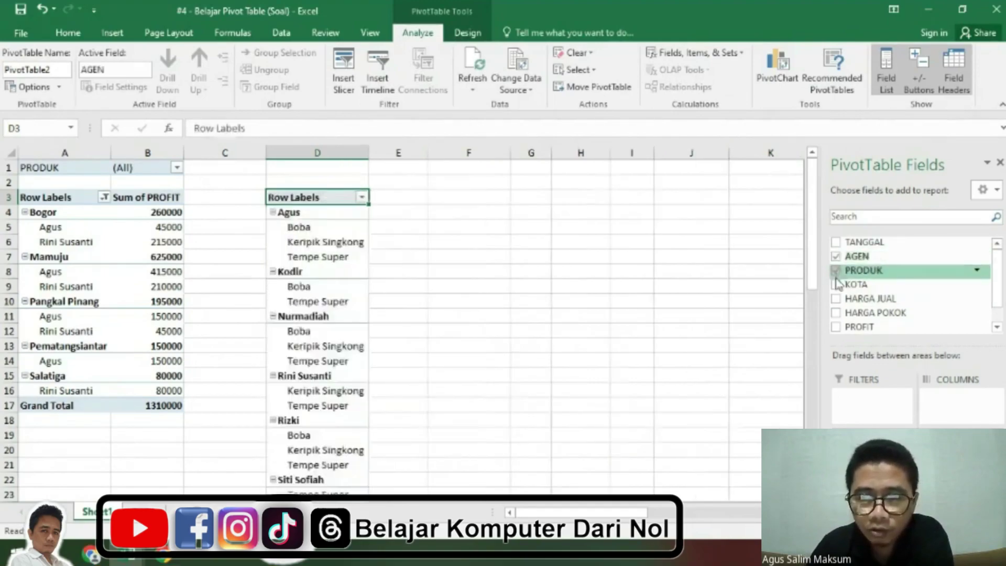
pyautogui.click(836, 285)
pyautogui.click(836, 326)
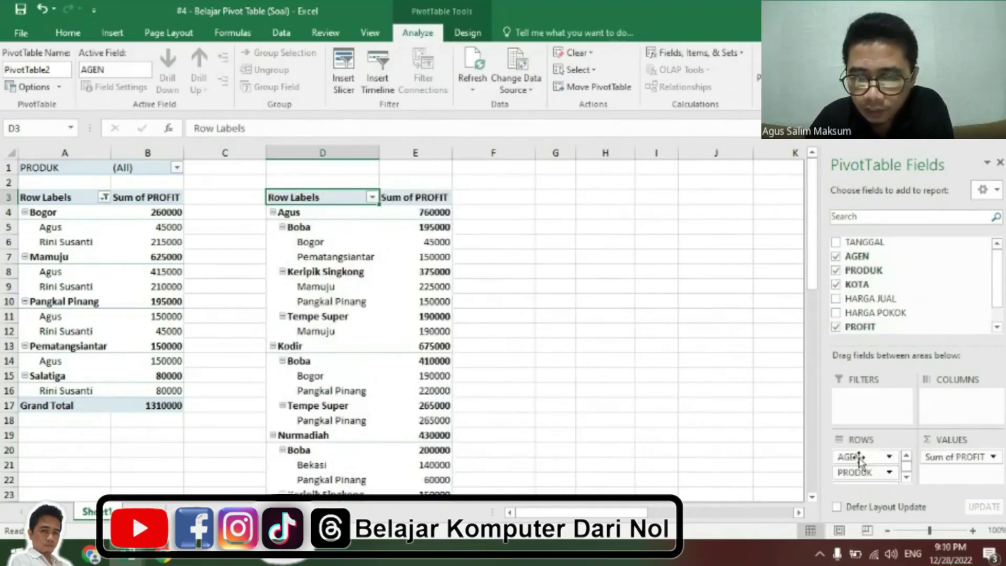
pyautogui.moveTo(860, 458); pyautogui.dragTo(862, 400)
pyautogui.moveTo(852, 472); pyautogui.dragTo(857, 457)
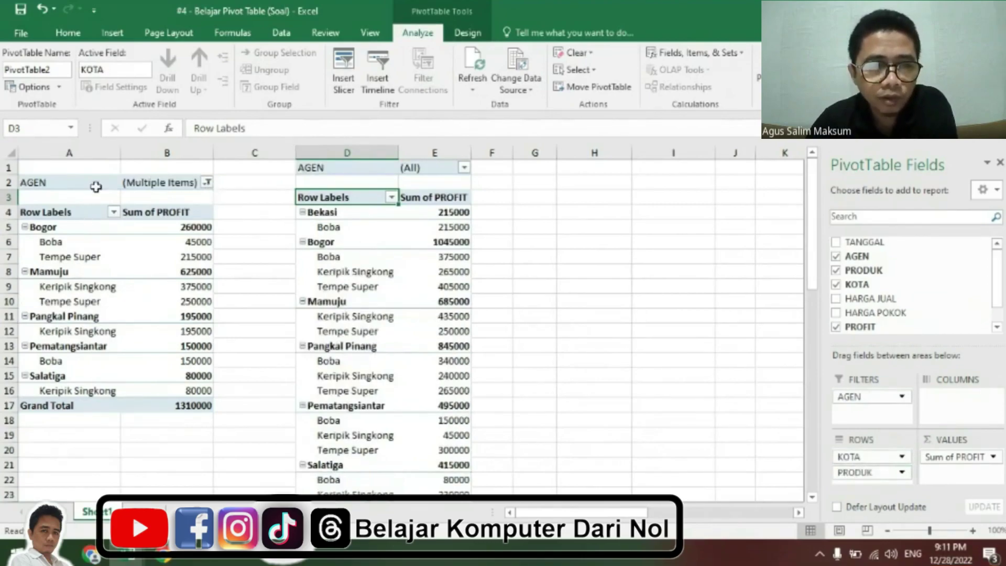
pyautogui.click(207, 182)
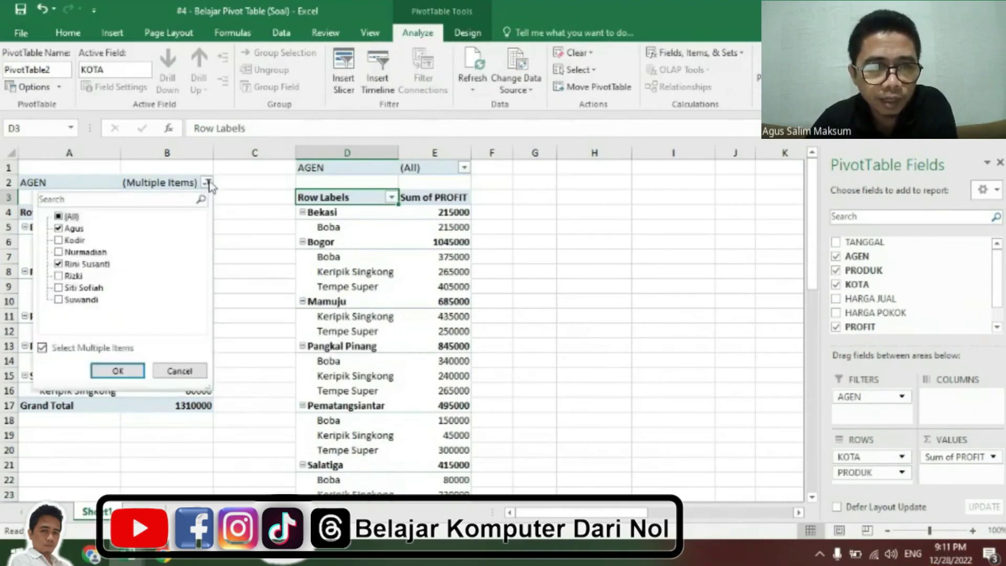
pyautogui.click(58, 264)
pyautogui.click(111, 370)
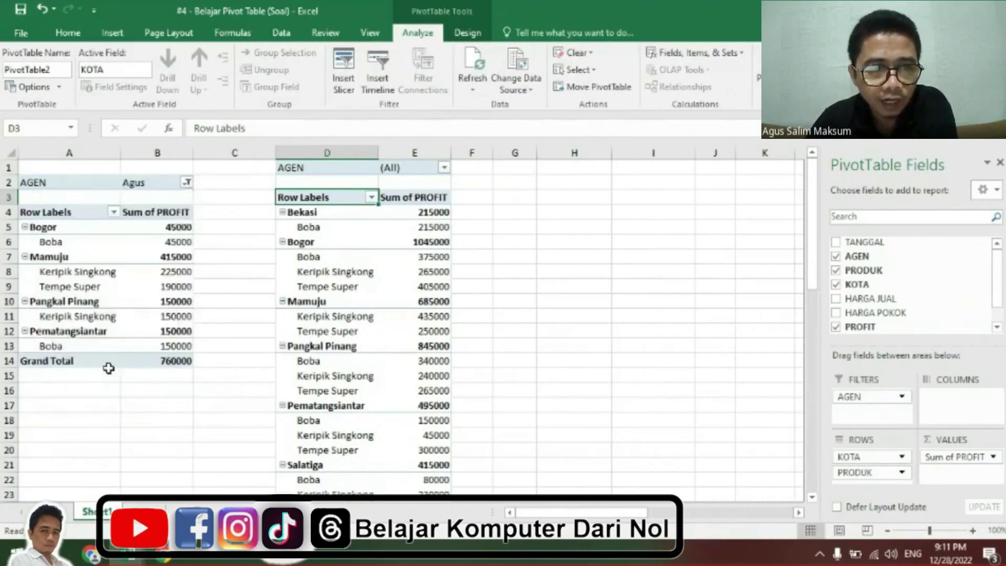
pyautogui.click(445, 168)
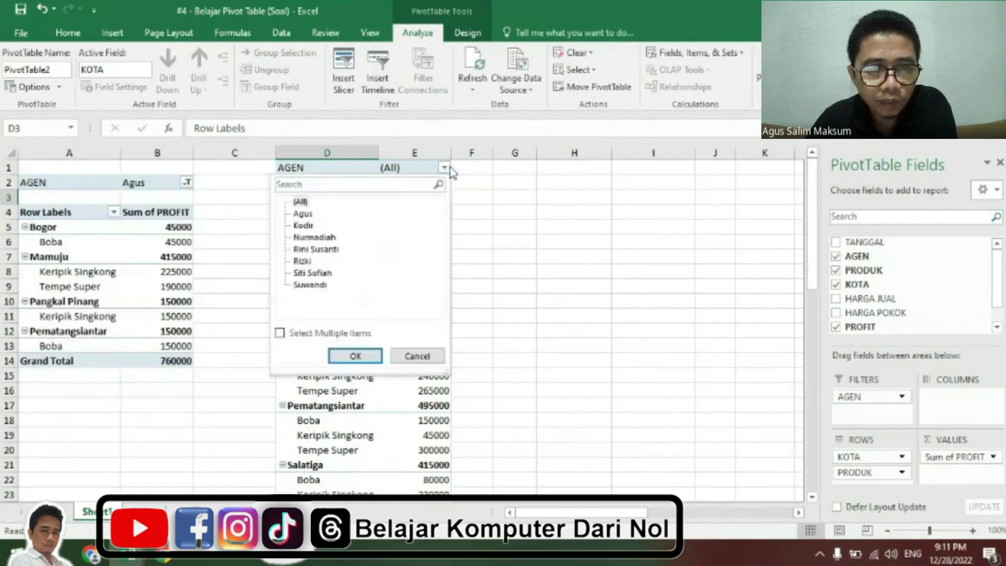
# Filter the right pivot's AGEN field to Suwandi.
pyautogui.click(310, 285)
pyautogui.click(355, 356)
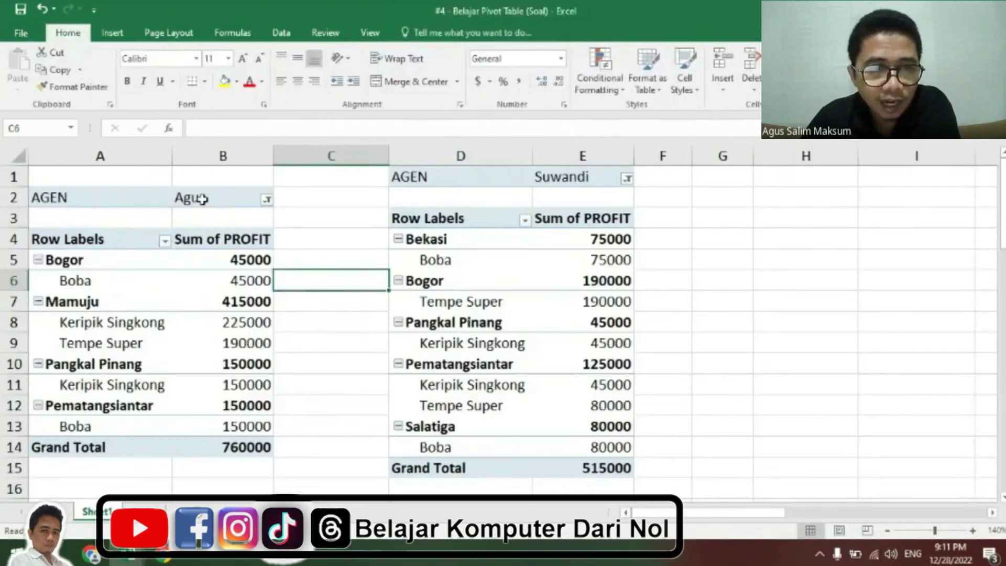
pyautogui.click(203, 199)
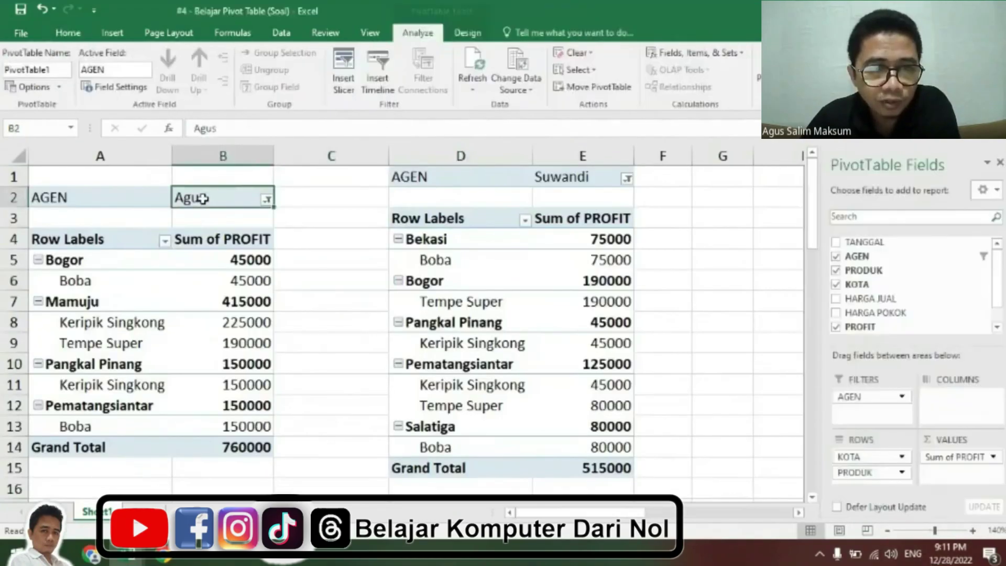
pyautogui.click(584, 178)
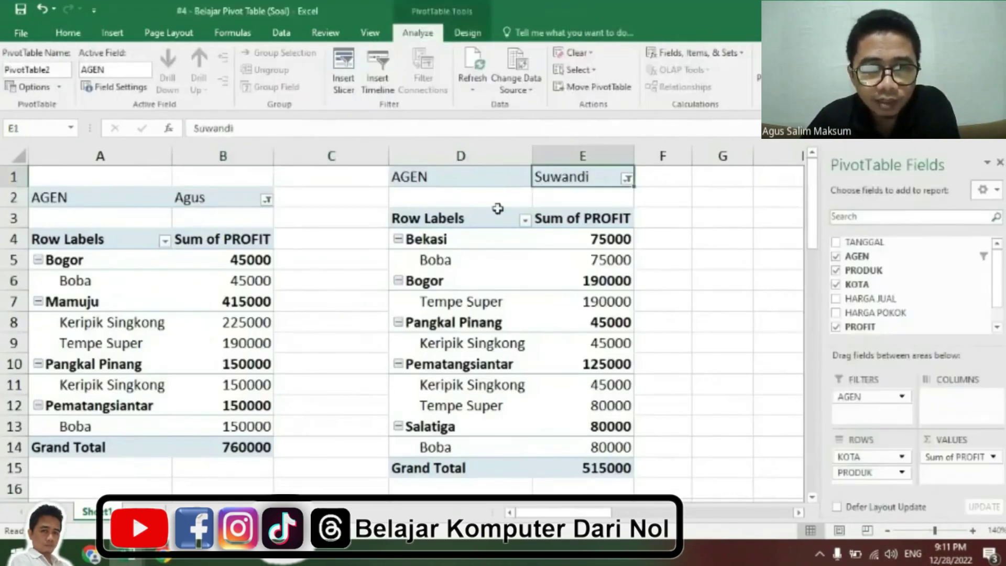
pyautogui.click(328, 312)
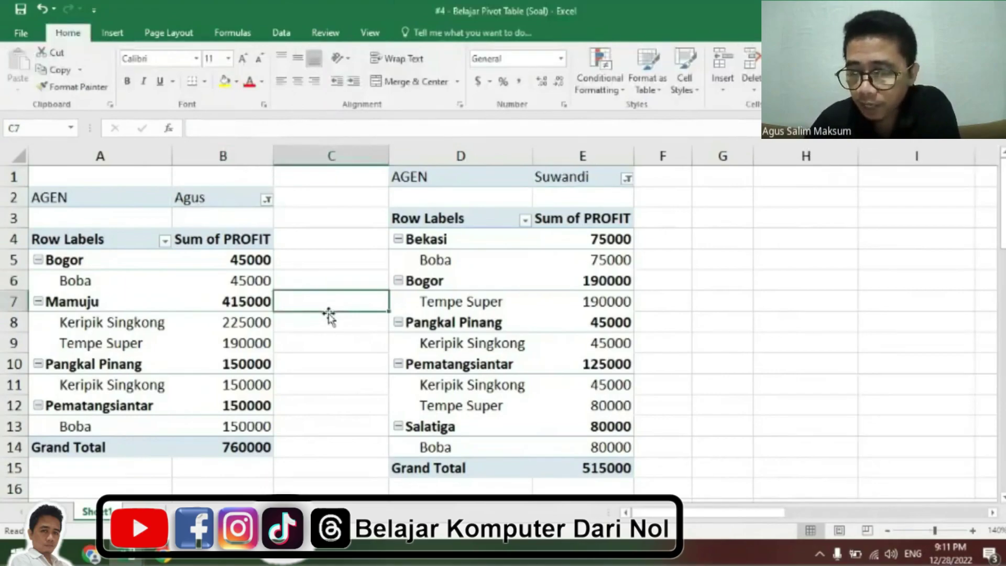
pyautogui.click(329, 242)
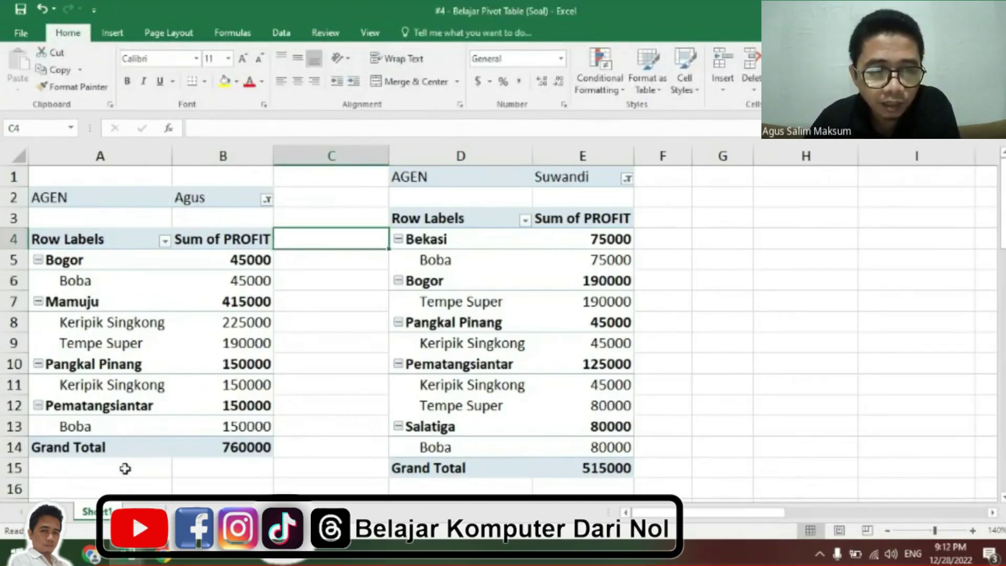
# Compare the Grand Totals: Agus 760000 on the left, Suwandi 515000 on the right.
pyautogui.click(84, 450)
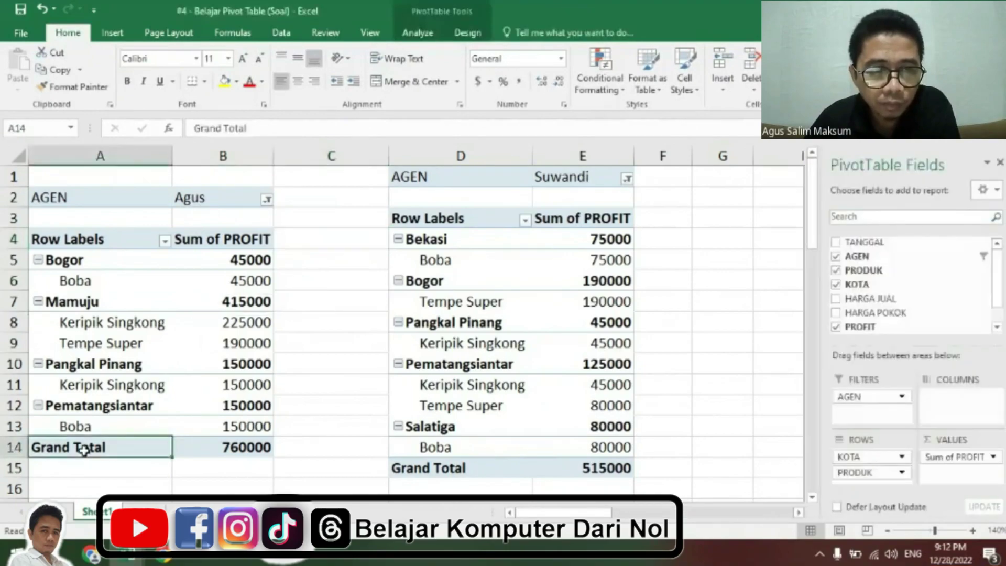
pyautogui.click(217, 451)
pyautogui.click(599, 469)
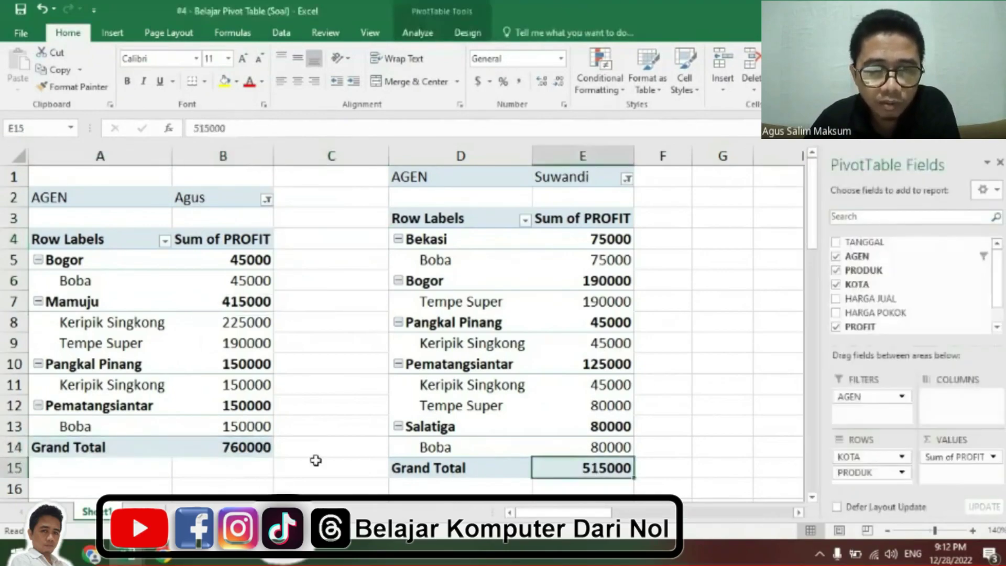
pyautogui.click(240, 450)
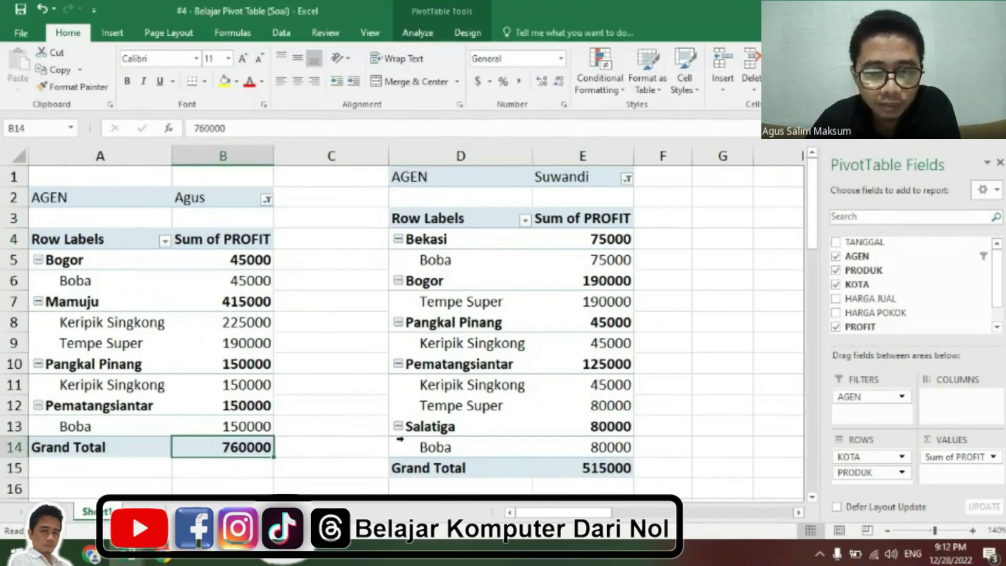
pyautogui.click(609, 469)
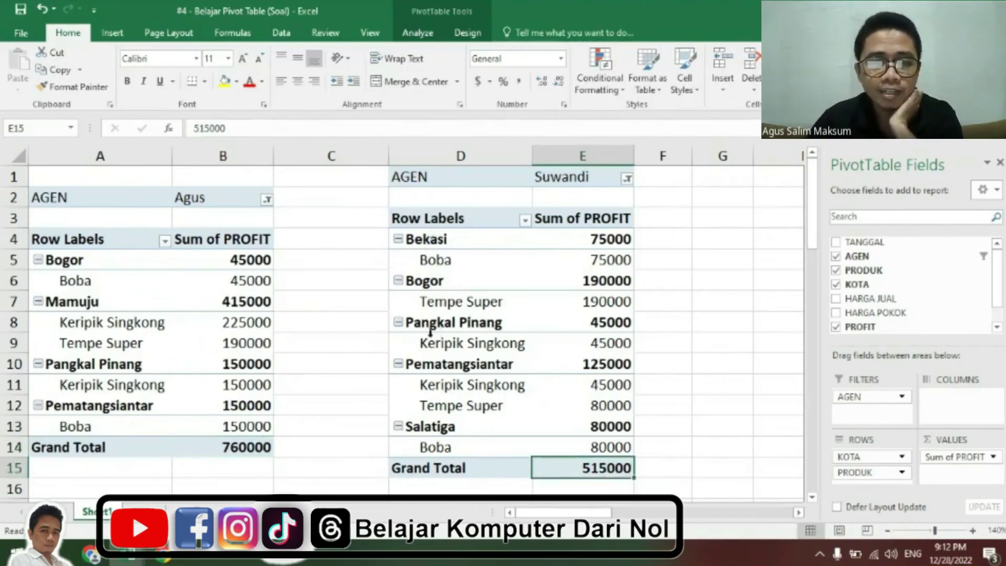
pyautogui.click(234, 450)
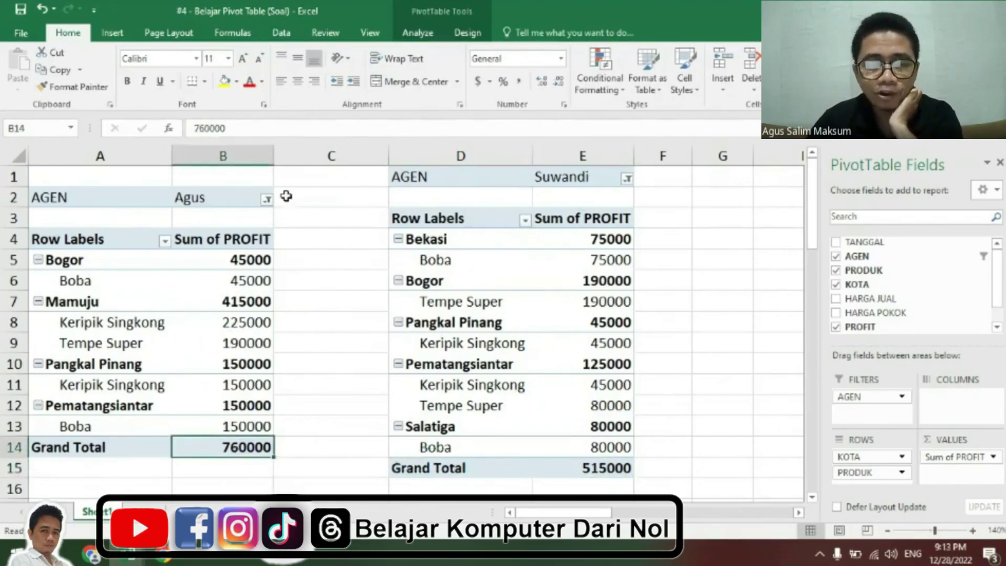
pyautogui.click(267, 199)
pyautogui.press('Escape')
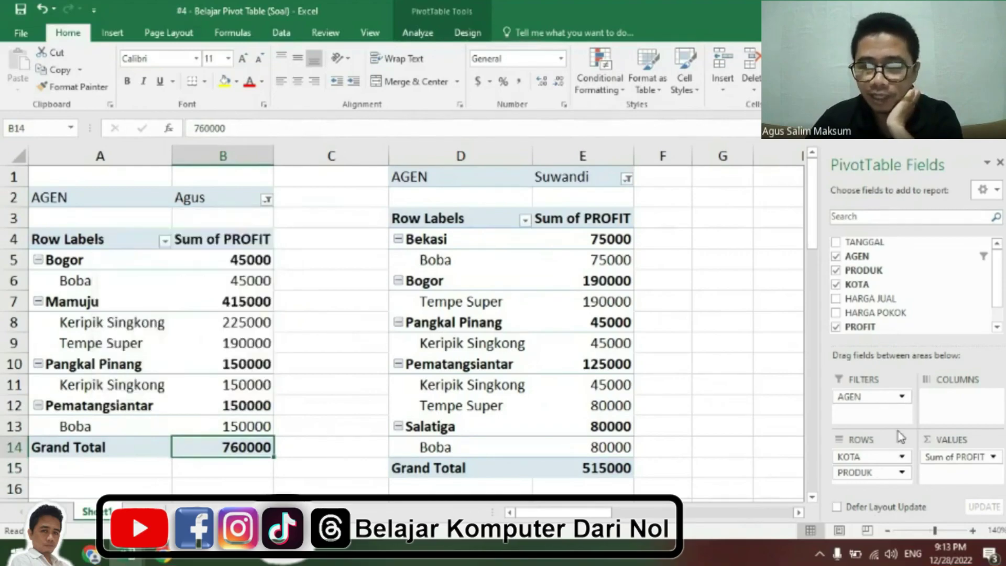
# Move PRODUK to Filters in both the left and right pivot tables.
pyautogui.moveTo(854, 472)
pyautogui.mouseDown()
pyautogui.moveTo(859, 412)
pyautogui.moveTo(862, 456)
pyautogui.mouseUp()
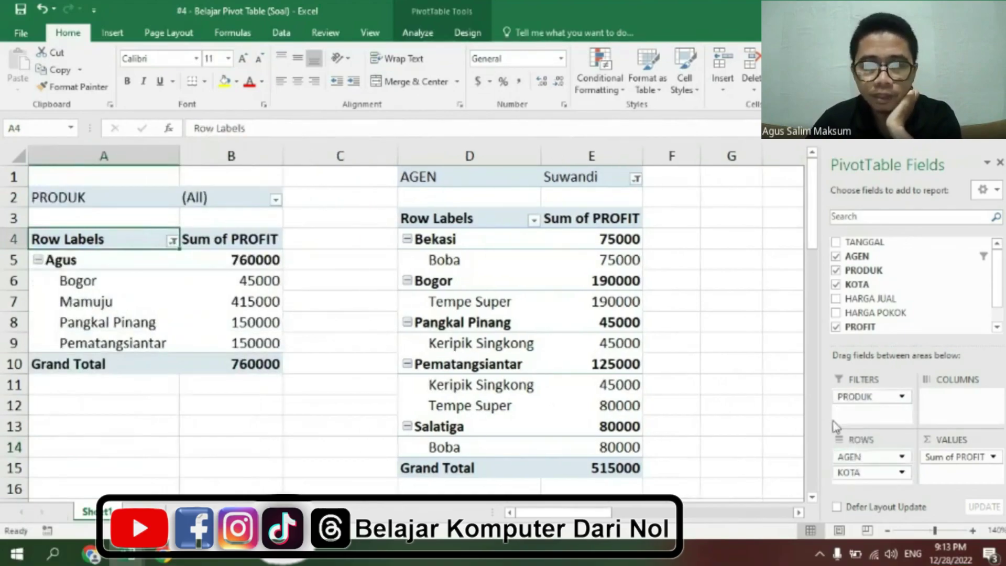
pyautogui.click(511, 176)
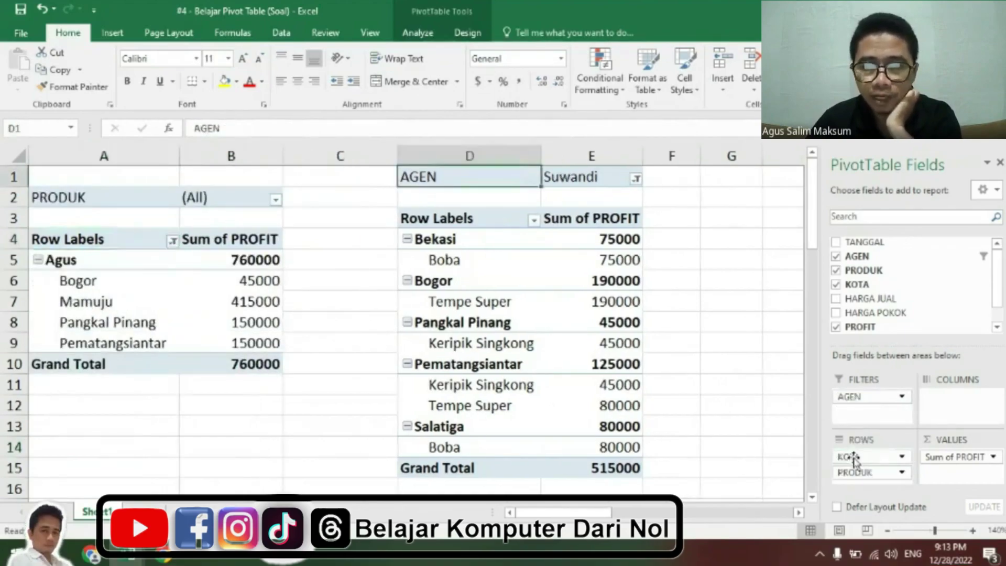
pyautogui.moveTo(854, 473)
pyautogui.mouseDown()
pyautogui.moveTo(860, 412)
pyautogui.moveTo(863, 469)
pyautogui.mouseUp()
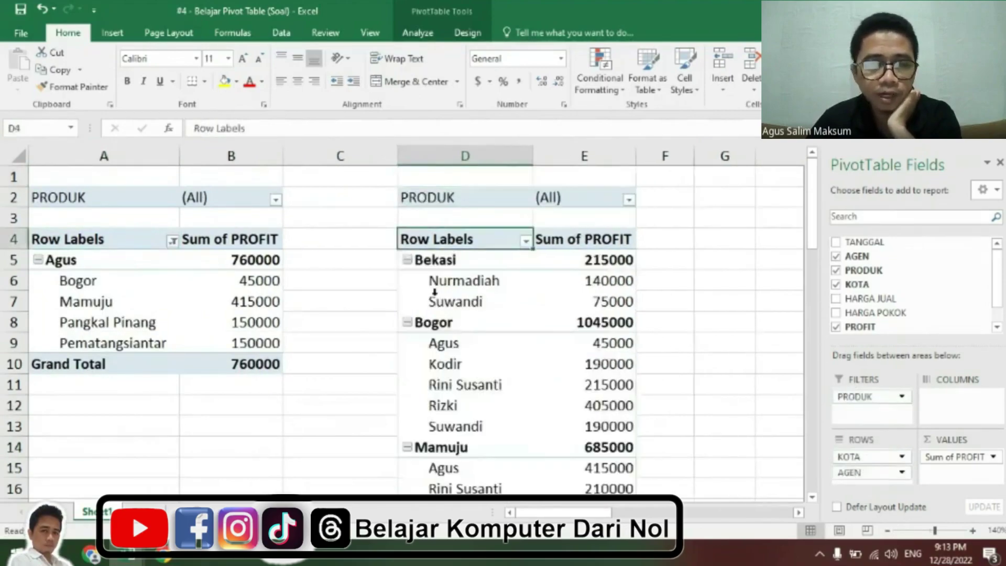
pyautogui.click(276, 200)
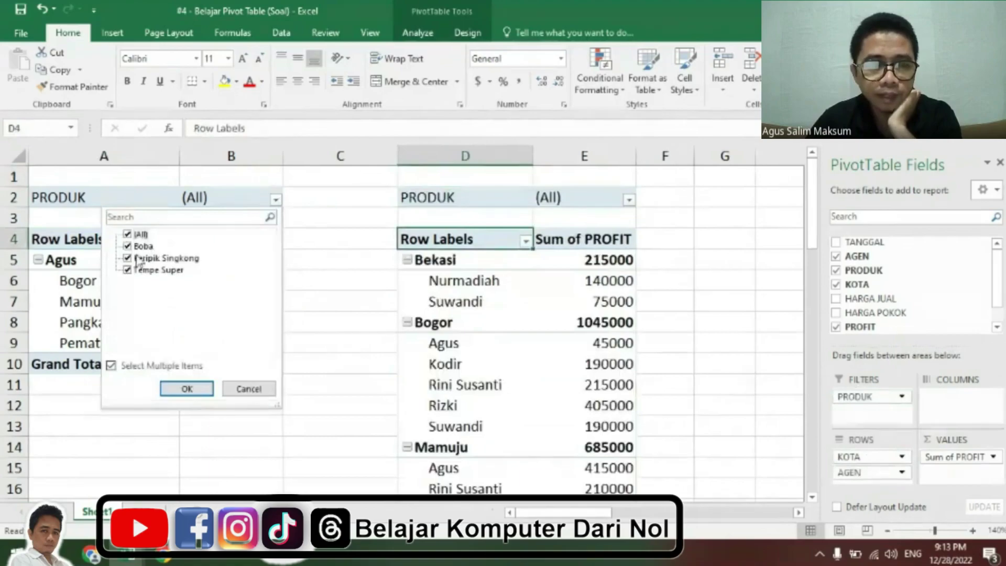
# Filter the left pivot to Keripik Singkong and the right pivot to Tempe Super.
pyautogui.click(127, 234)
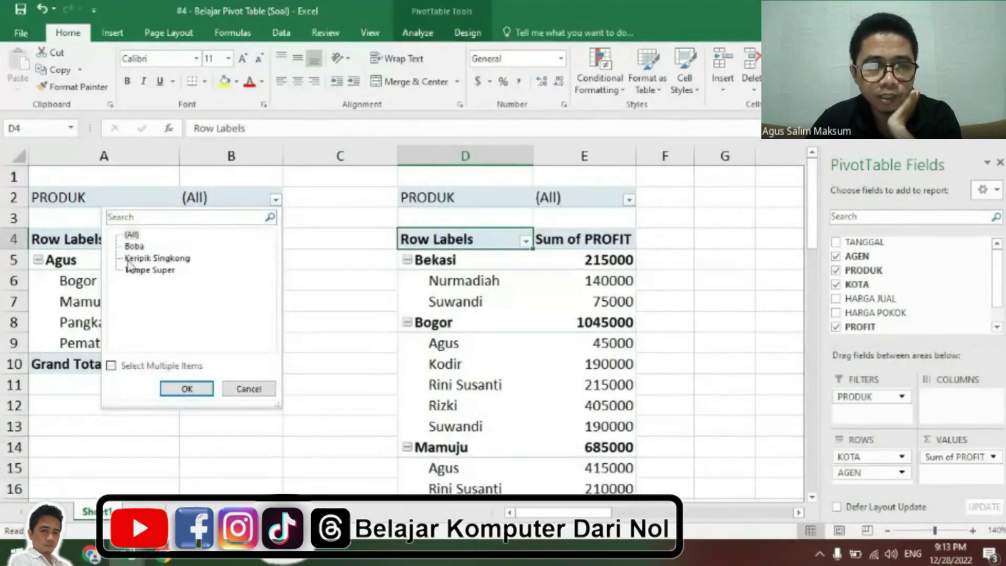
pyautogui.click(128, 258)
pyautogui.click(187, 389)
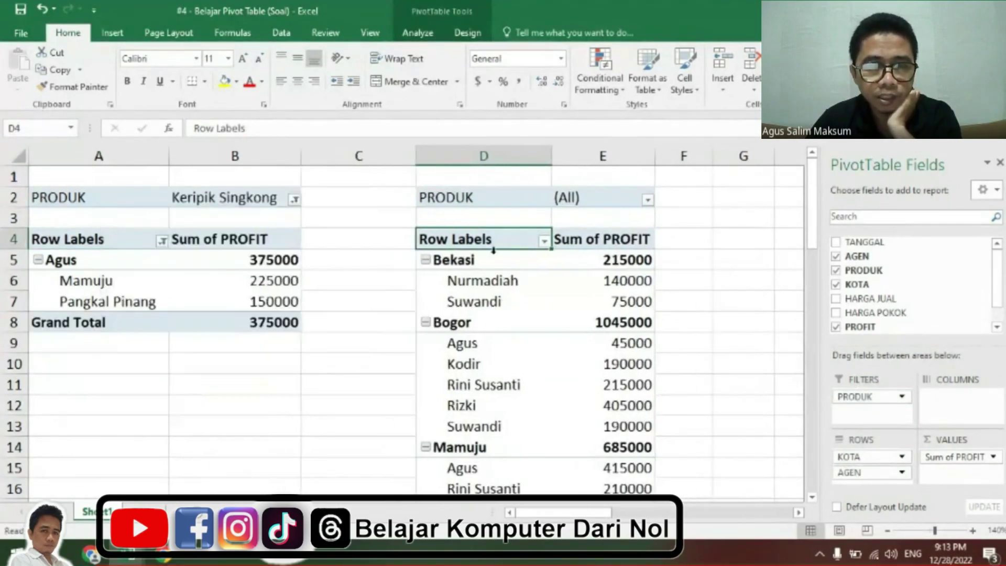
pyautogui.click(648, 200)
pyautogui.click(536, 271)
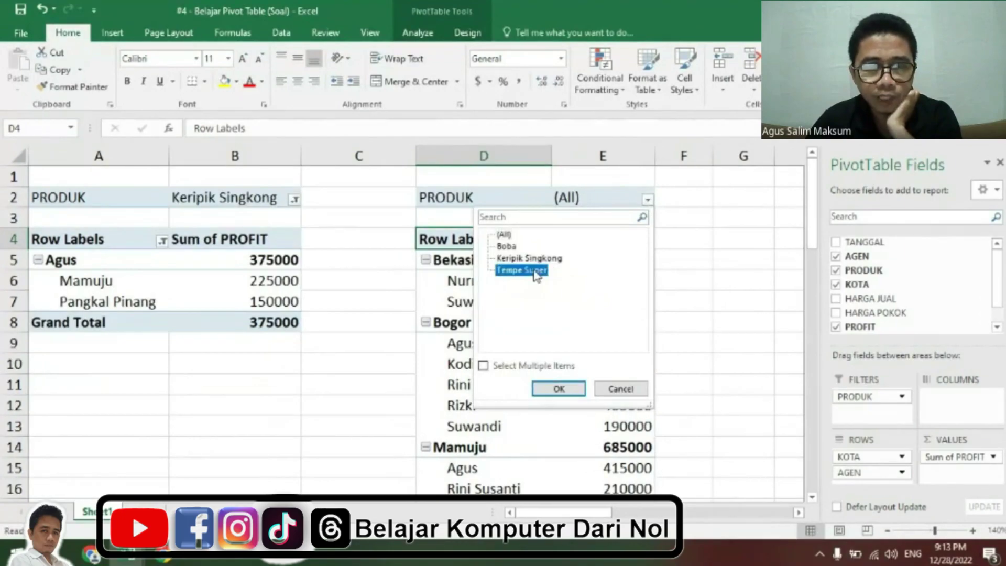
pyautogui.click(577, 386)
pyautogui.scroll(-2, 732, 289)
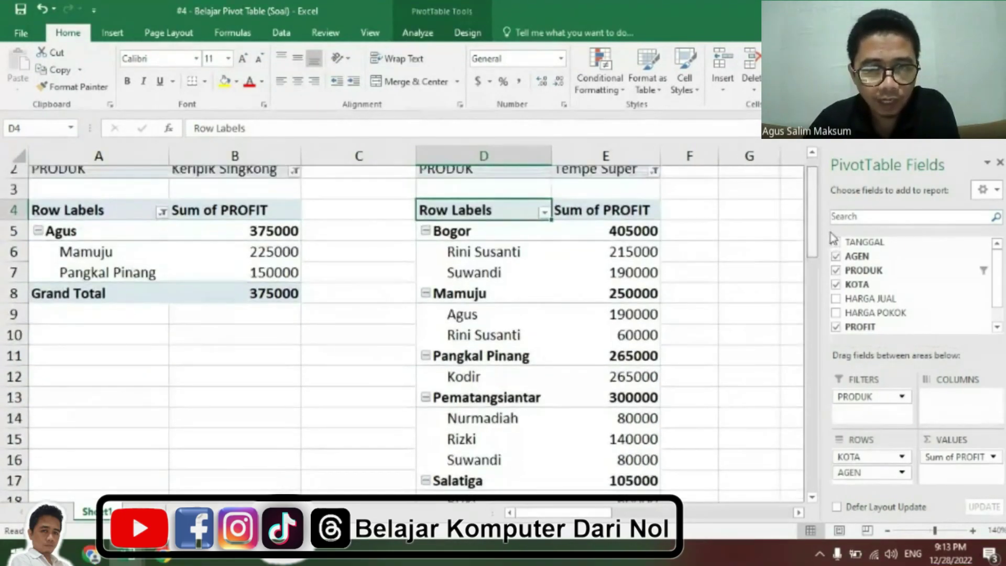
pyautogui.scroll(2, 732, 289)
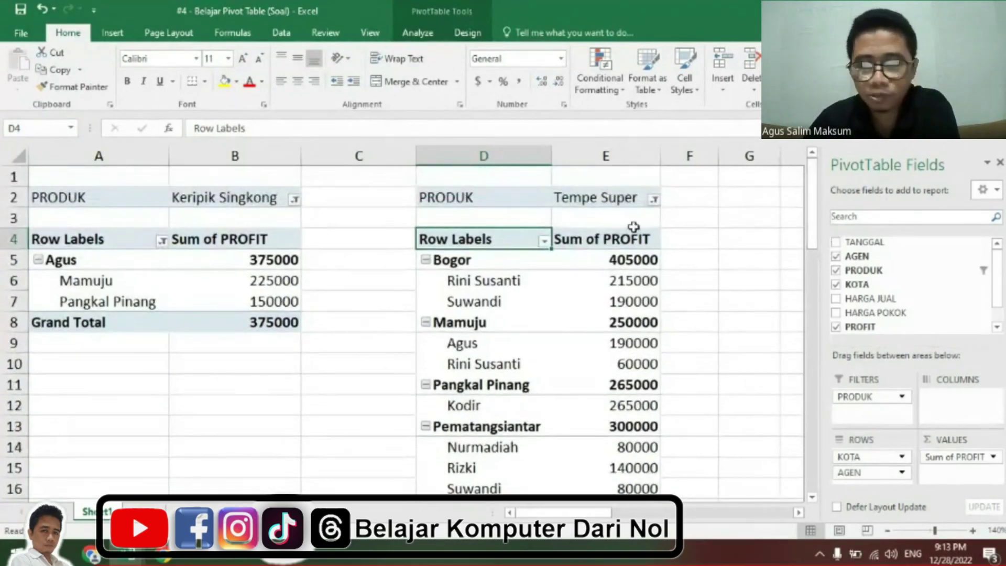
# Inspect the left pivot's Agus and Pangkal Pinang rows and its 375000 grand total.
pyautogui.click(245, 200)
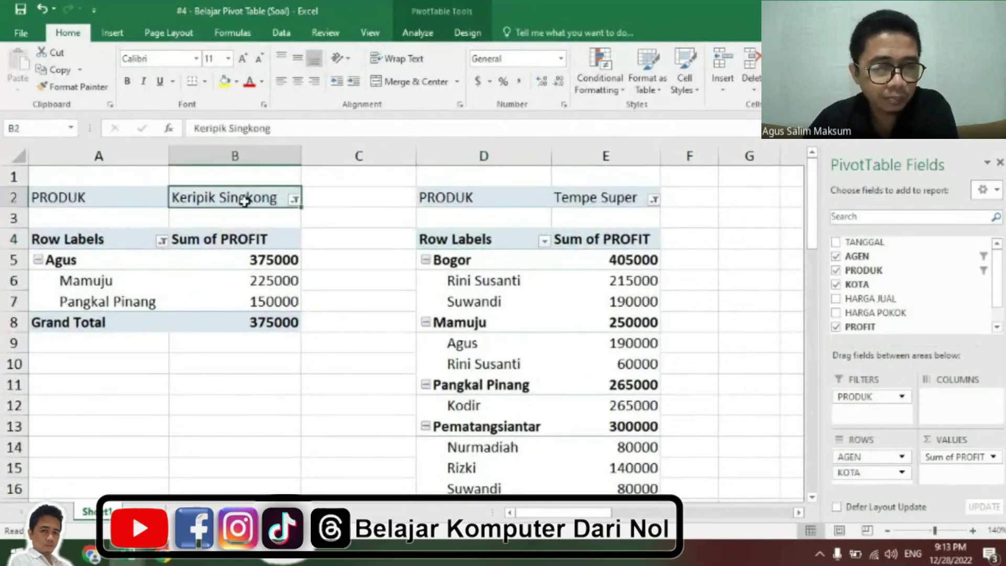
pyautogui.click(89, 260)
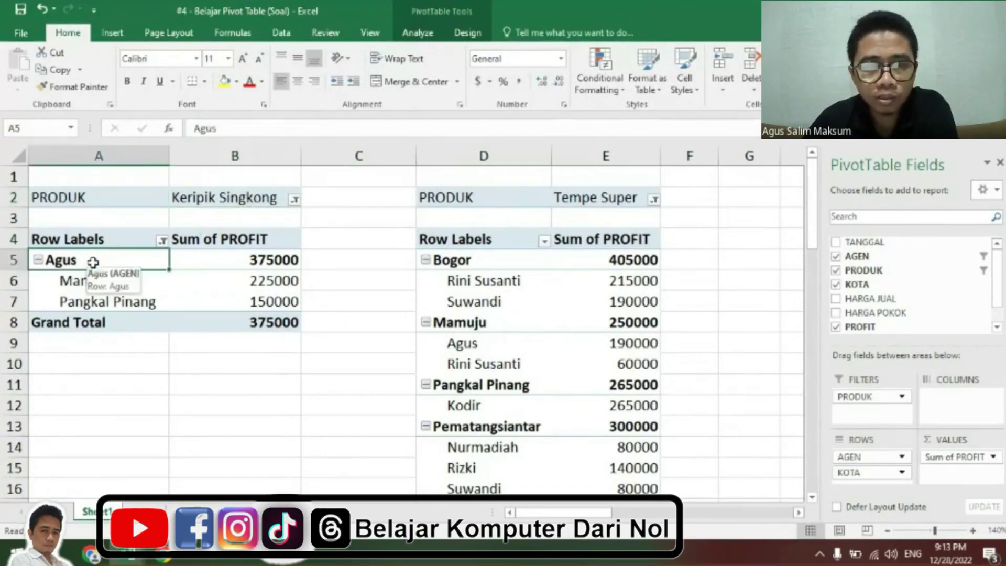
pyautogui.click(105, 302)
pyautogui.click(274, 330)
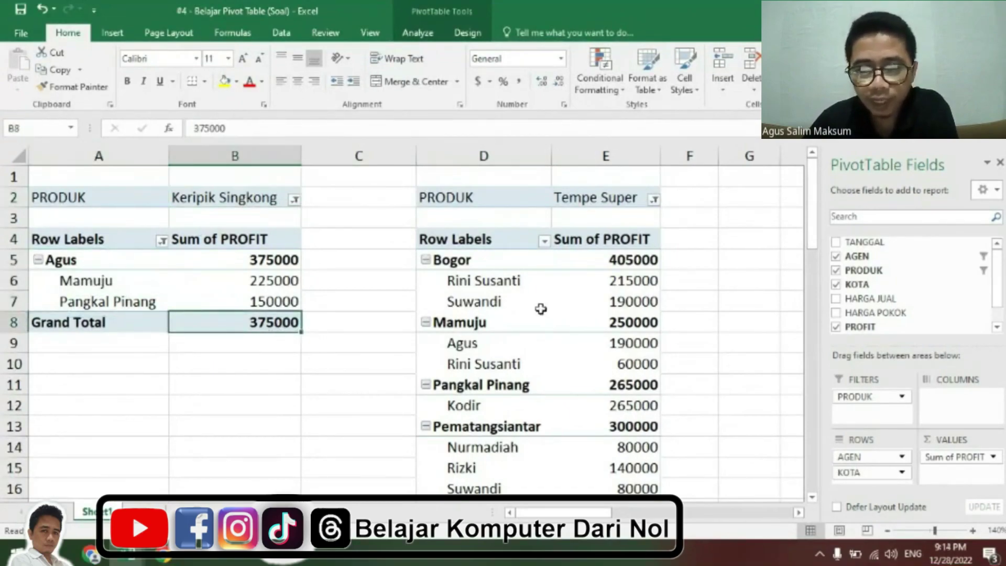
pyautogui.click(598, 196)
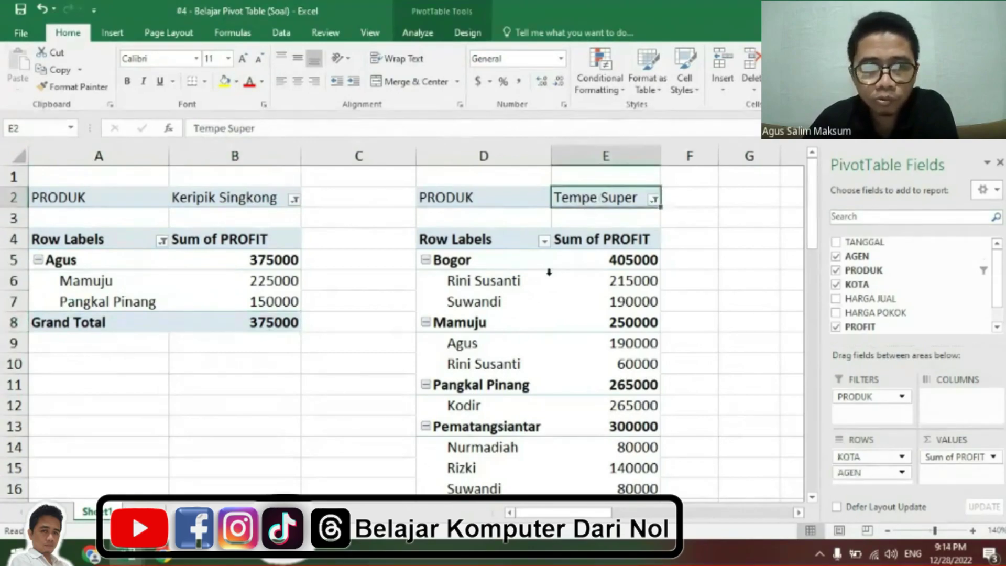
pyautogui.scroll(-1, 545, 269)
pyautogui.click(489, 201)
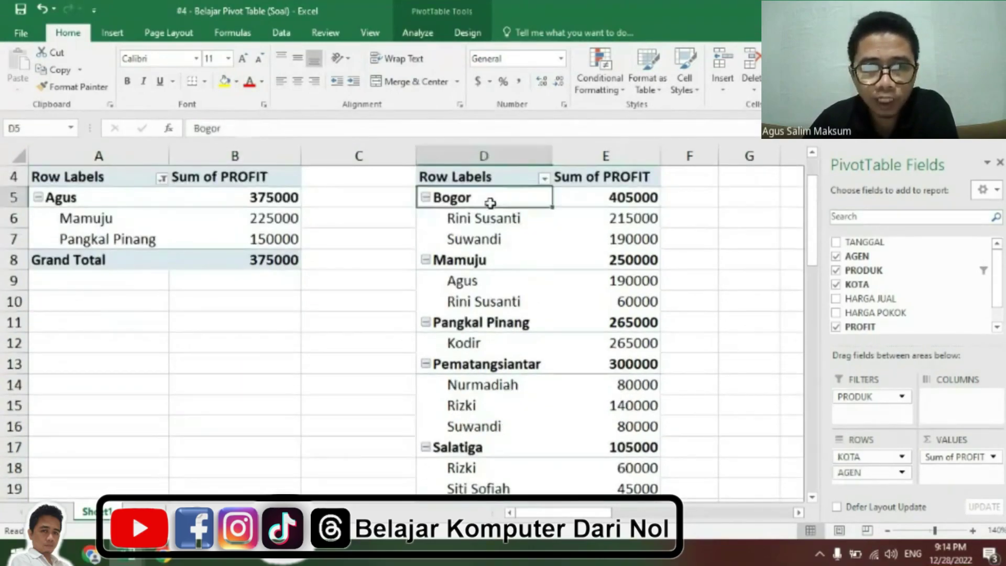
pyautogui.click(488, 260)
pyautogui.click(479, 322)
pyautogui.click(484, 364)
pyautogui.click(486, 448)
pyautogui.scroll(-2, 587, 401)
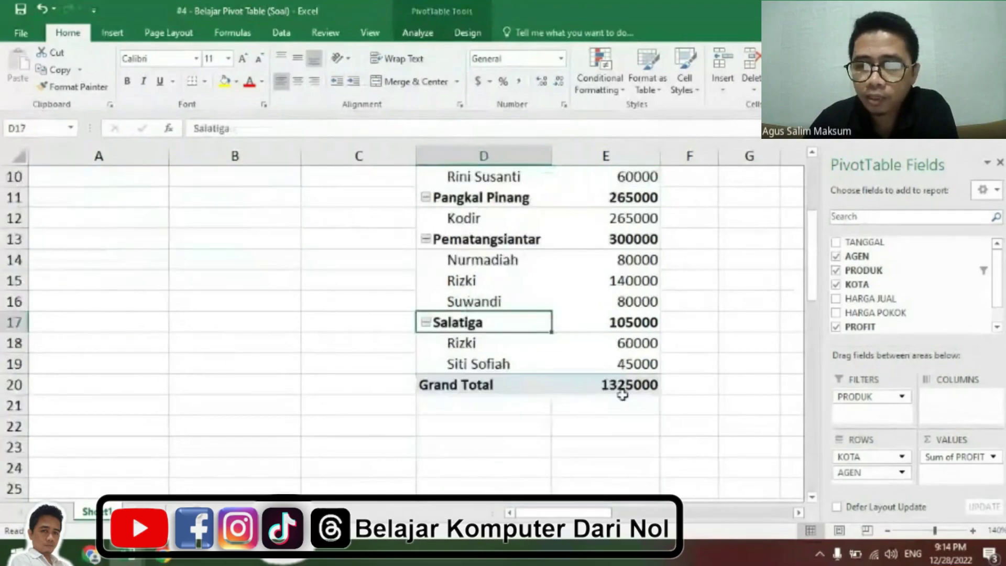
pyautogui.click(650, 391)
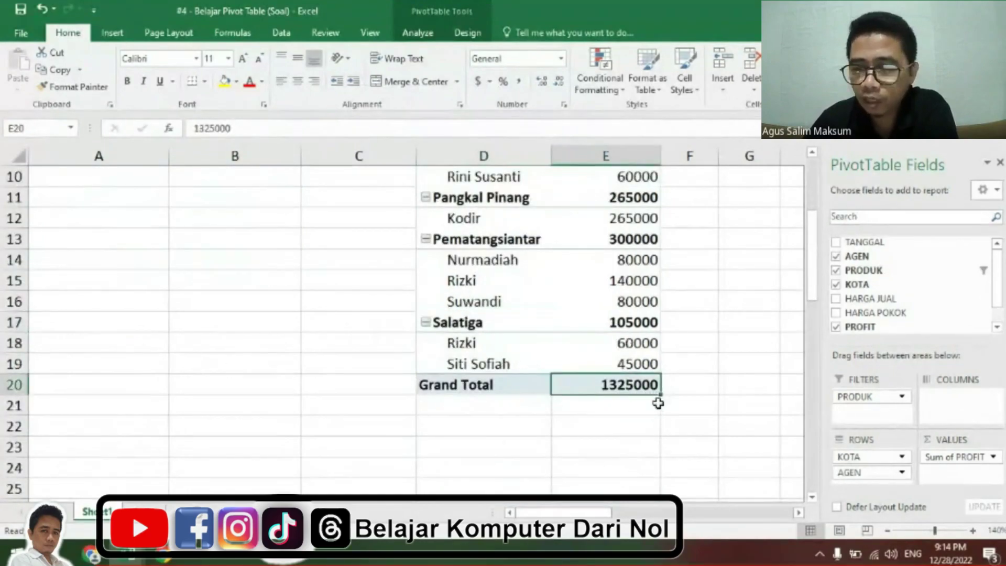
pyautogui.scroll(3, 576, 367)
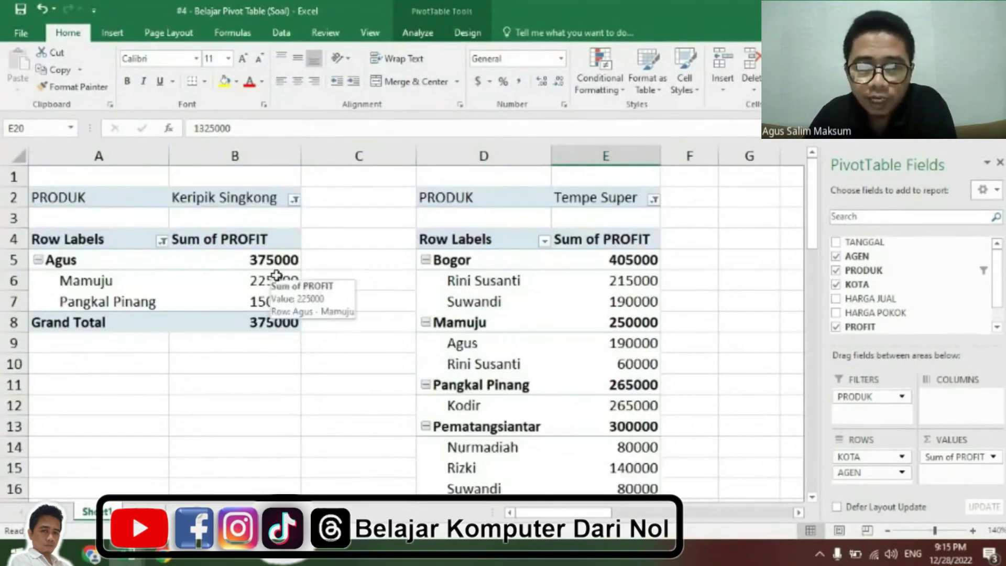
pyautogui.click(80, 198)
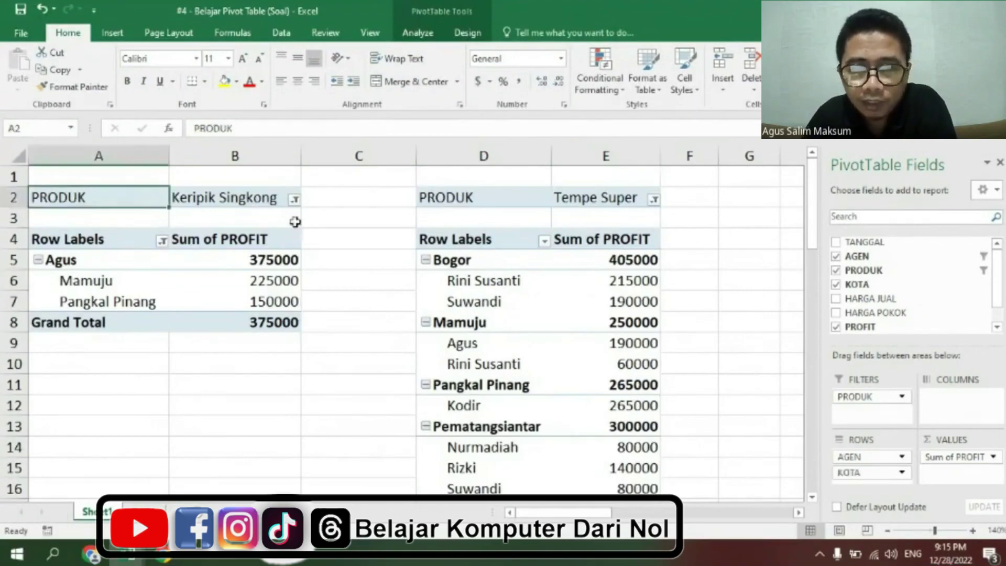
pyautogui.click(473, 199)
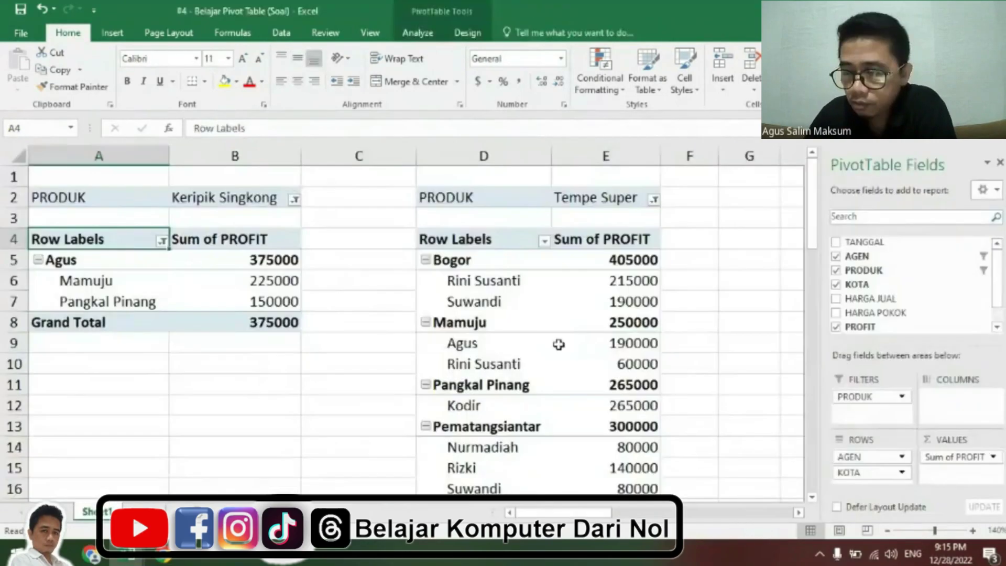
pyautogui.click(564, 359)
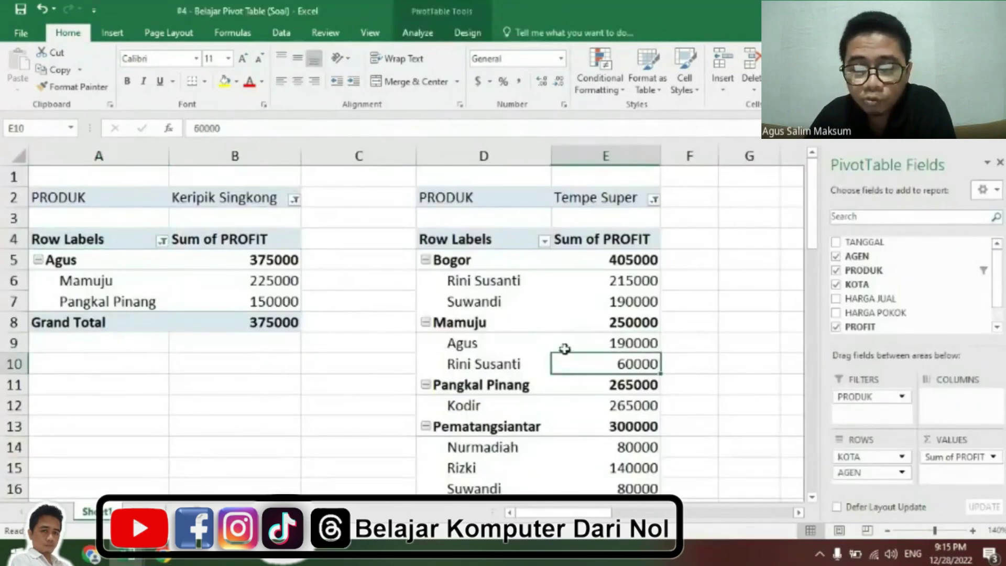
pyautogui.scroll(-5, 565, 350)
pyautogui.scroll(5, 564, 349)
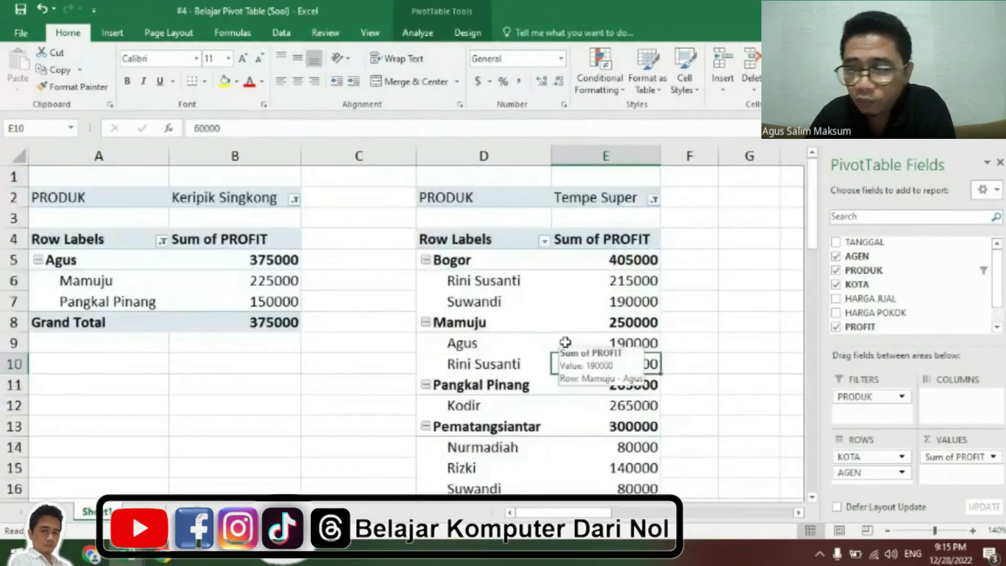
pyautogui.moveTo(565, 342); pyautogui.dragTo(514, 301)
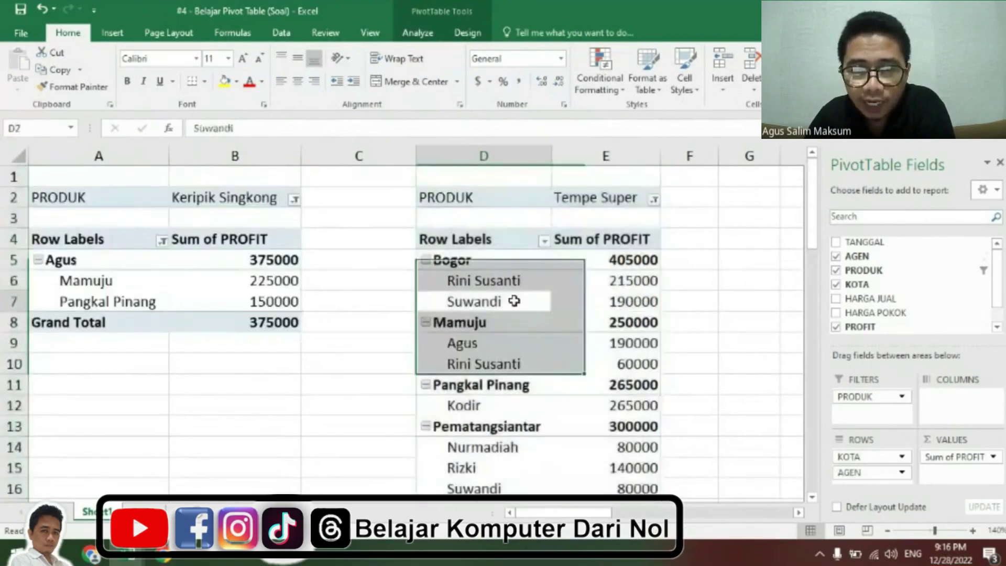
pyautogui.click(513, 301)
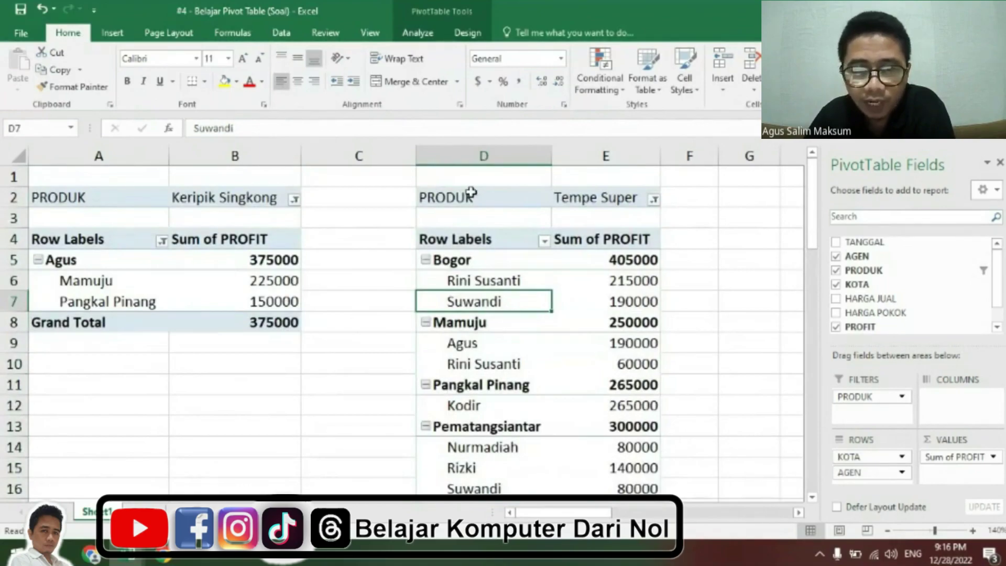
pyautogui.click(472, 194)
pyautogui.click(490, 252)
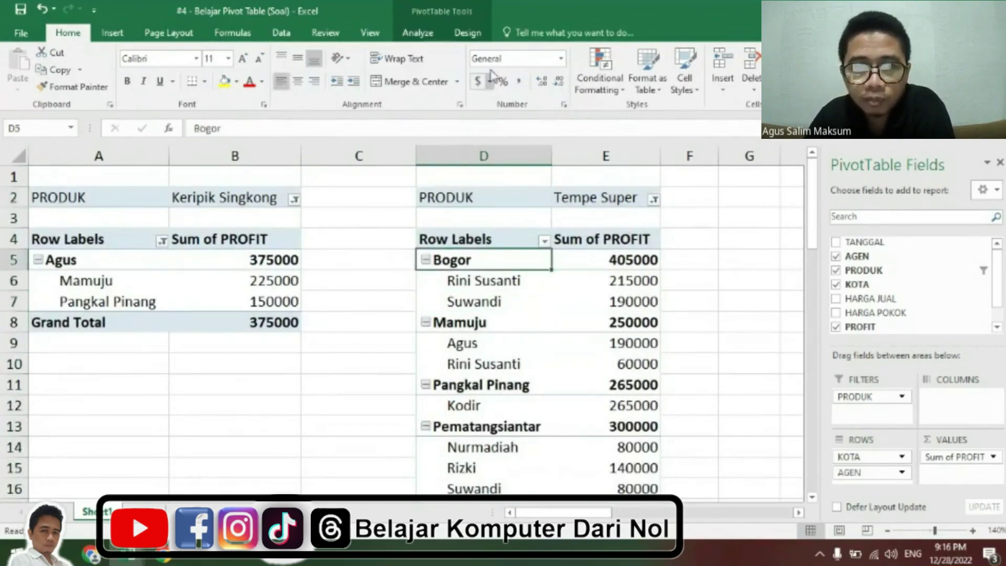
# Apply a red Medium PivotTable style to the Tempe Super pivot, then expand styles for the left pivot.
pyautogui.click(468, 33)
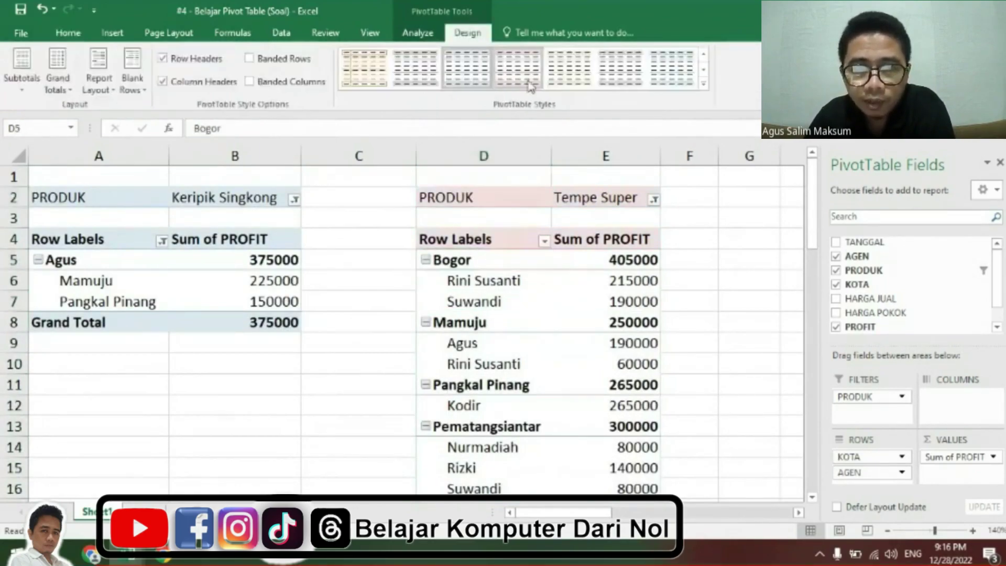
pyautogui.click(704, 84)
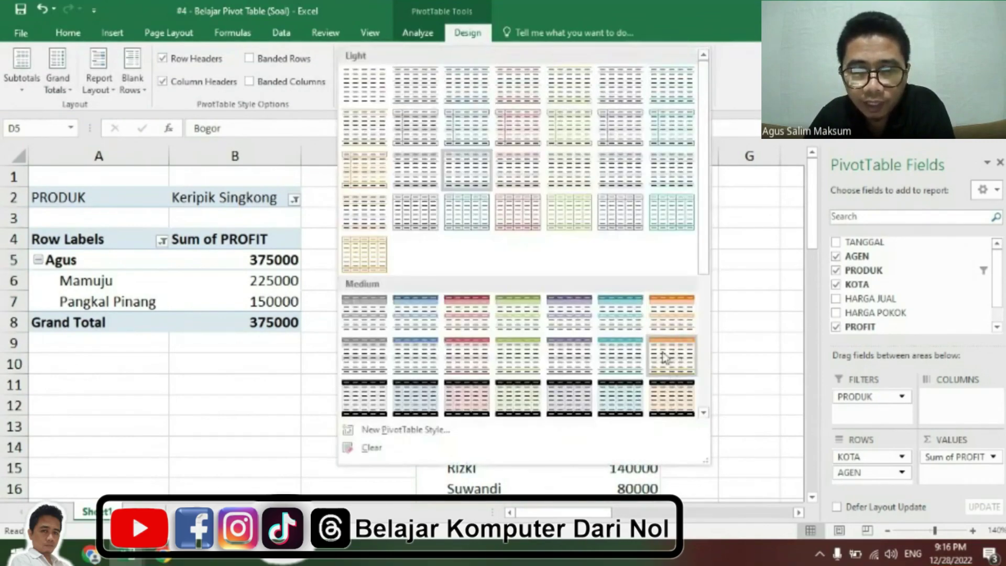
pyautogui.click(471, 361)
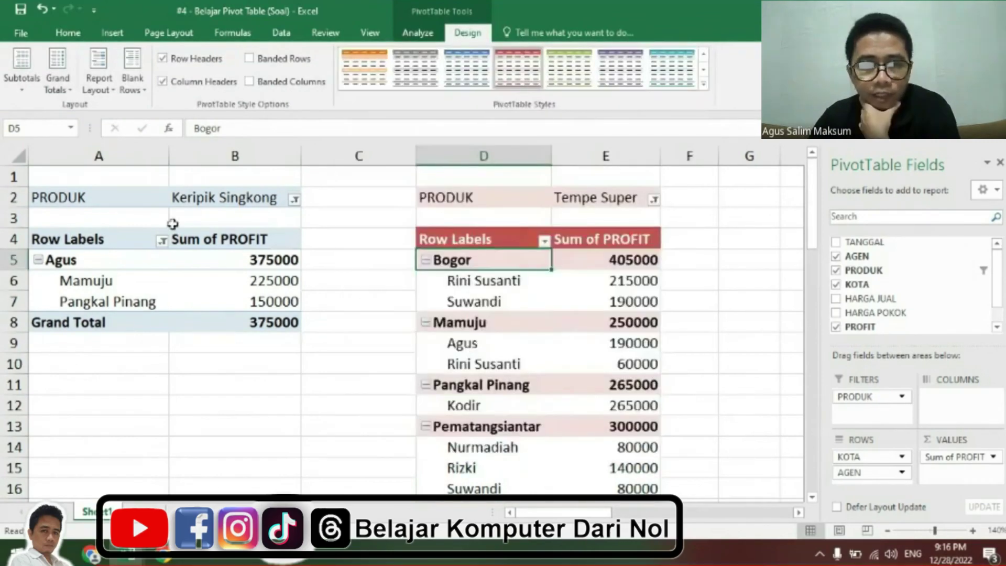
pyautogui.click(99, 197)
pyautogui.click(703, 85)
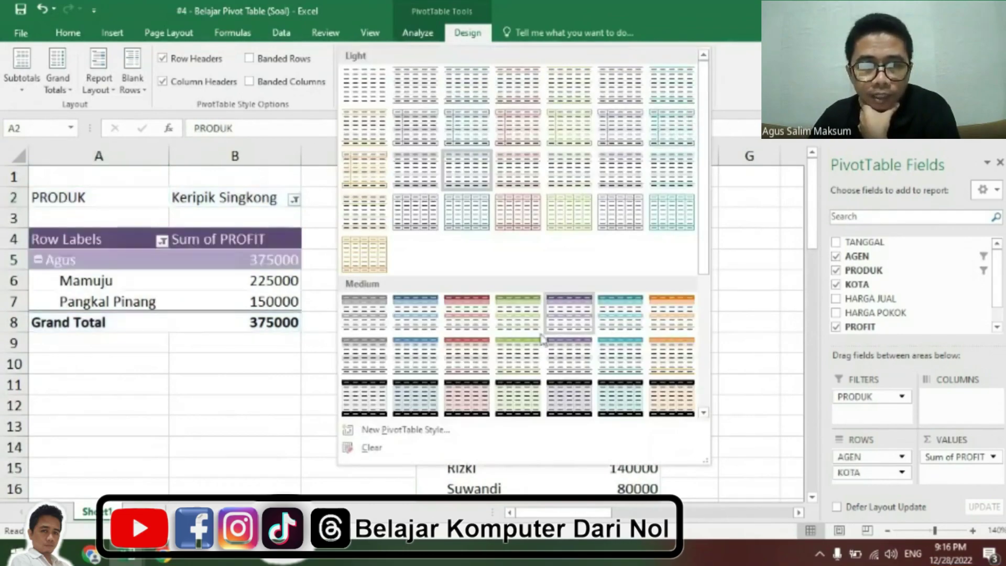